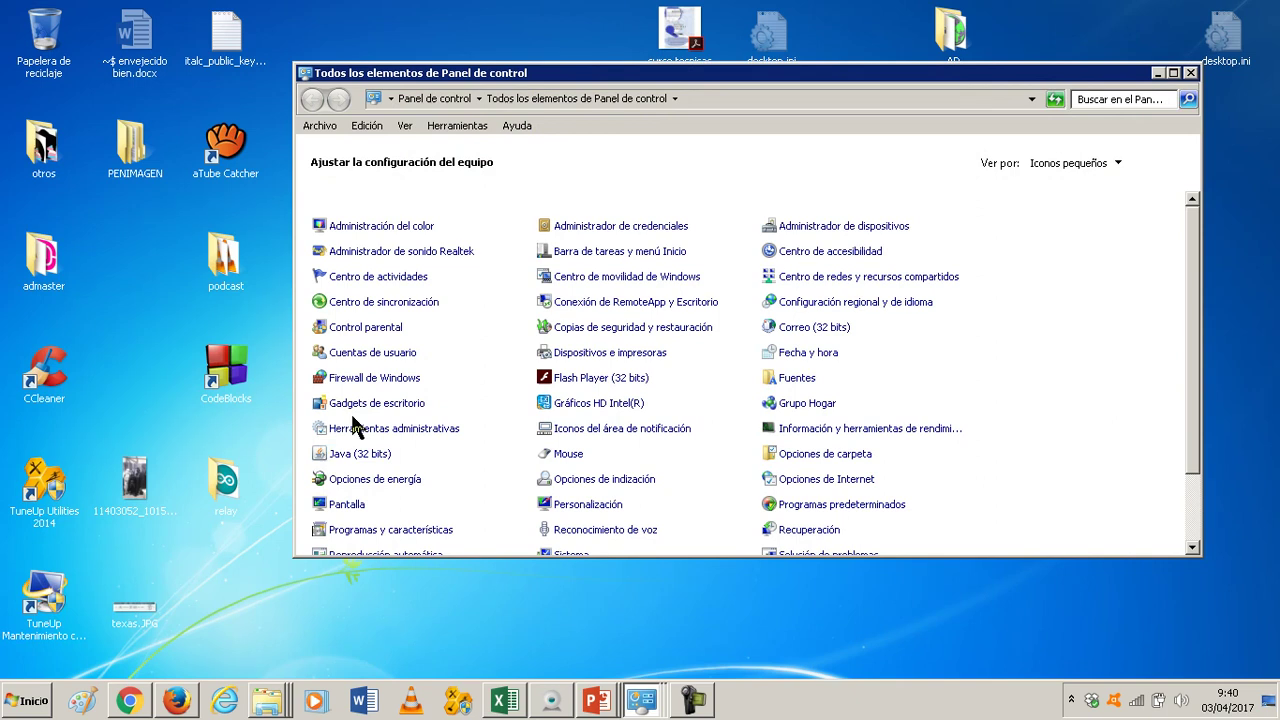
# Step: Open the Personalización settings in a maximized window and apply the Paisajes Aero theme
pyautogui.click(580, 505)
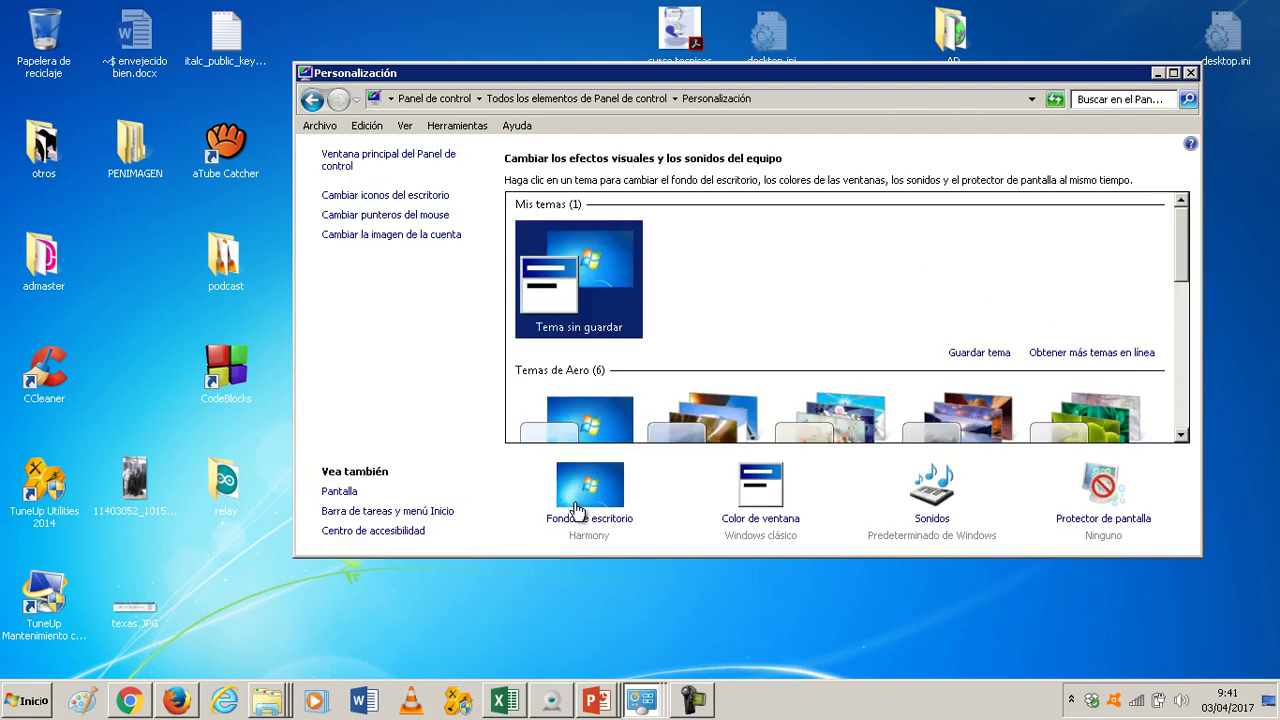
pyautogui.doubleClick(786, 73)
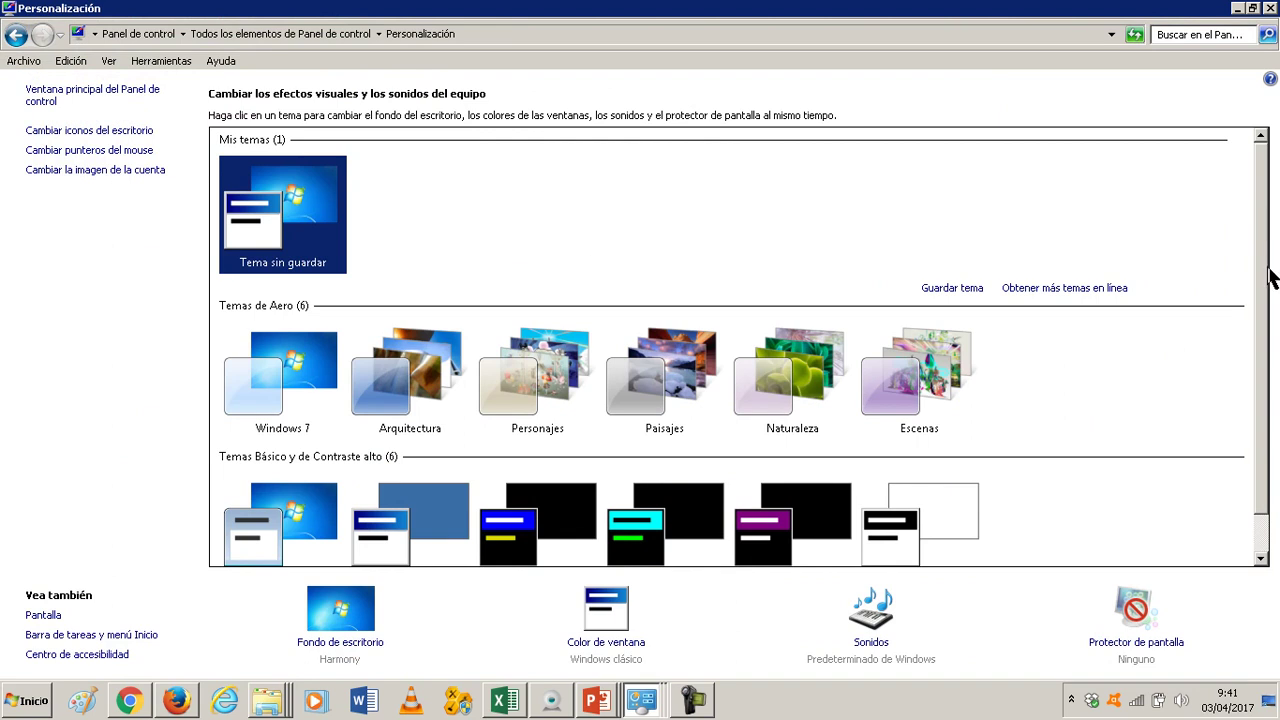
pyautogui.scroll(-1, 1248, 535)
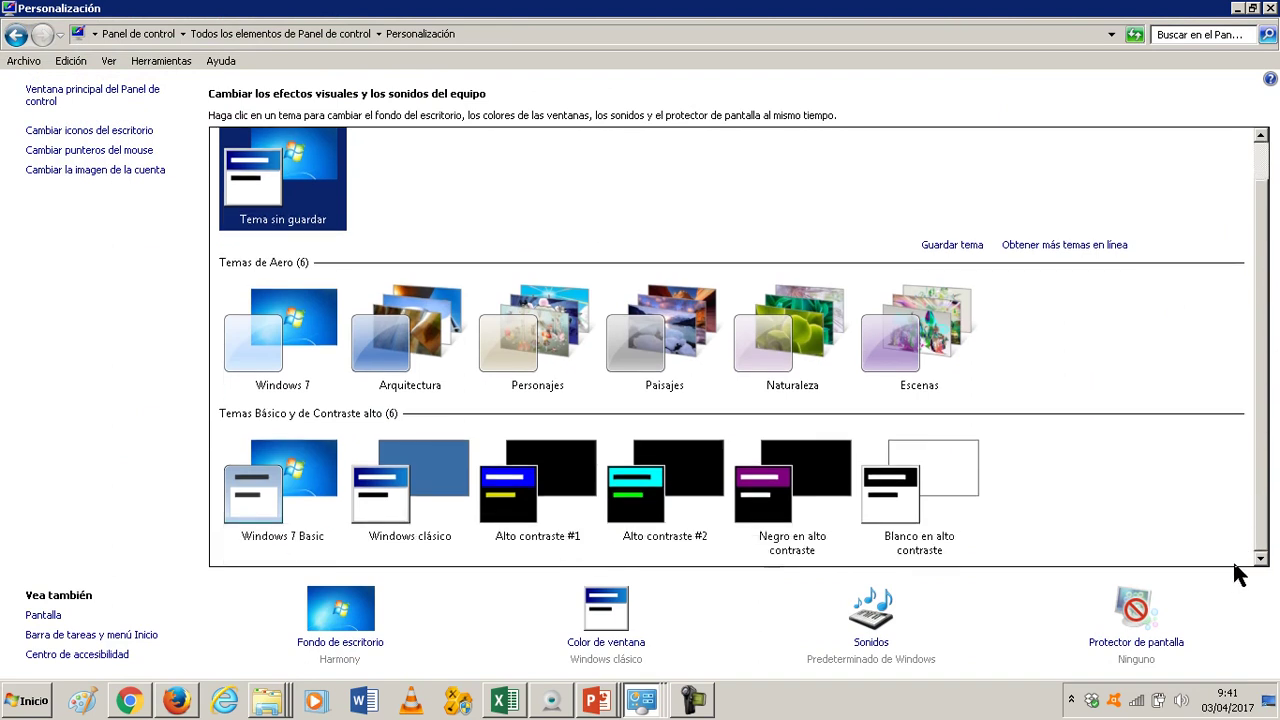
pyautogui.scroll(1, 1237, 566)
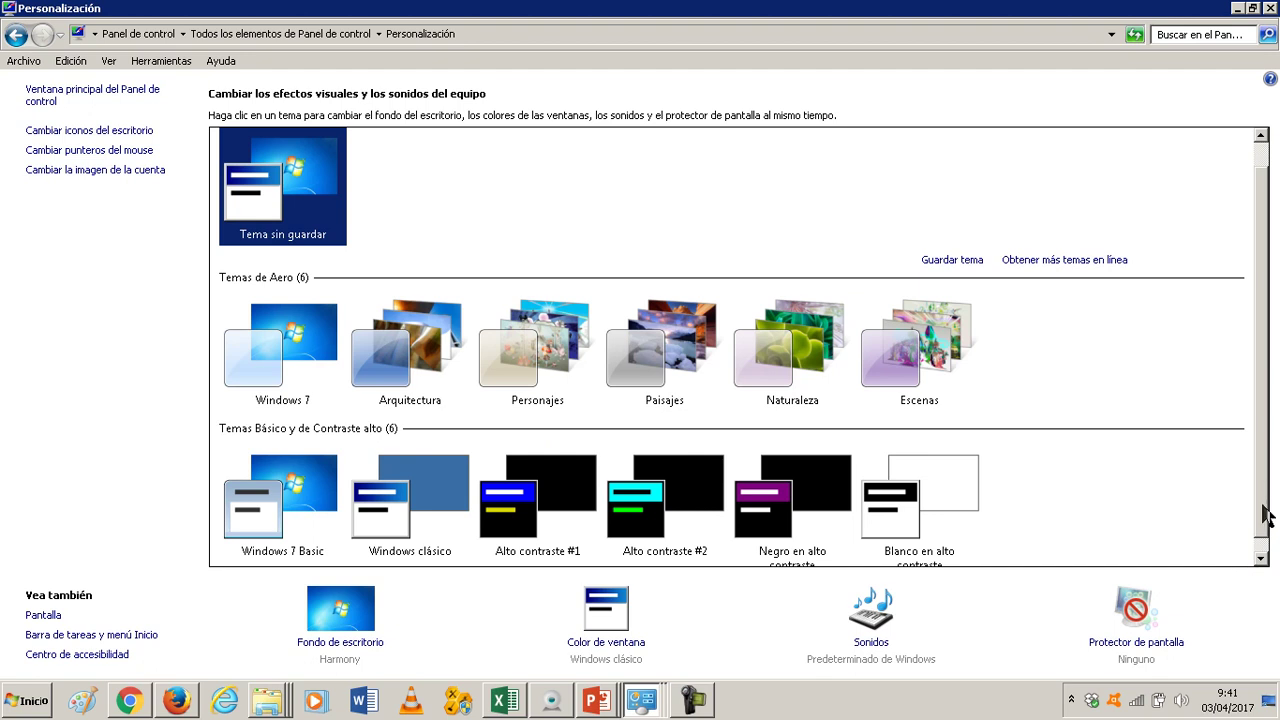
pyautogui.scroll(-1, 1264, 540)
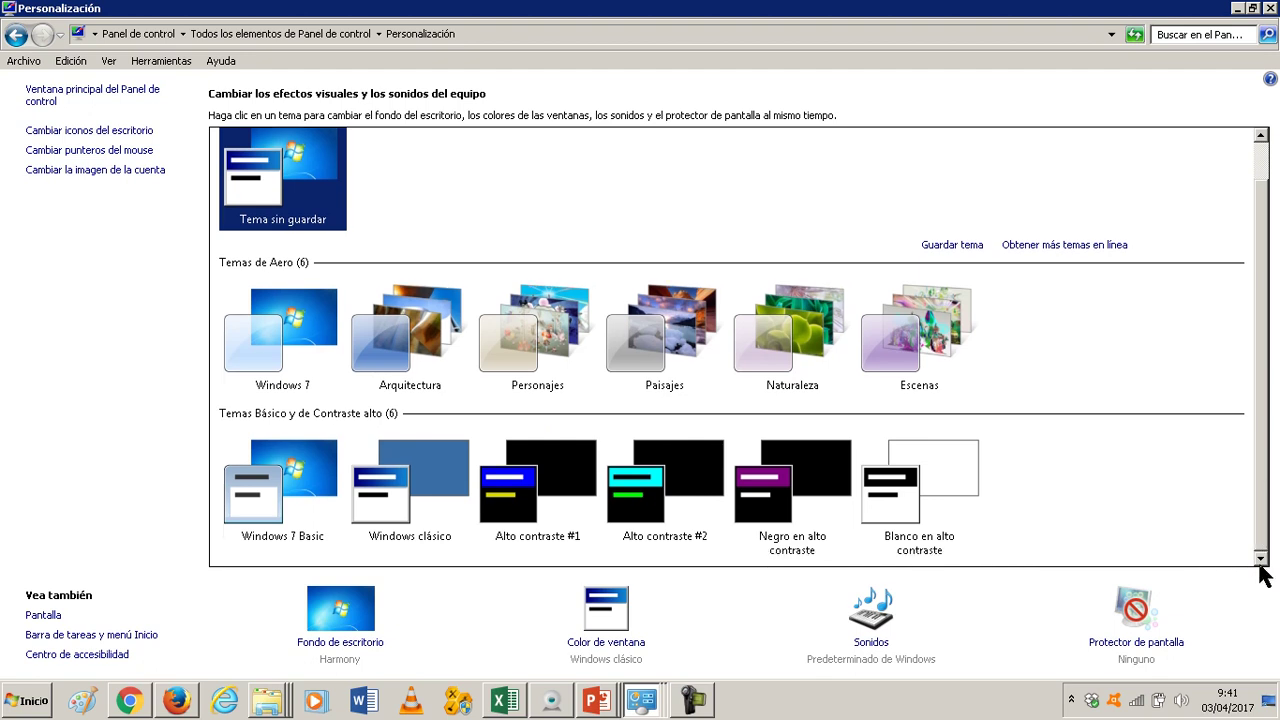
pyautogui.scroll(1, 1262, 574)
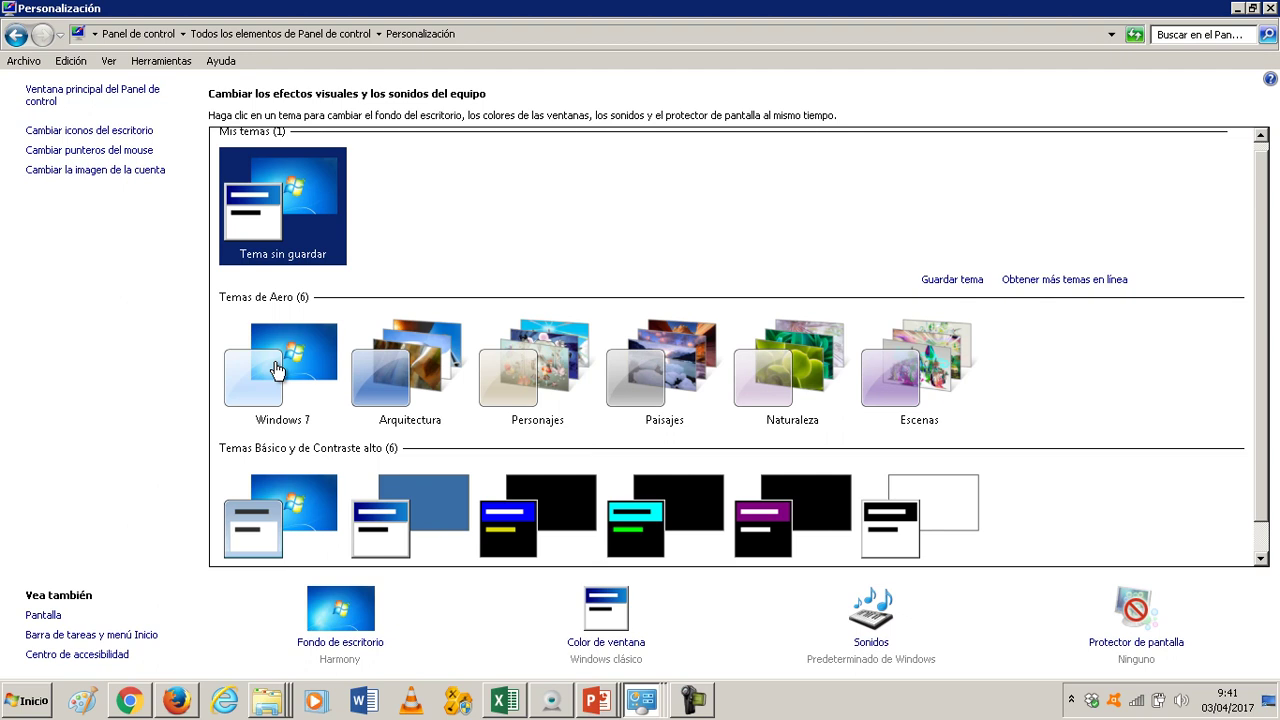
pyautogui.click(676, 363)
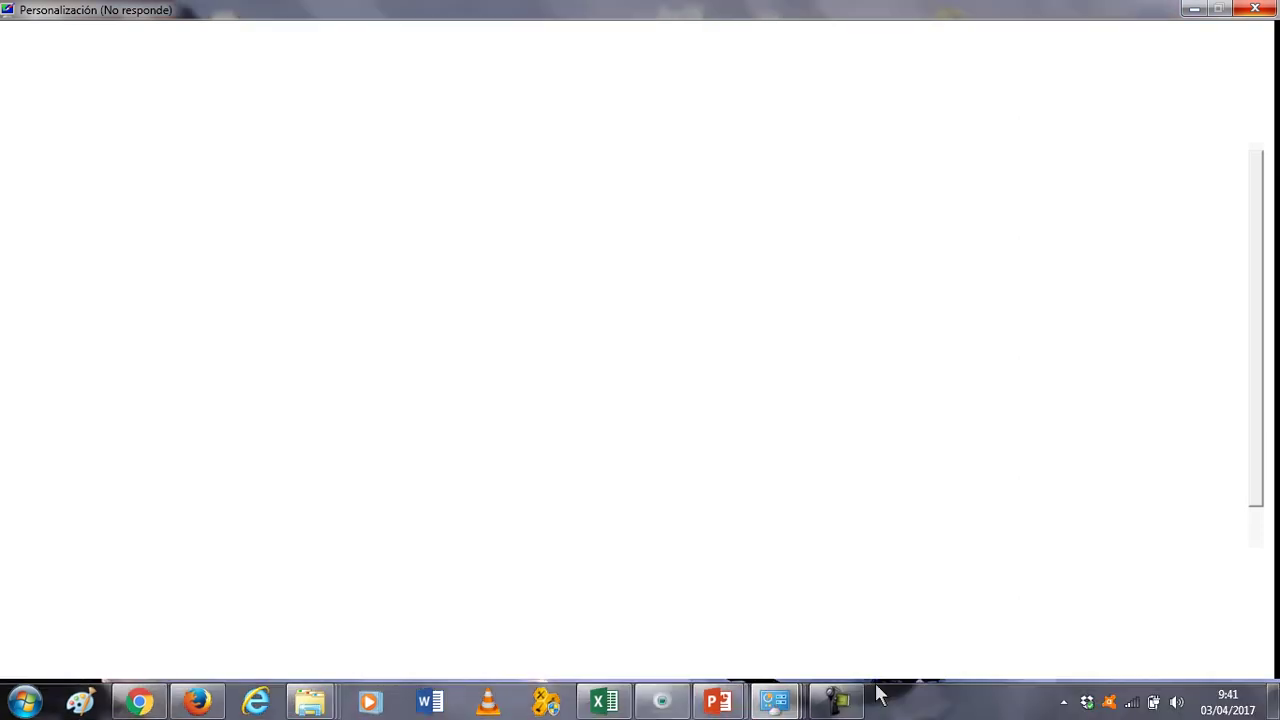
# Step: Minimize the Personalización window to view the desktop with the applied theme, and restore the window
pyautogui.click(849, 710)
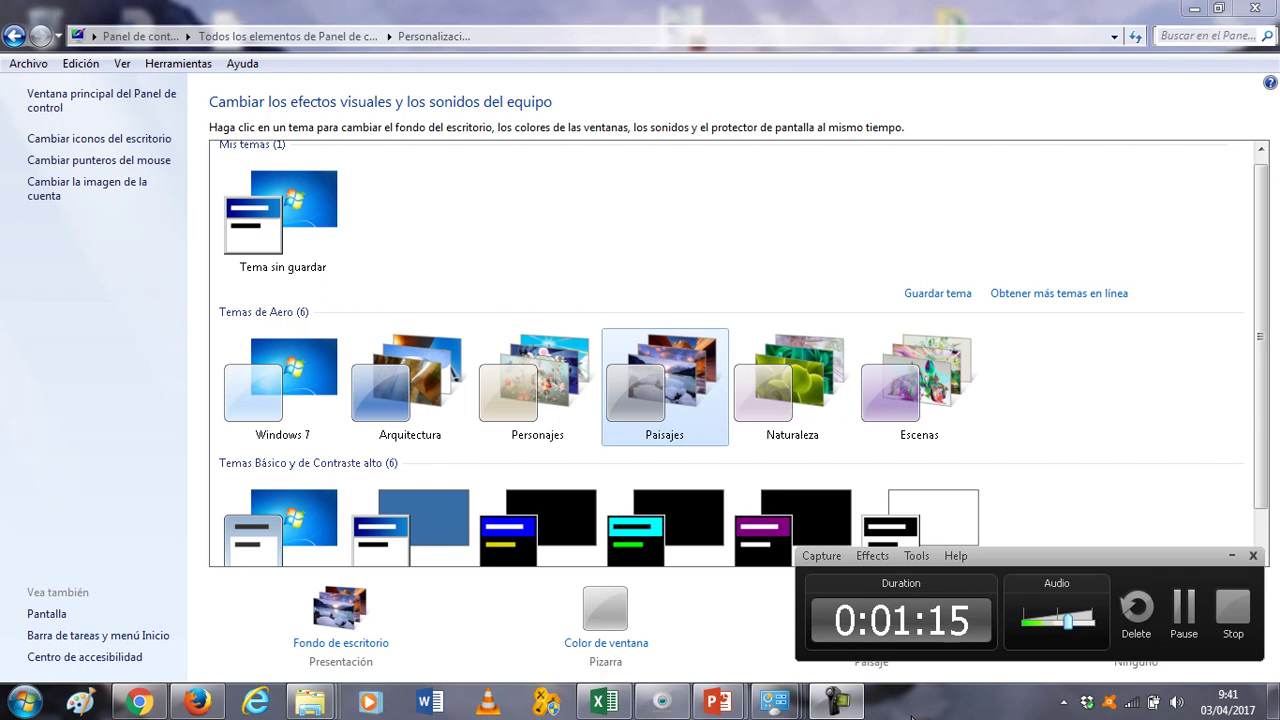
pyautogui.click(1231, 555)
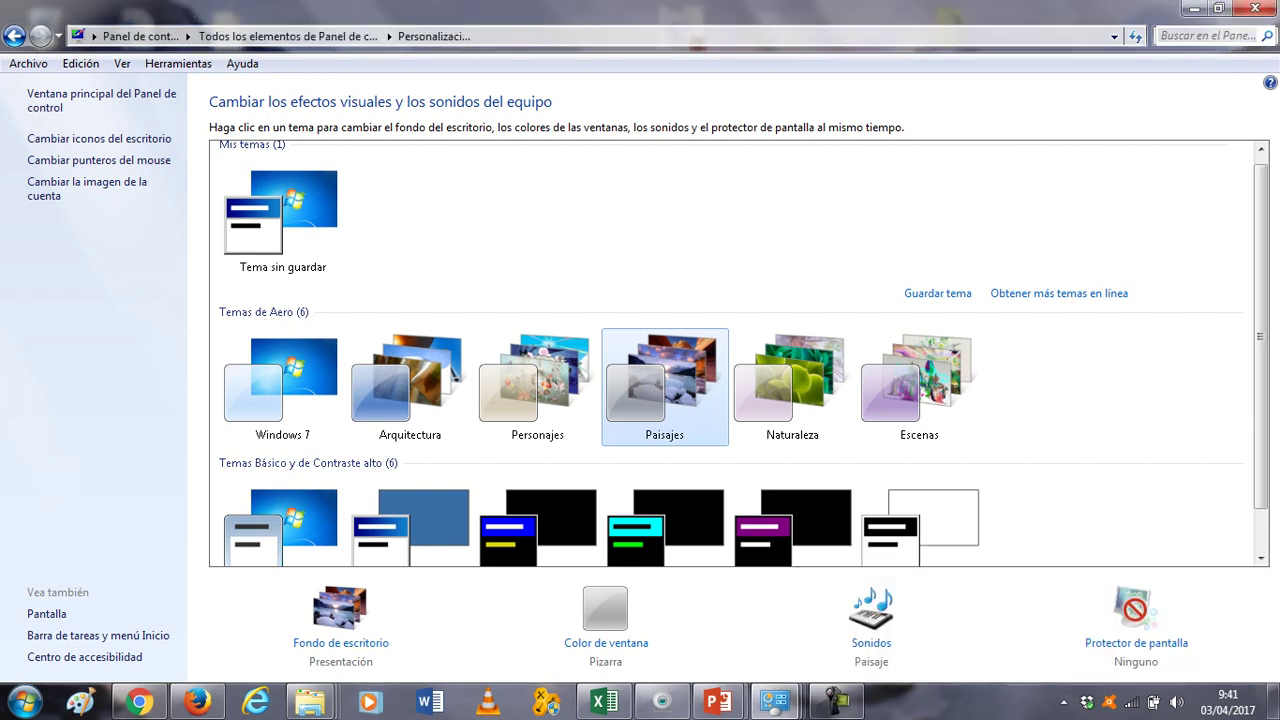
pyautogui.click(1193, 9)
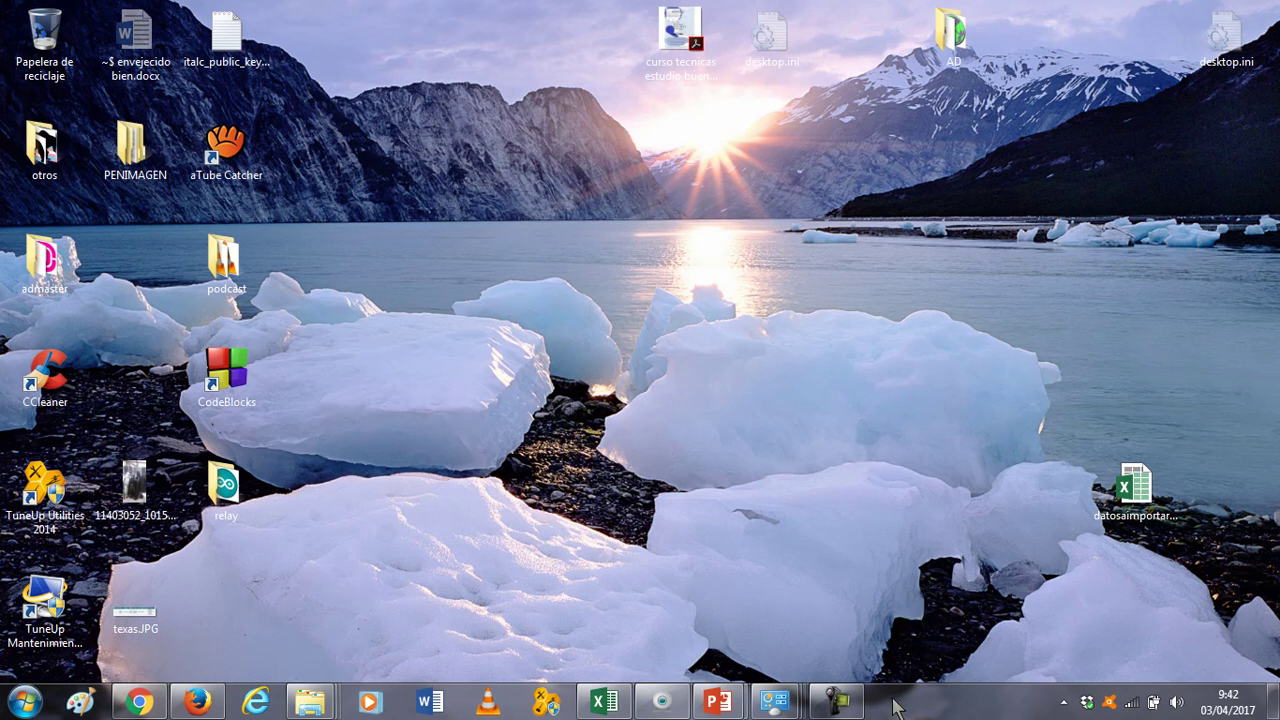
pyautogui.click(836, 702)
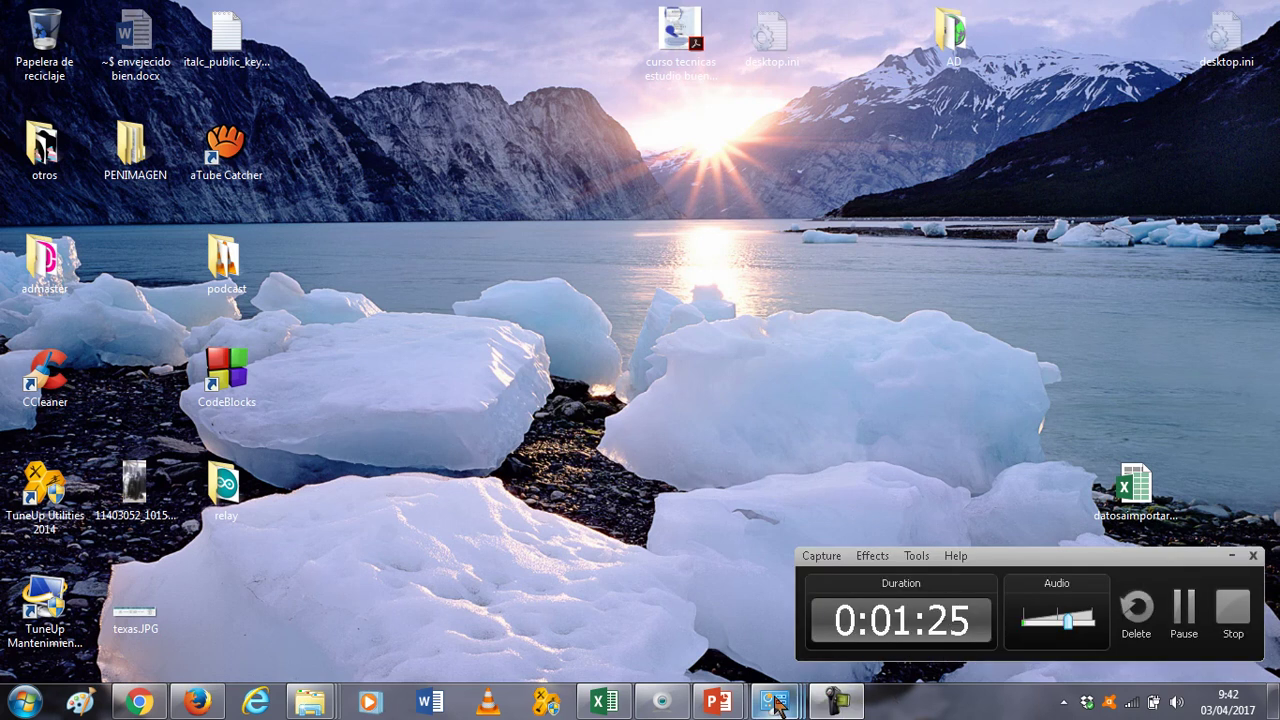
pyautogui.moveTo(776, 703)
pyautogui.click(945, 607)
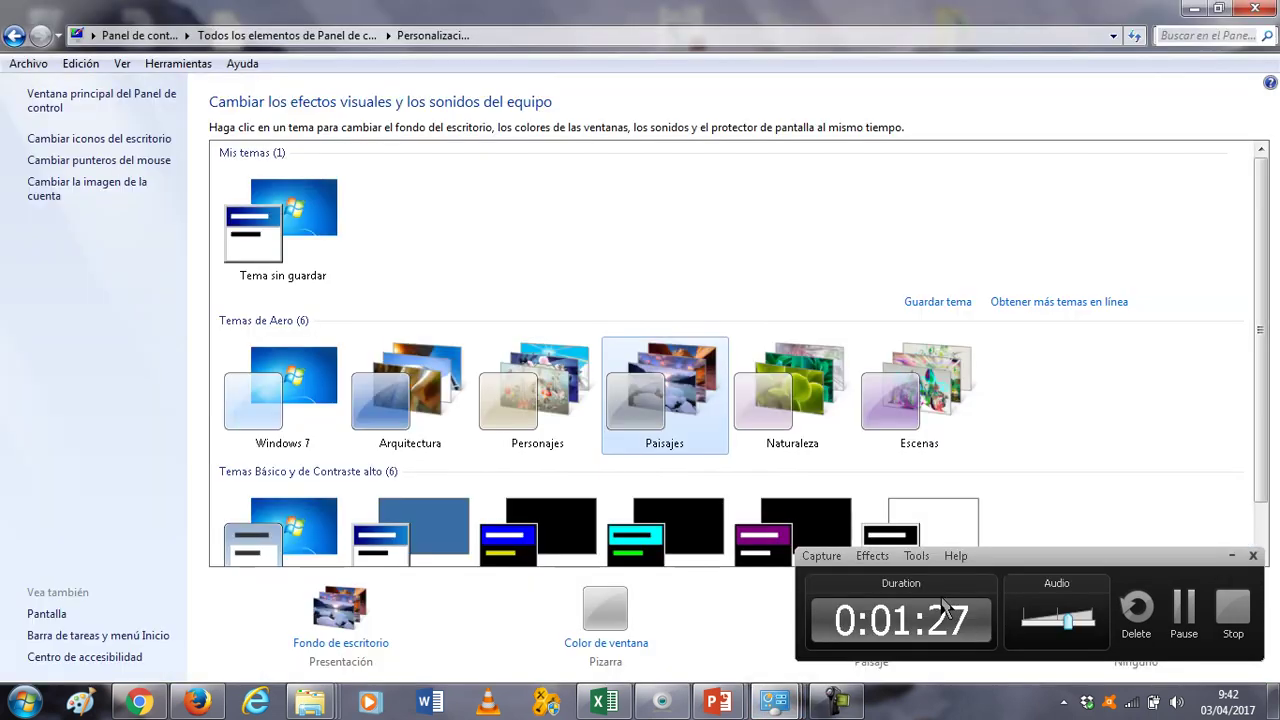
pyautogui.click(1234, 556)
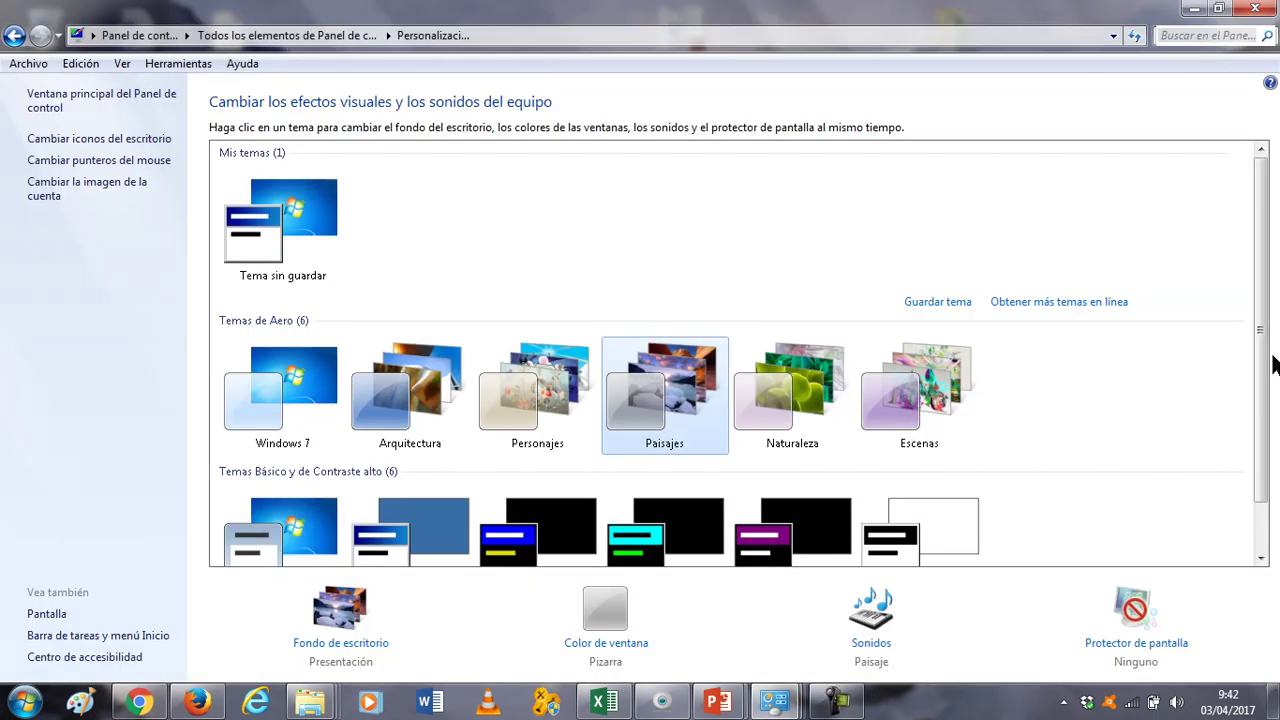
# Step: Open the desktop background settings and choose the first Arquitectura image as the background
pyautogui.moveTo(1266, 366); pyautogui.dragTo(1262, 433)
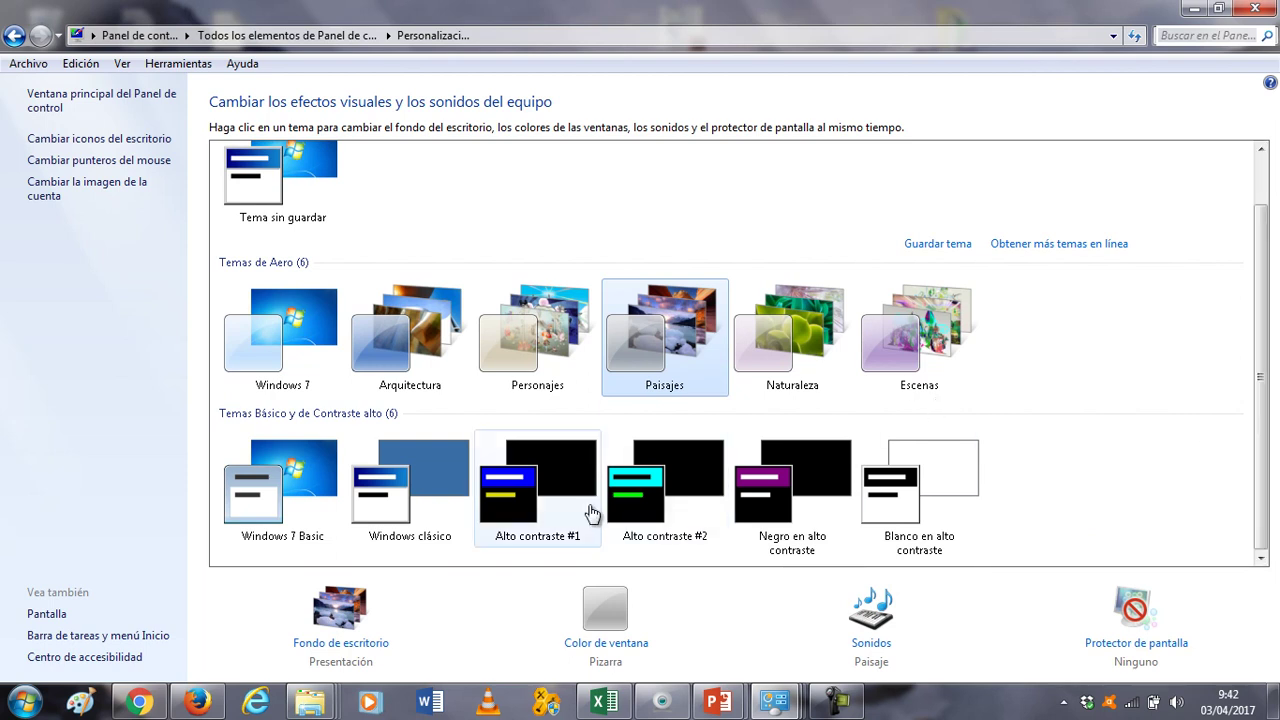
pyautogui.click(350, 620)
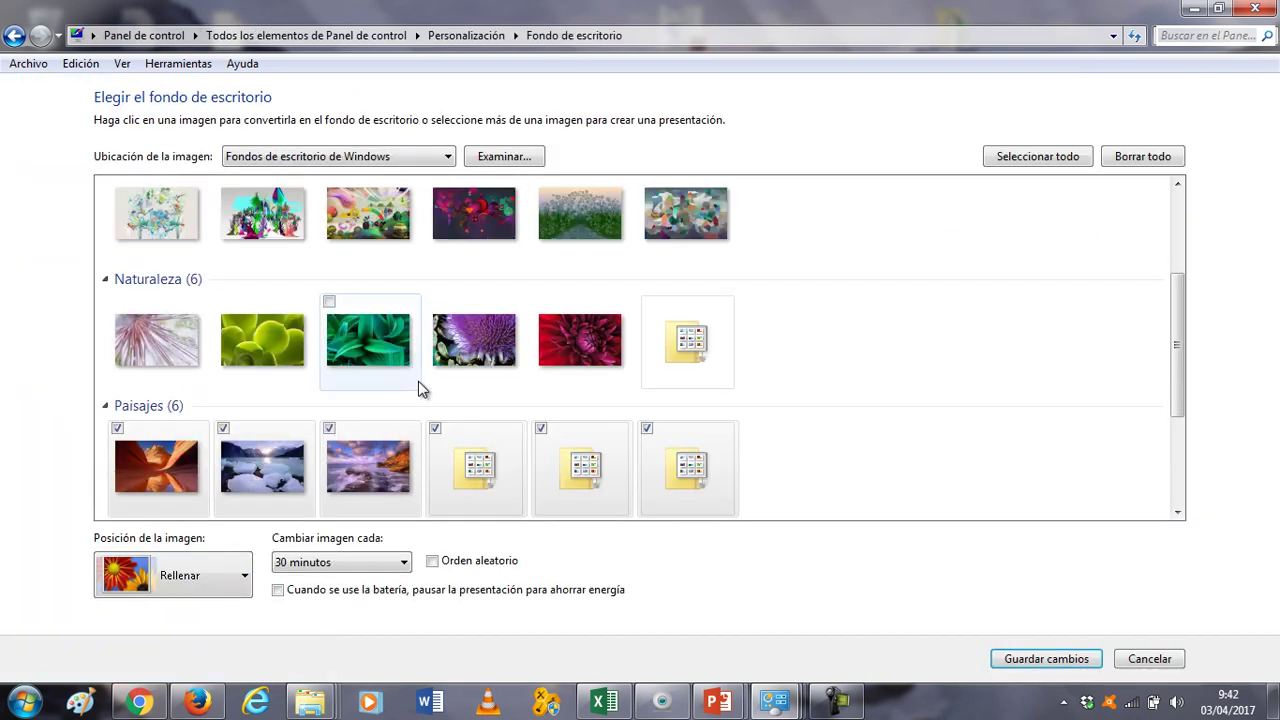
pyautogui.click(418, 158)
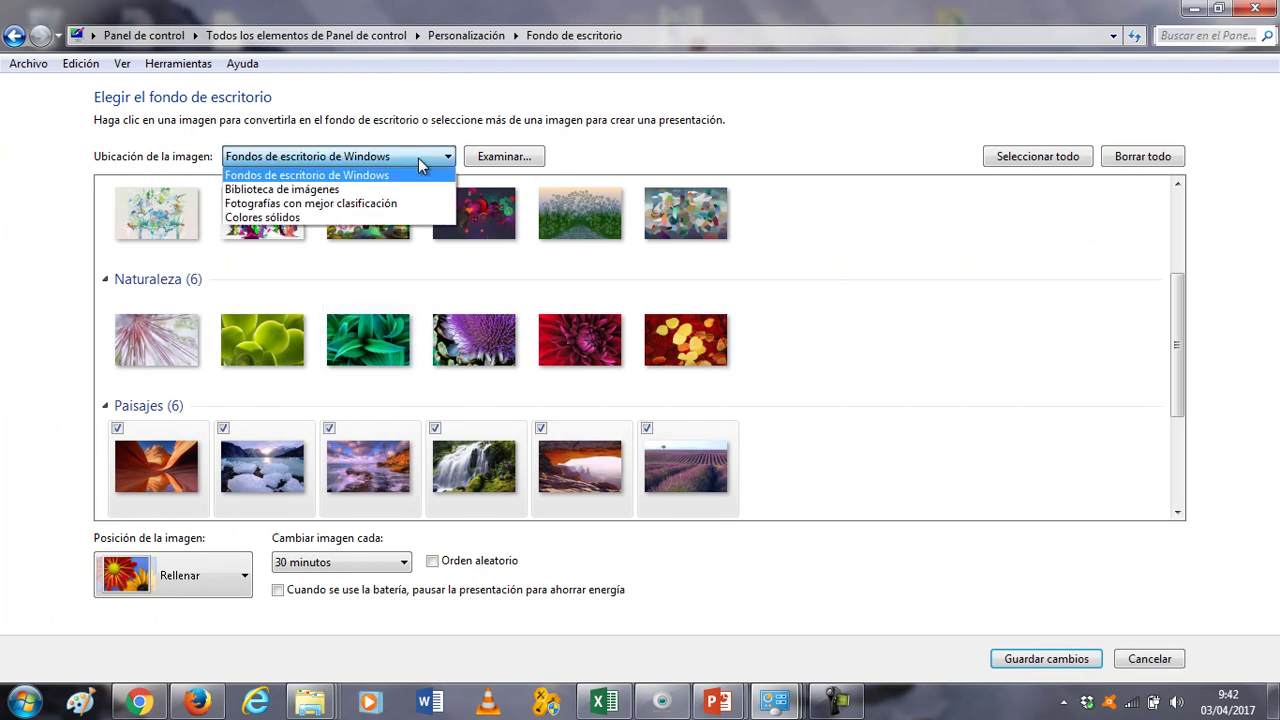
pyautogui.click(418, 158)
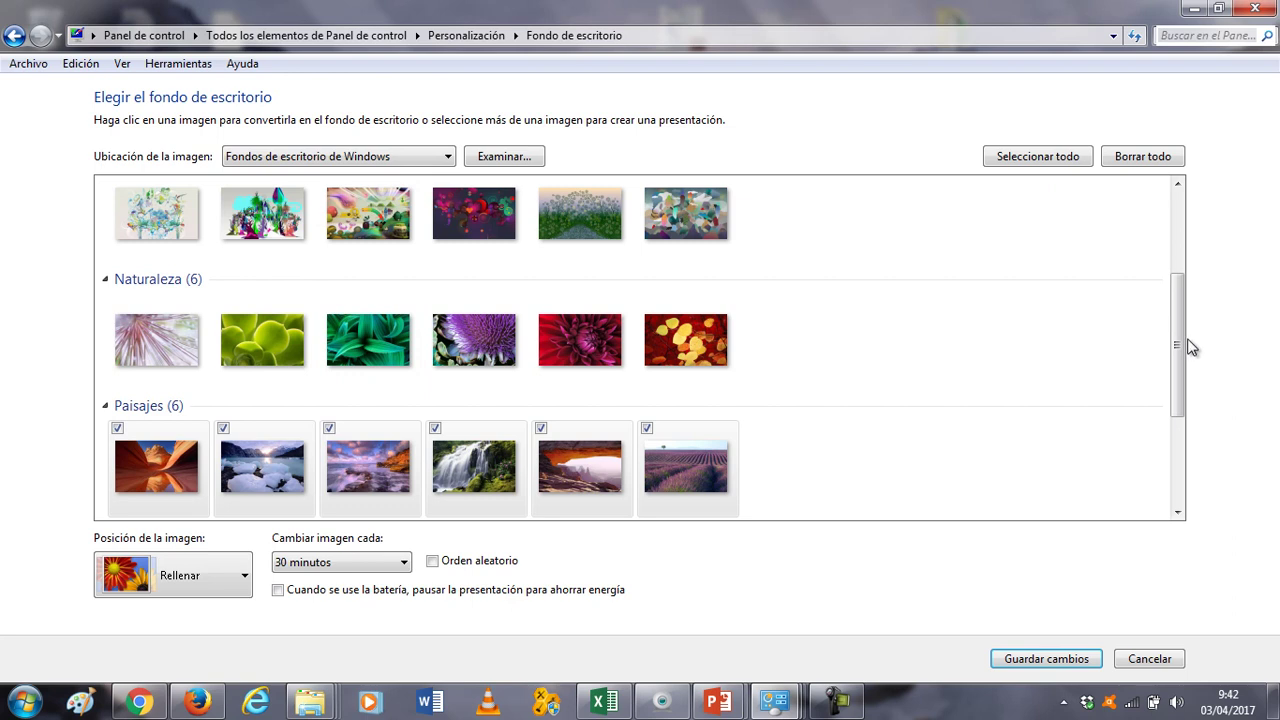
pyautogui.moveTo(1177, 344); pyautogui.dragTo(1186, 225)
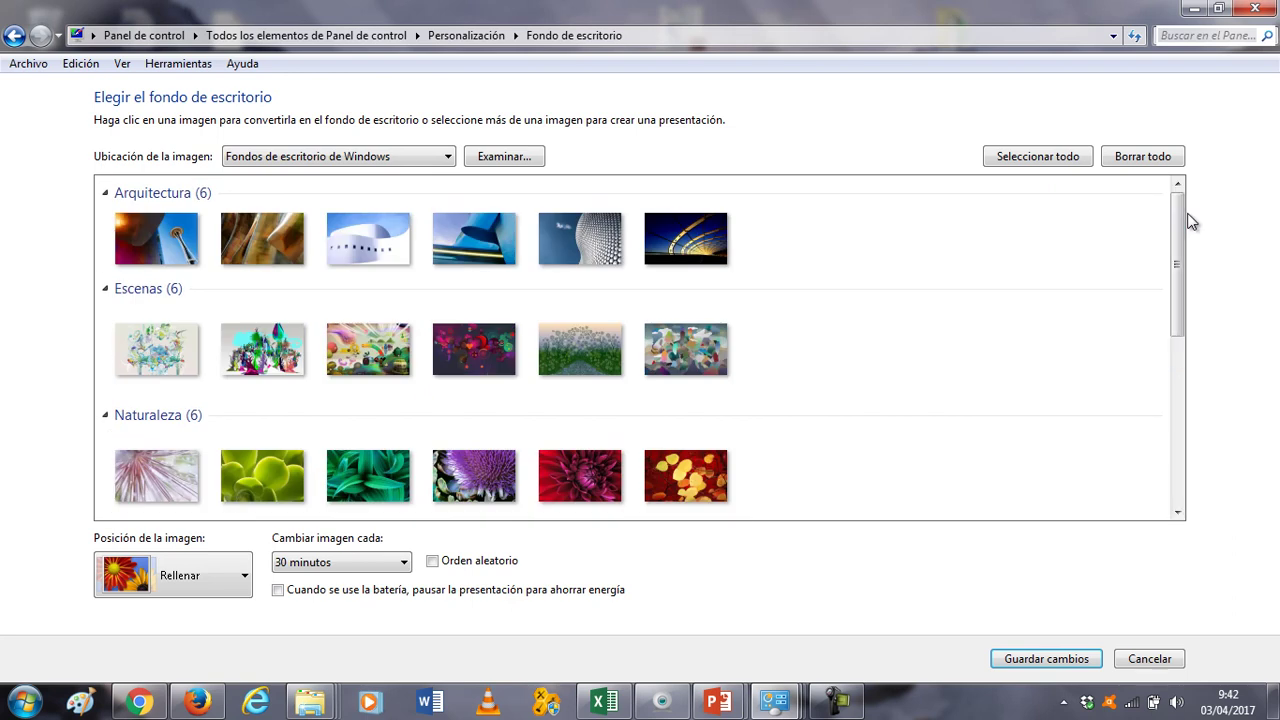
pyautogui.click(168, 230)
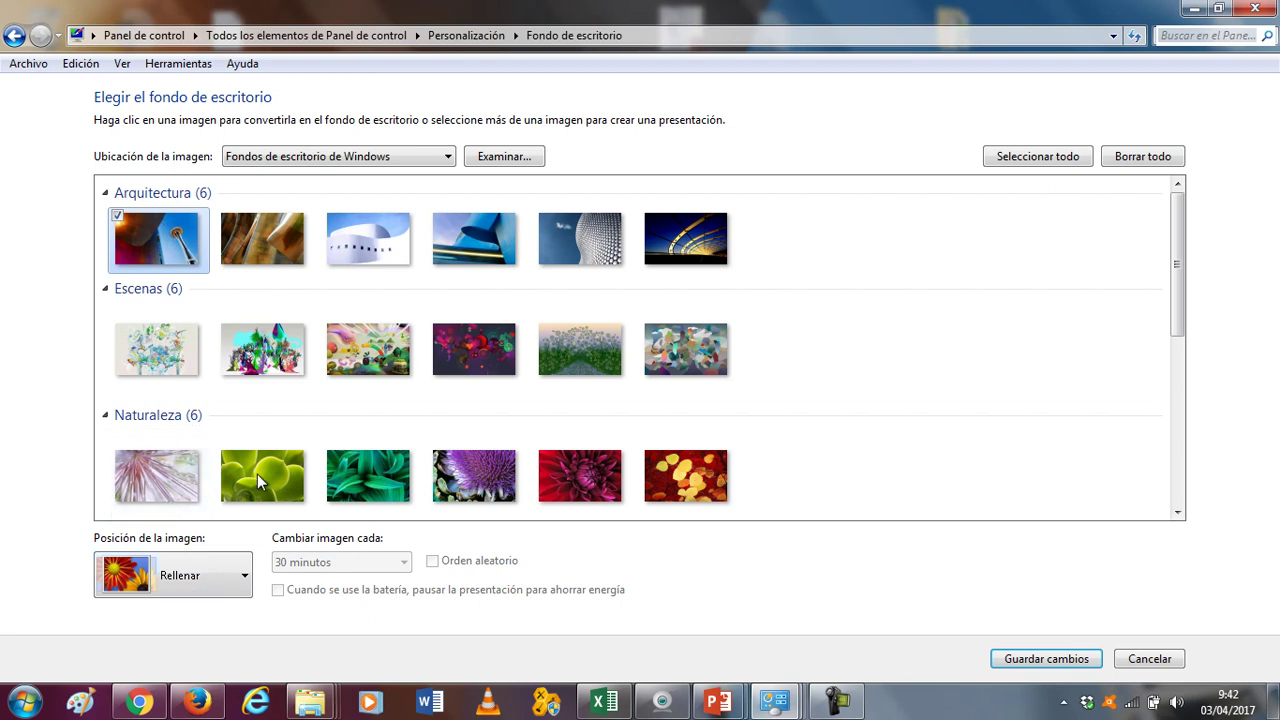
# Step: Set the background image location to Biblioteca de imágenes
pyautogui.click(448, 160)
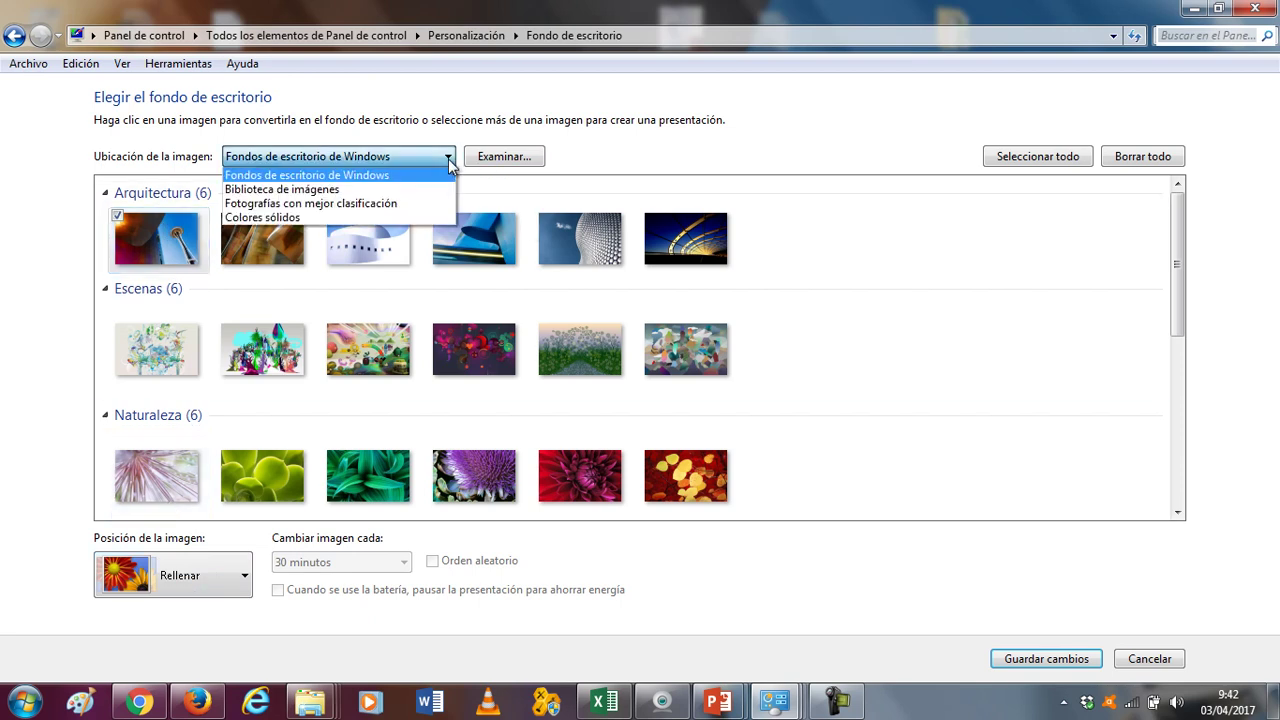
pyautogui.click(414, 190)
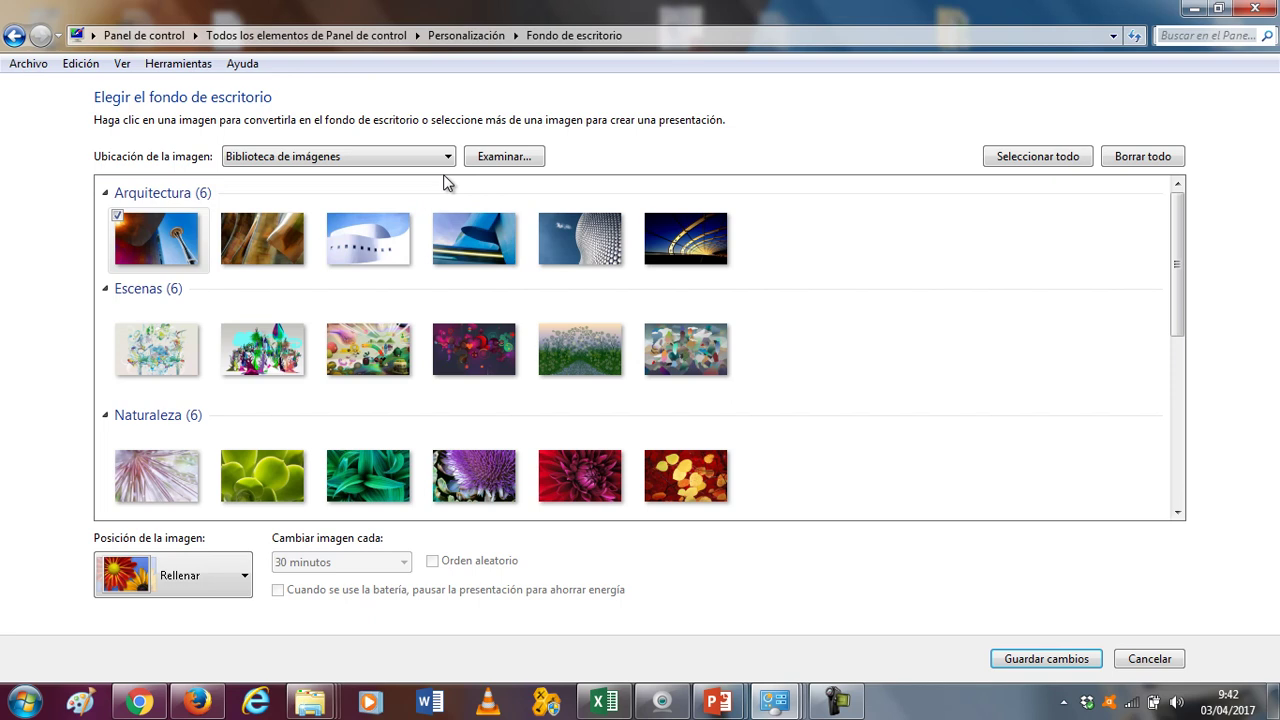
pyautogui.moveTo(1176, 299); pyautogui.dragTo(1225, 303)
# Step: Browse to the fotos folder on Disco local (D:) and choose its spartan can subfolder as the image location
pyautogui.click(490, 163)
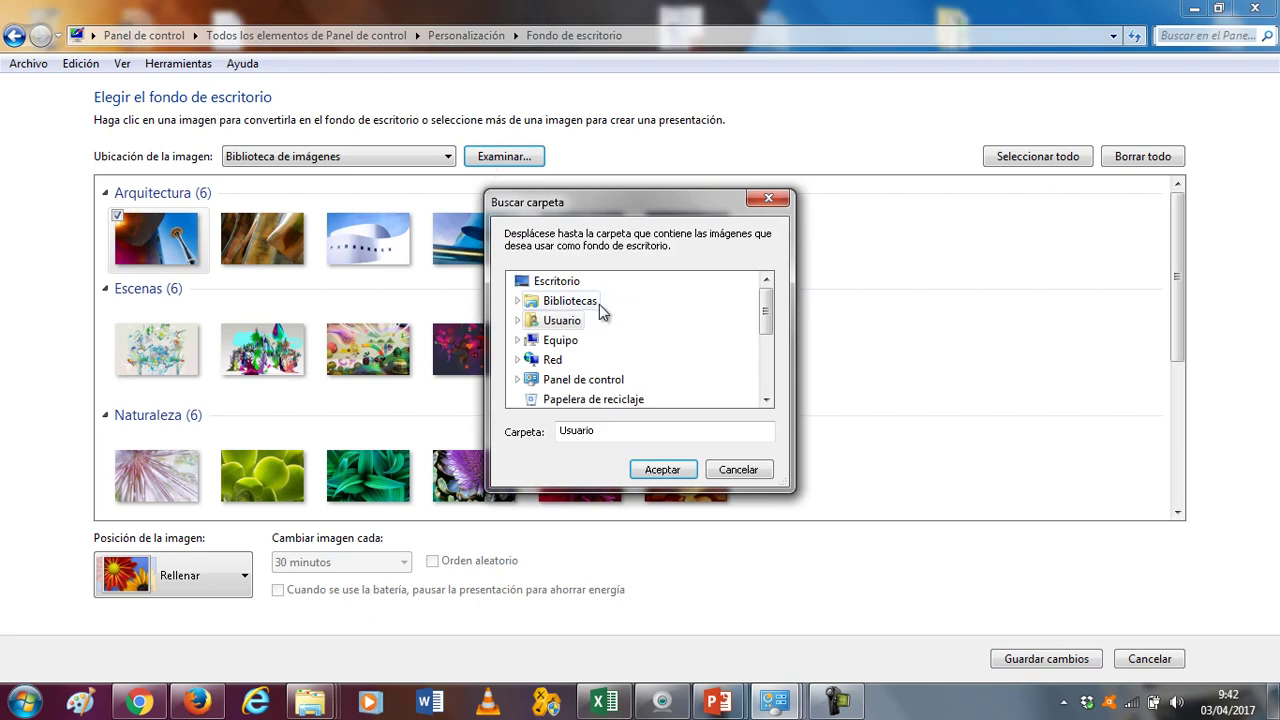
pyautogui.doubleClick(552, 342)
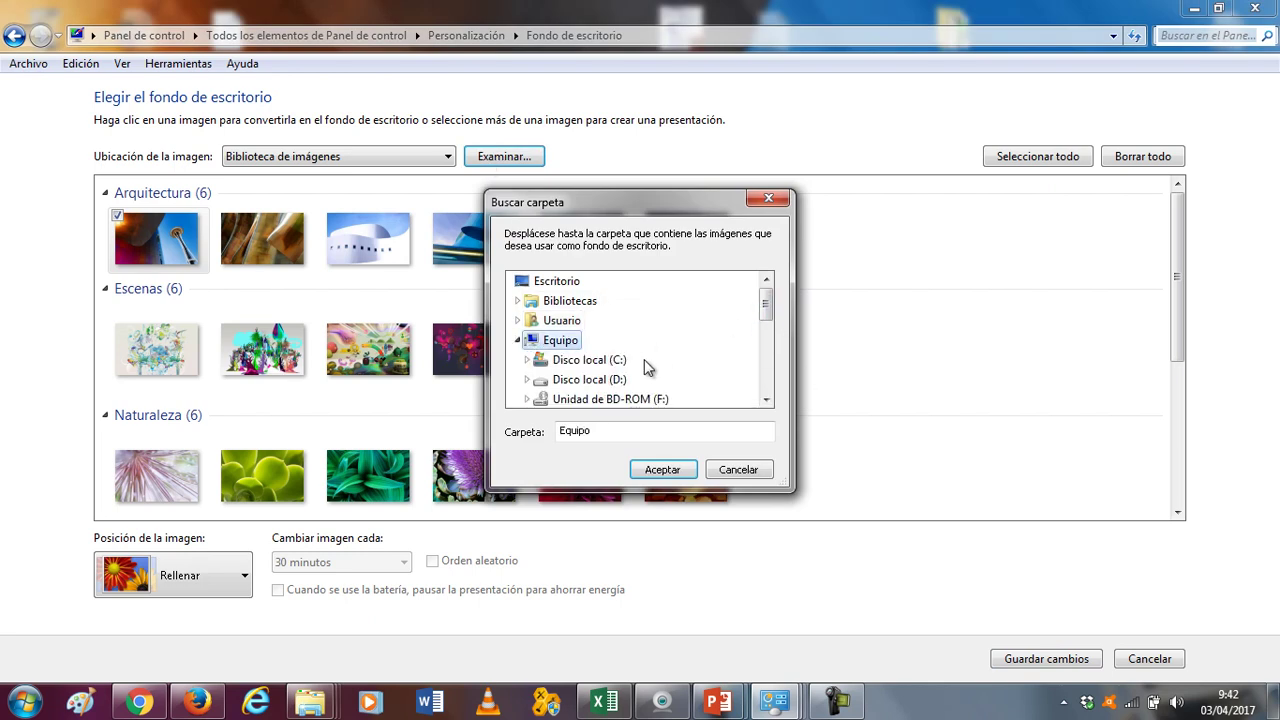
pyautogui.click(617, 381)
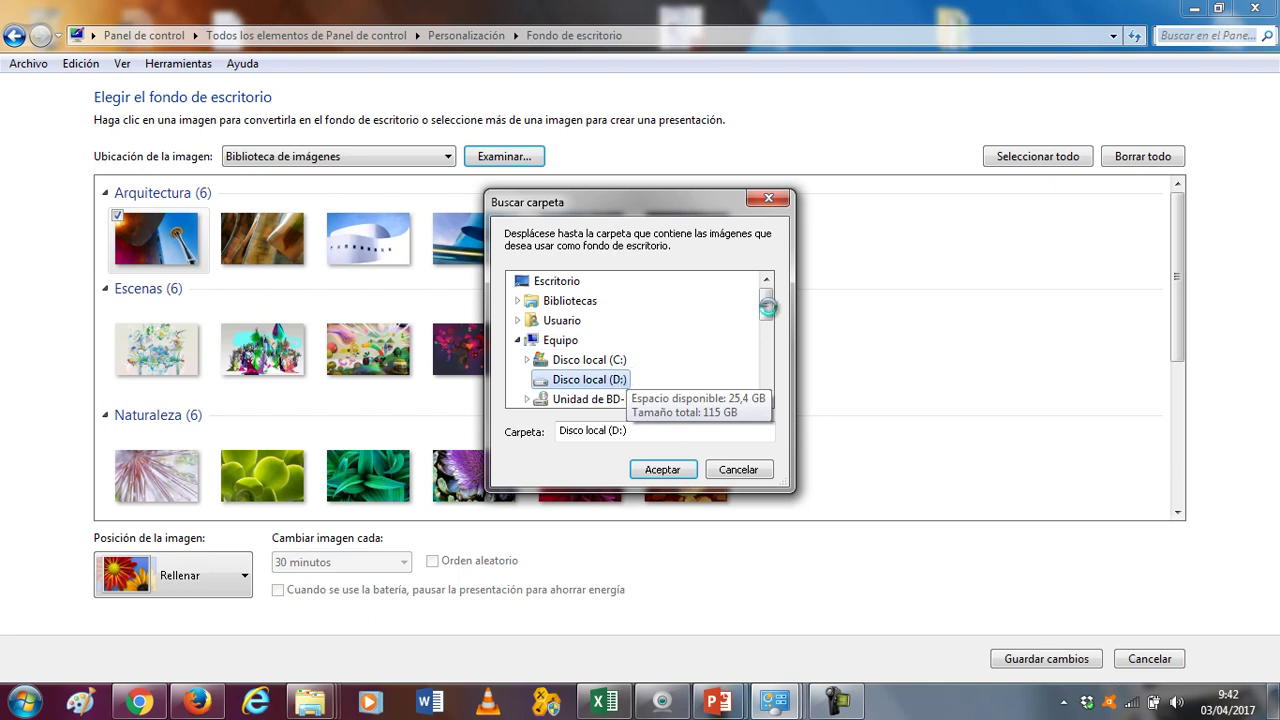
pyautogui.moveTo(770, 300)
pyautogui.mouseDown()
pyautogui.moveTo(754, 348)
pyautogui.moveTo(757, 320)
pyautogui.mouseUp()
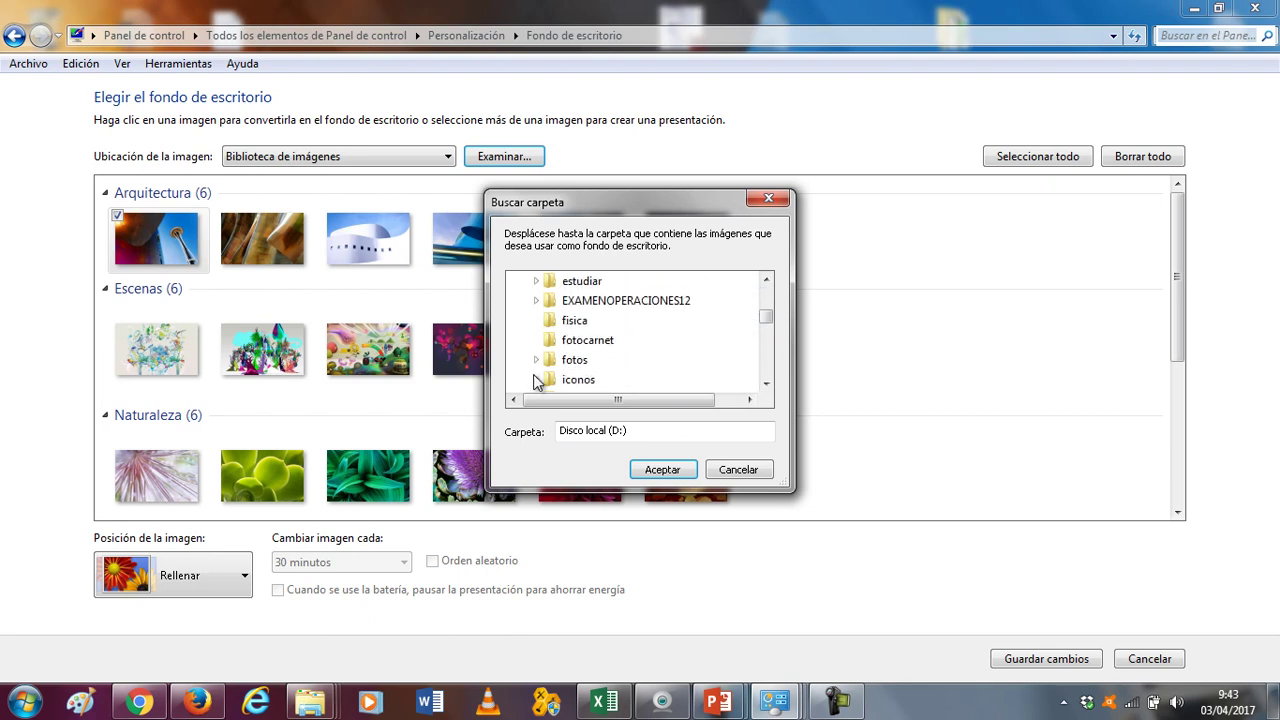
pyautogui.click(563, 365)
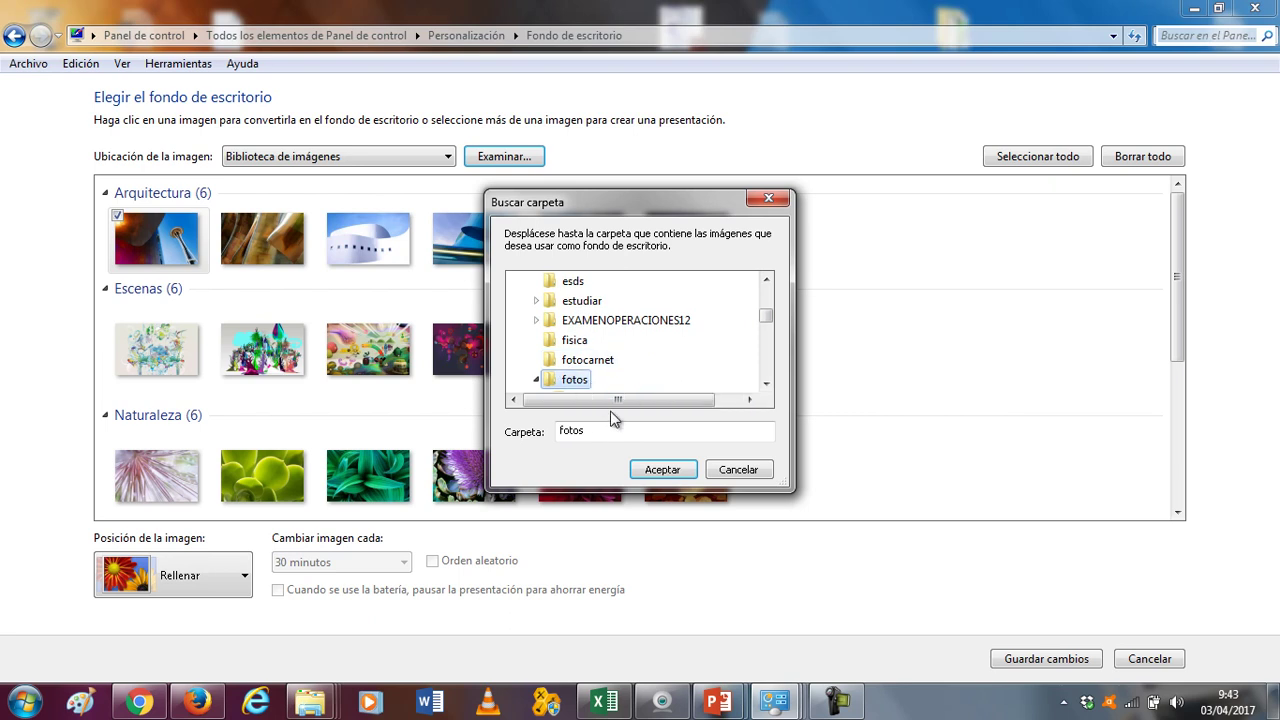
pyautogui.click(766, 385)
pyautogui.click(766, 385)
pyautogui.click(766, 386)
pyautogui.click(766, 386)
pyautogui.click(766, 386)
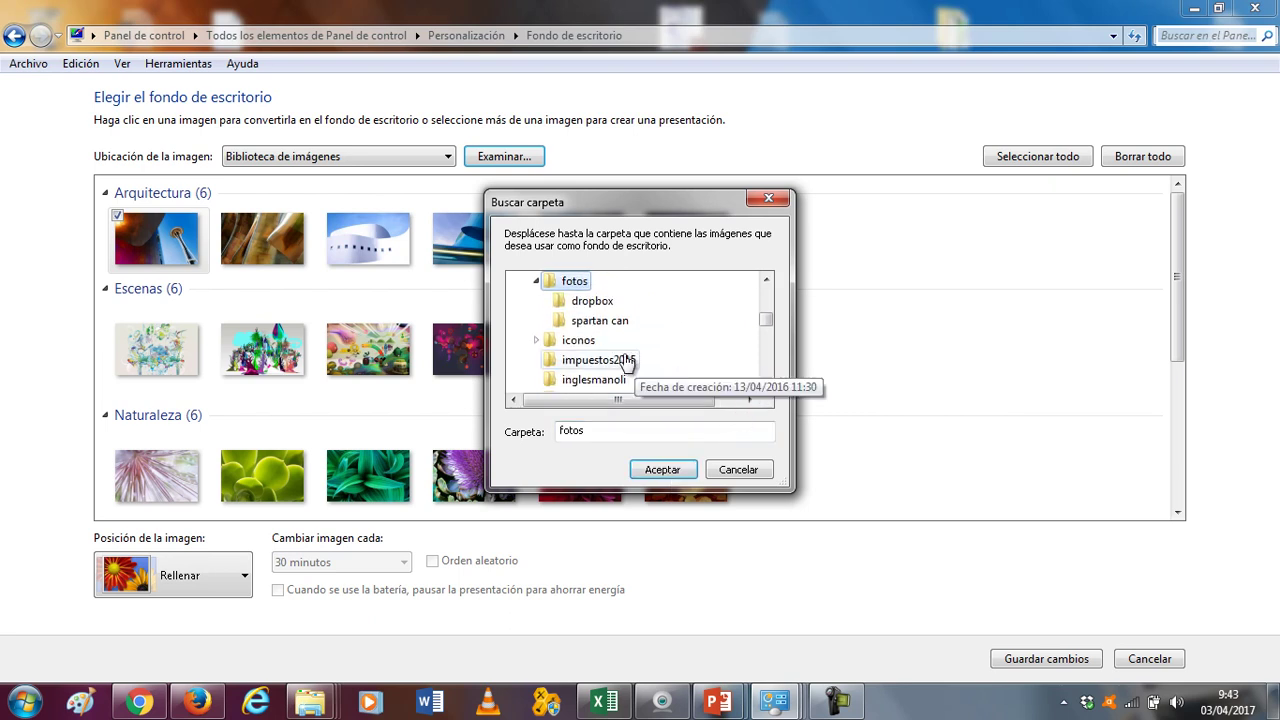
pyautogui.click(600, 322)
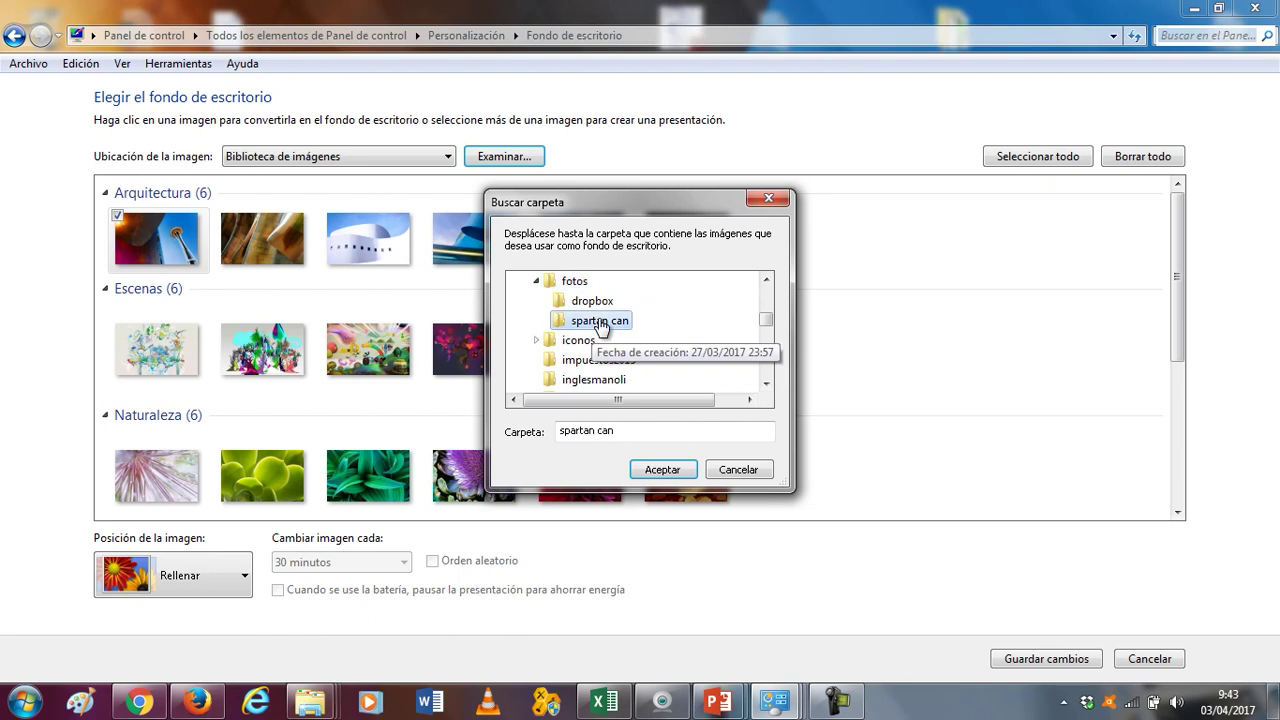
pyautogui.click(660, 469)
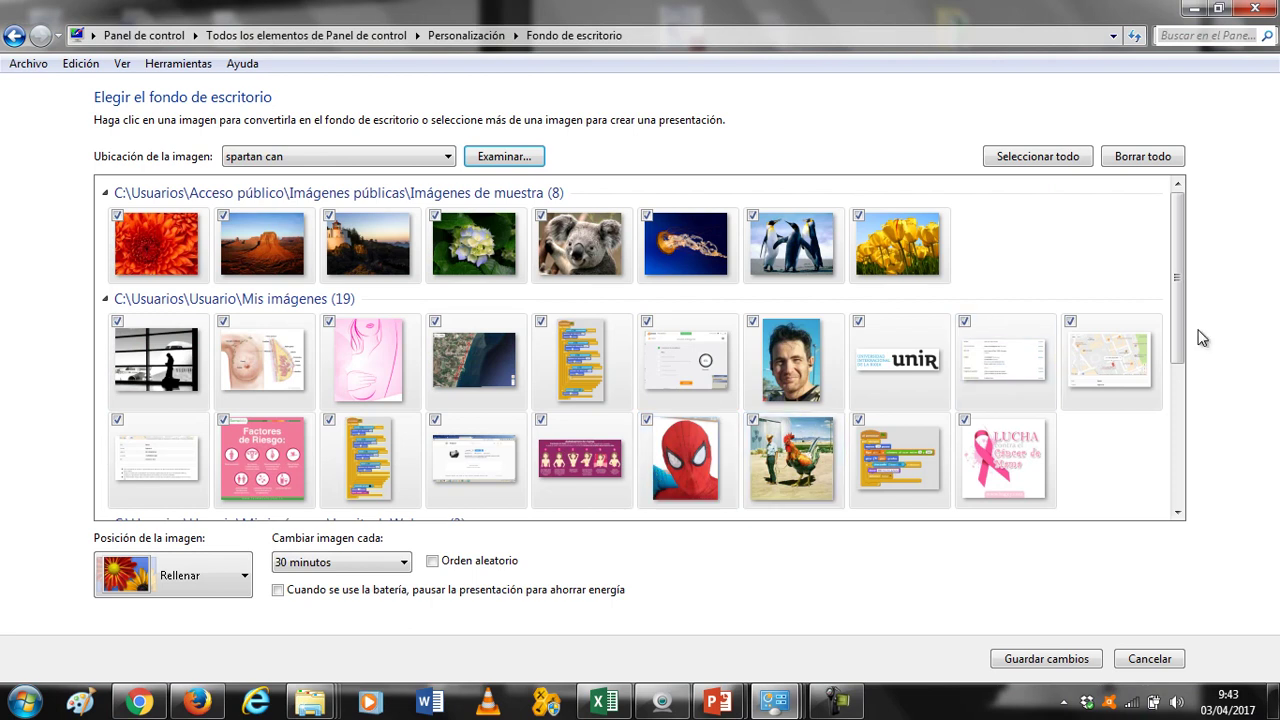
# Step: Limit the background slideshow to four Mis imágenes pictures: the man's portrait, Spider-Man, the rooster and the black-and-white walking silhouette
pyautogui.moveTo(1180, 329); pyautogui.dragTo(1178, 286)
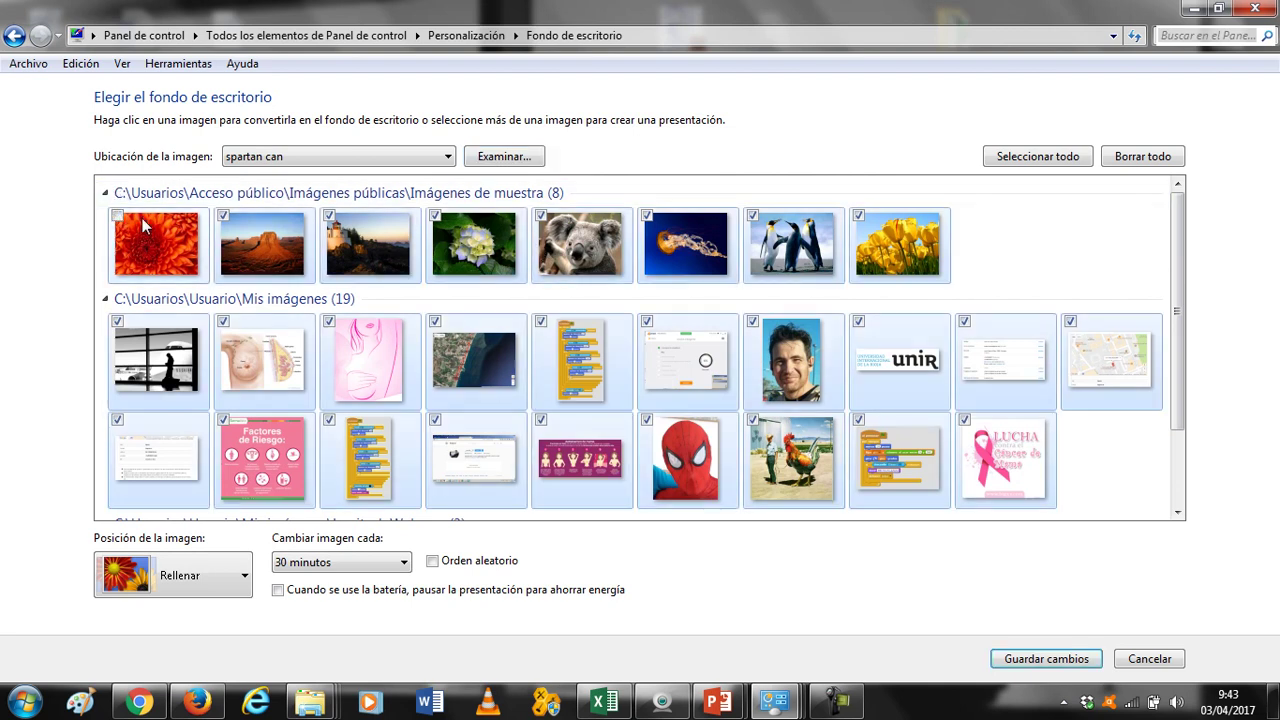
pyautogui.click(233, 225)
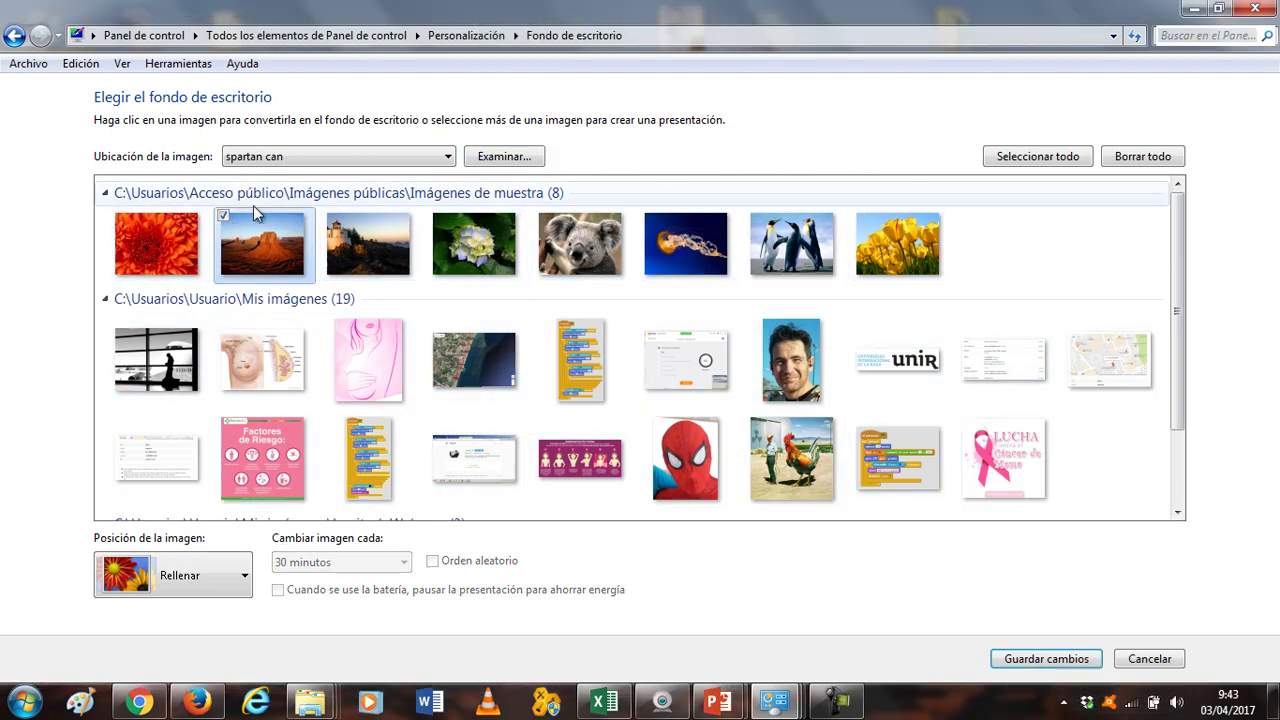
pyautogui.click(755, 330)
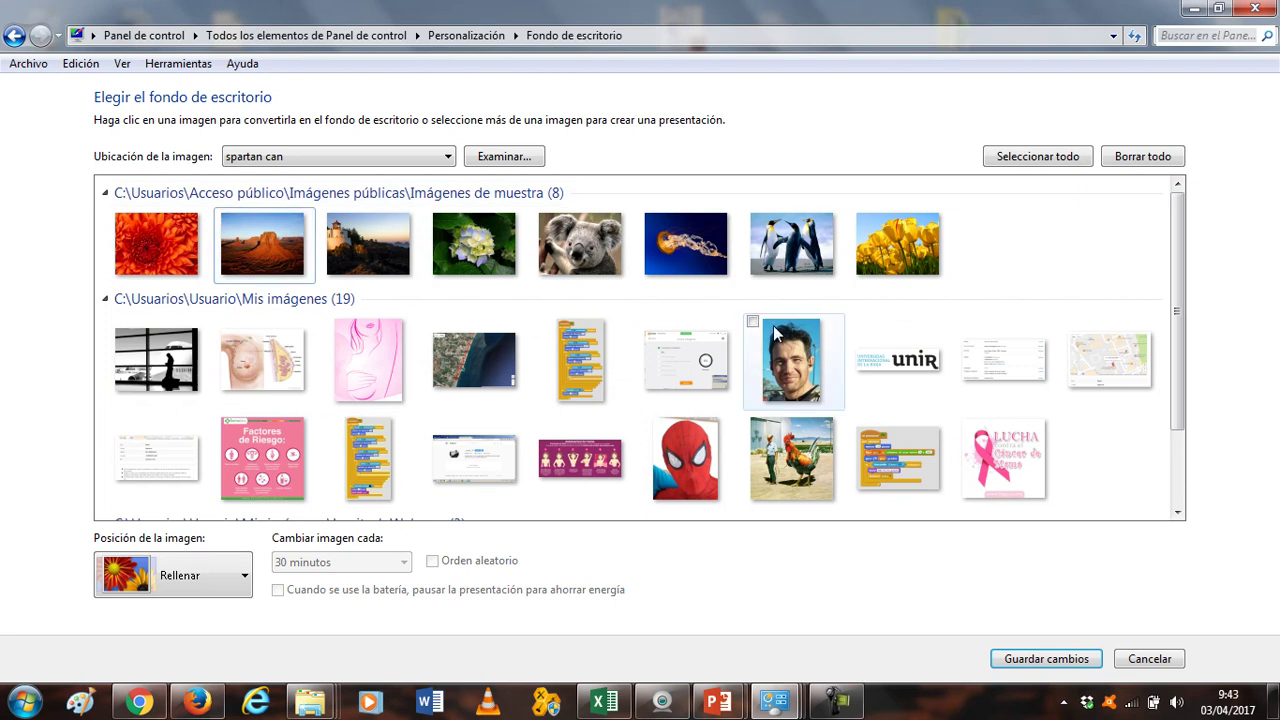
pyautogui.click(646, 421)
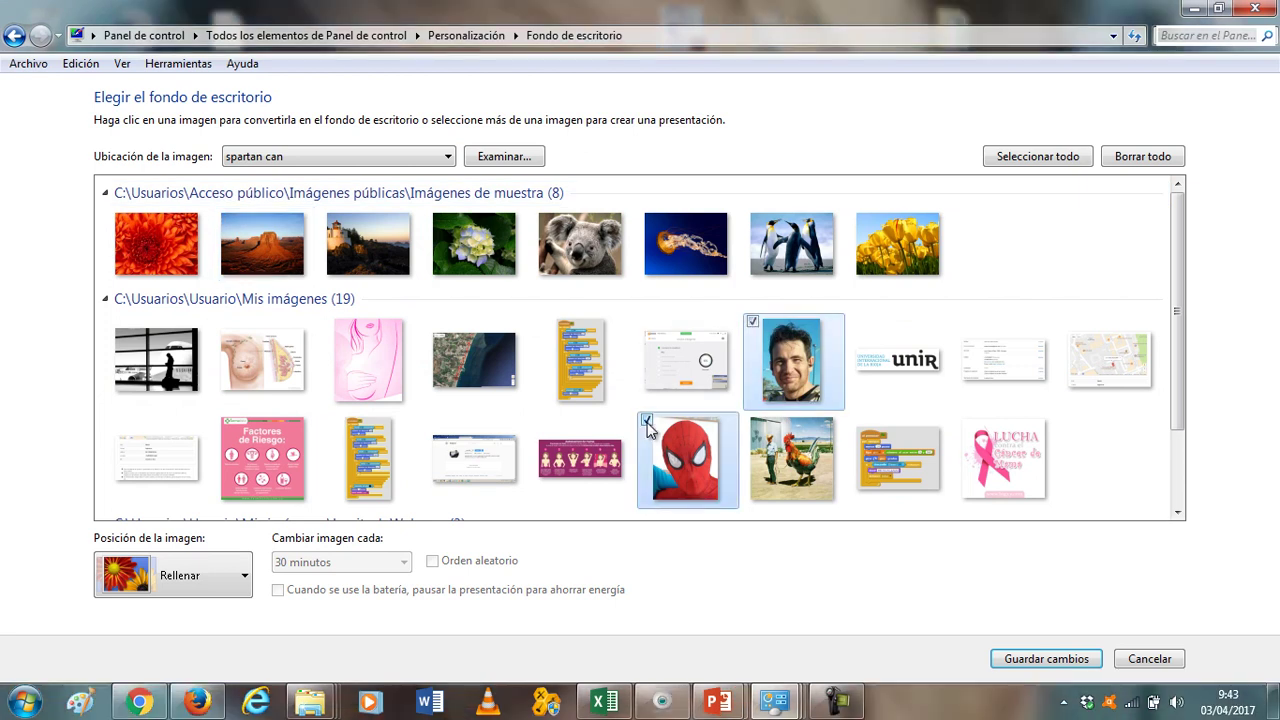
pyautogui.click(752, 420)
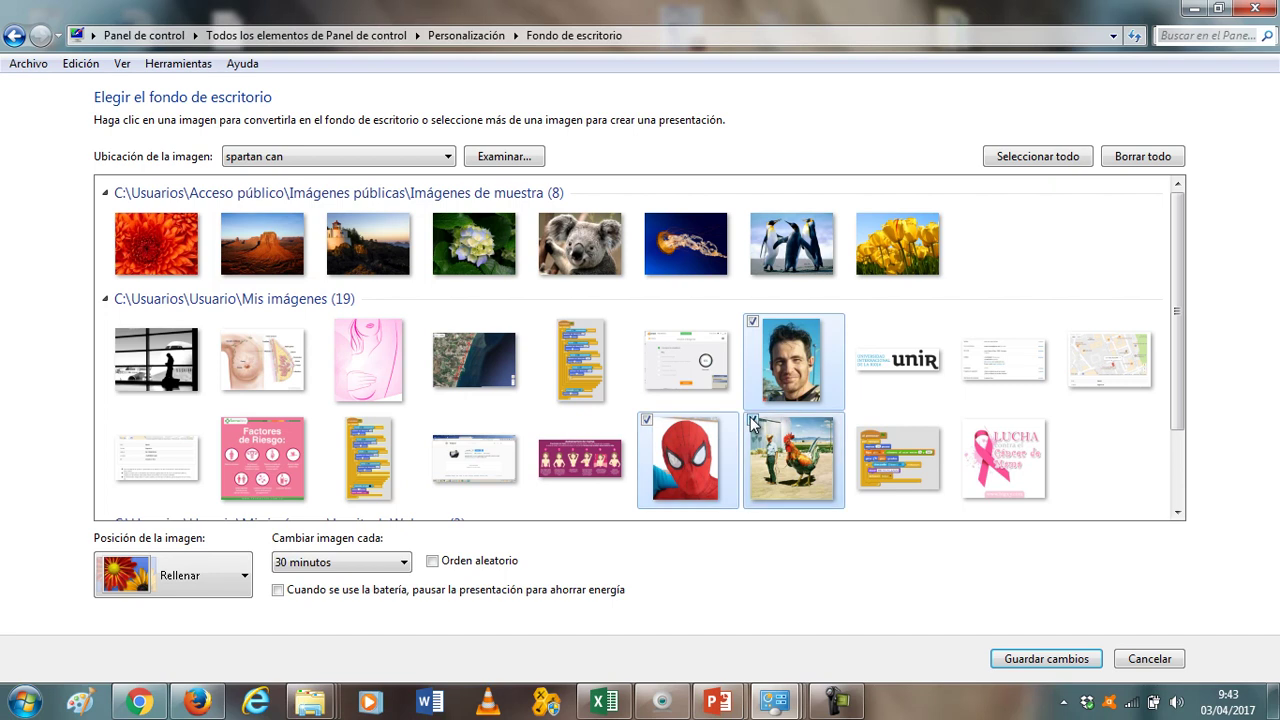
pyautogui.click(117, 322)
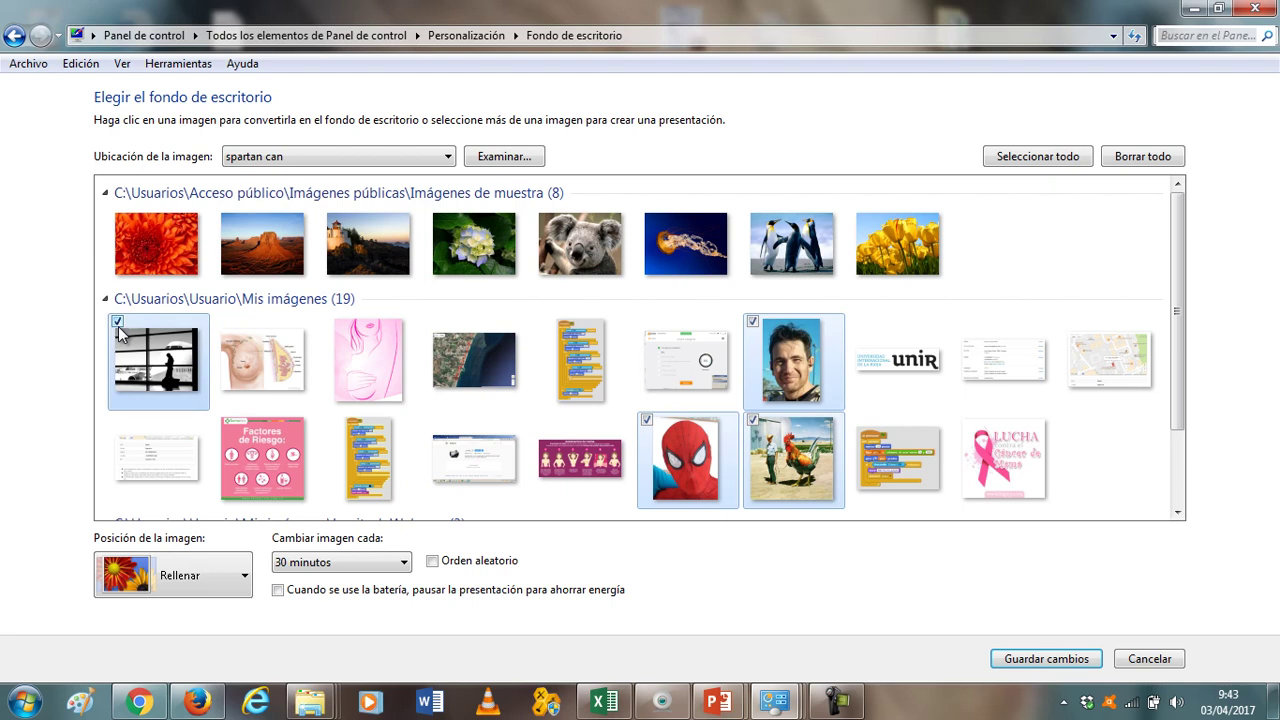
# Step: Clear the picture selection, keep the Rellenar picture position and save the desktop background changes
pyautogui.click(422, 520)
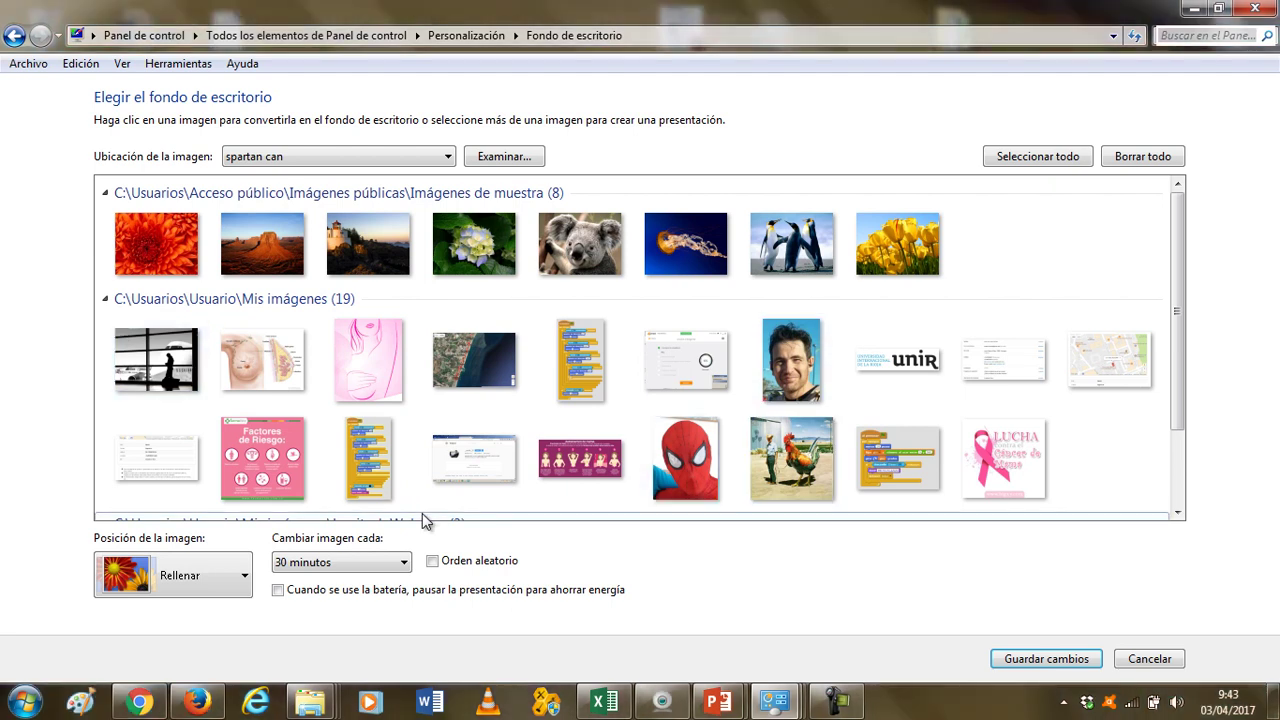
pyautogui.click(245, 578)
pyautogui.click(245, 580)
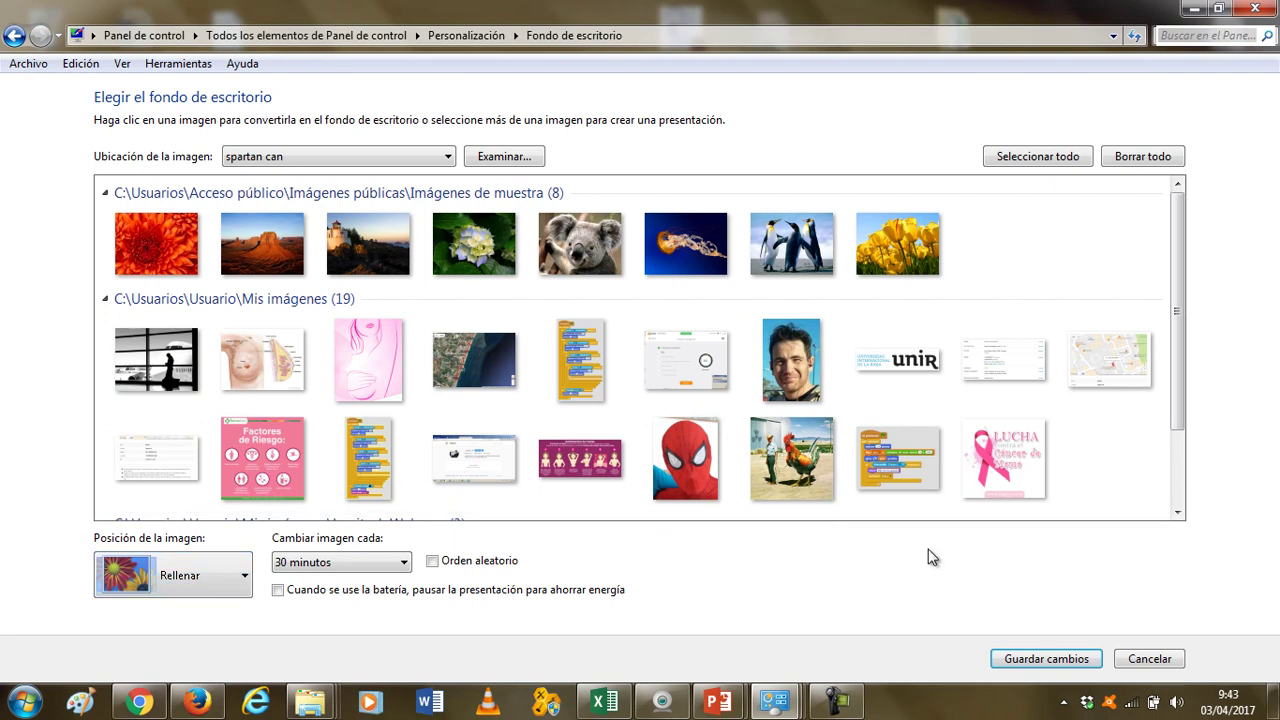
pyautogui.click(1078, 658)
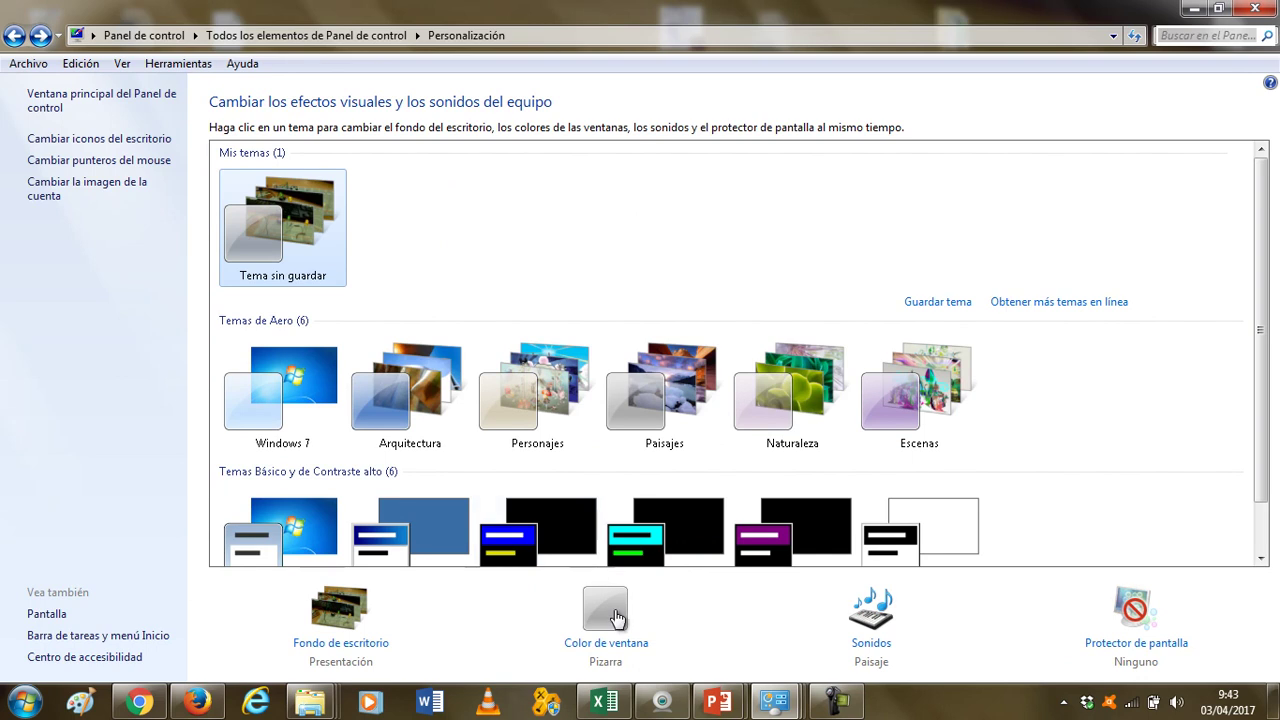
# Step: Open the window color settings, try Lima and the yellow color, and choose Calabaza
pyautogui.click(614, 619)
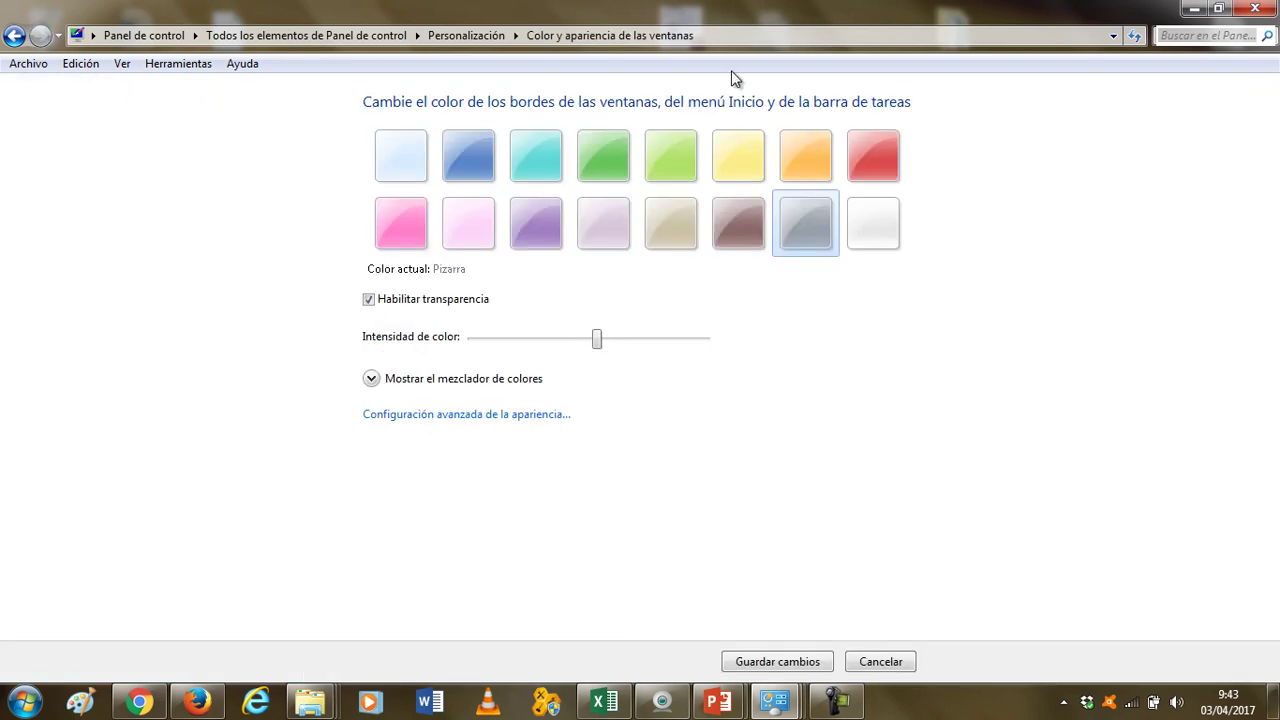
pyautogui.click(664, 169)
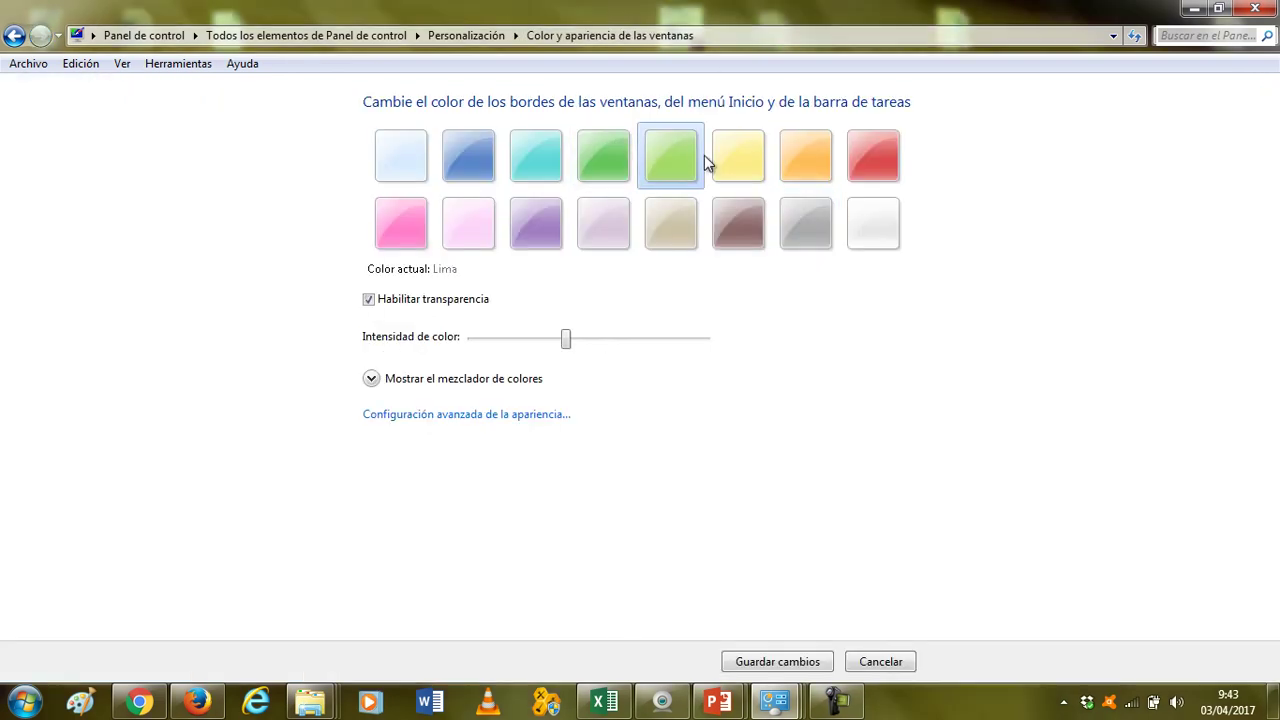
pyautogui.click(734, 153)
pyautogui.click(798, 158)
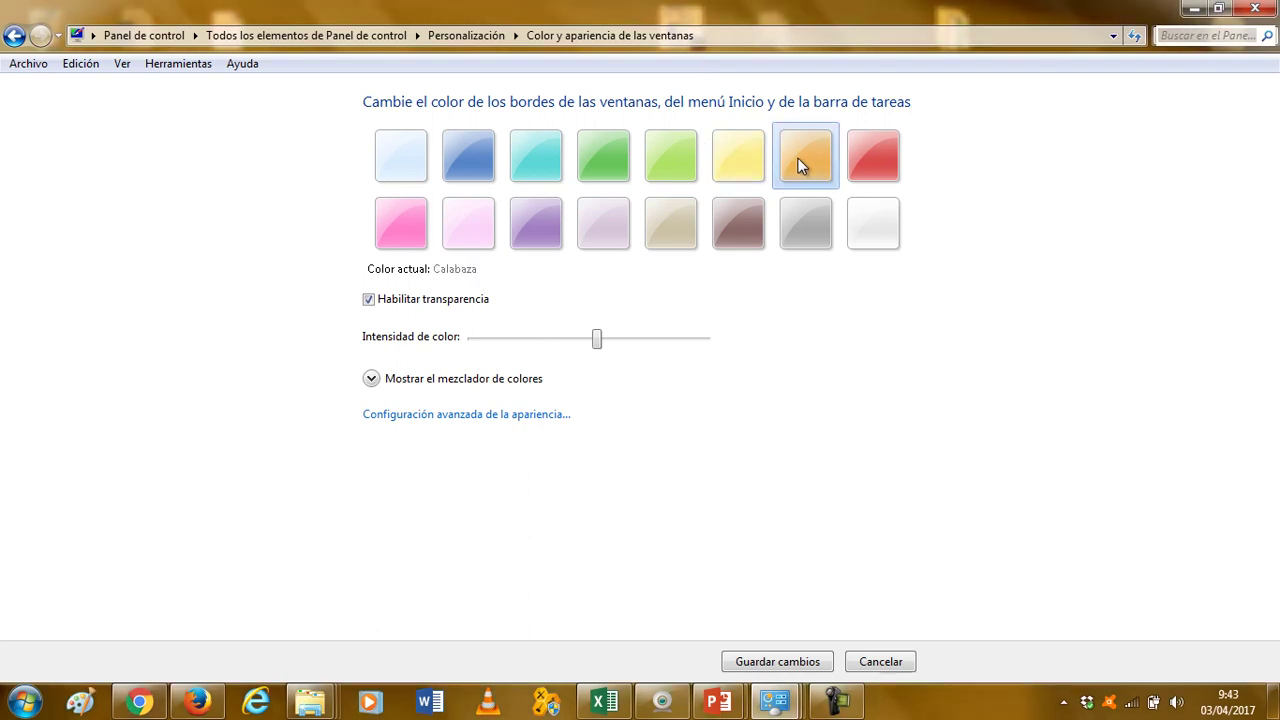
# Step: Keep transparency enabled, raise the color intensity to its maximum and save the window color changes
pyautogui.click(471, 298)
pyautogui.click(471, 298)
pyautogui.moveTo(597, 343); pyautogui.dragTo(728, 372)
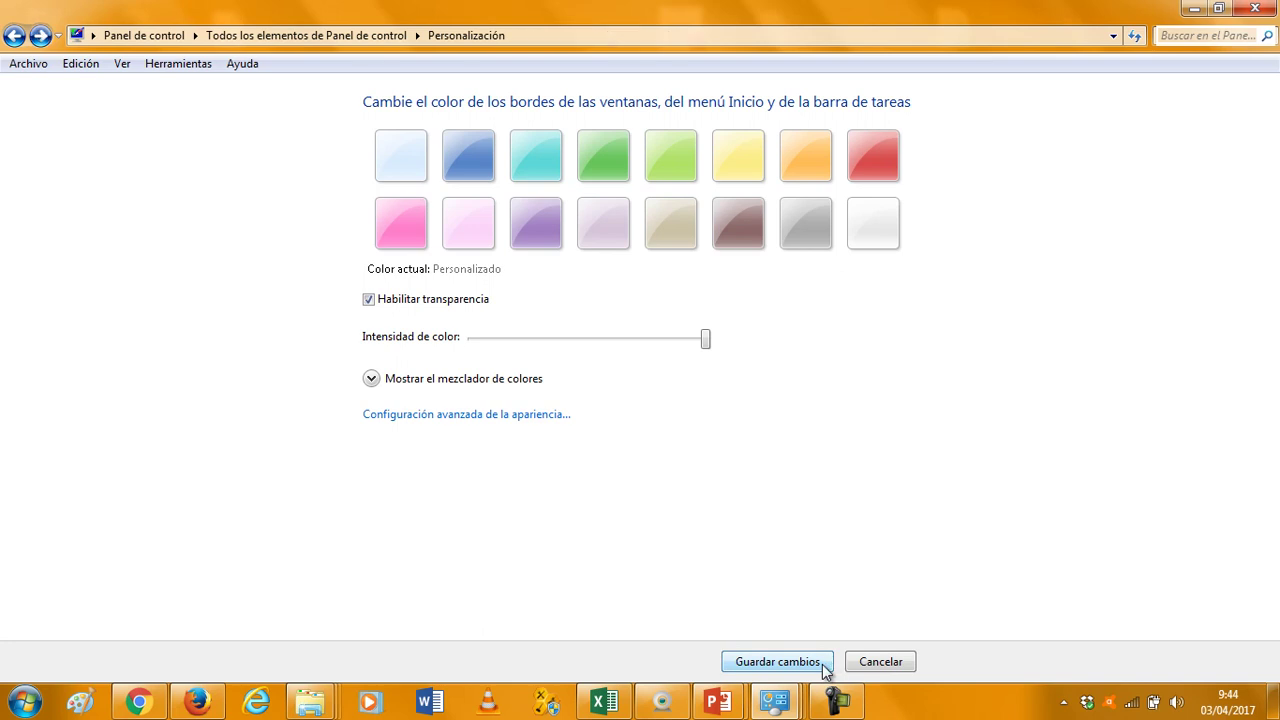
pyautogui.click(826, 664)
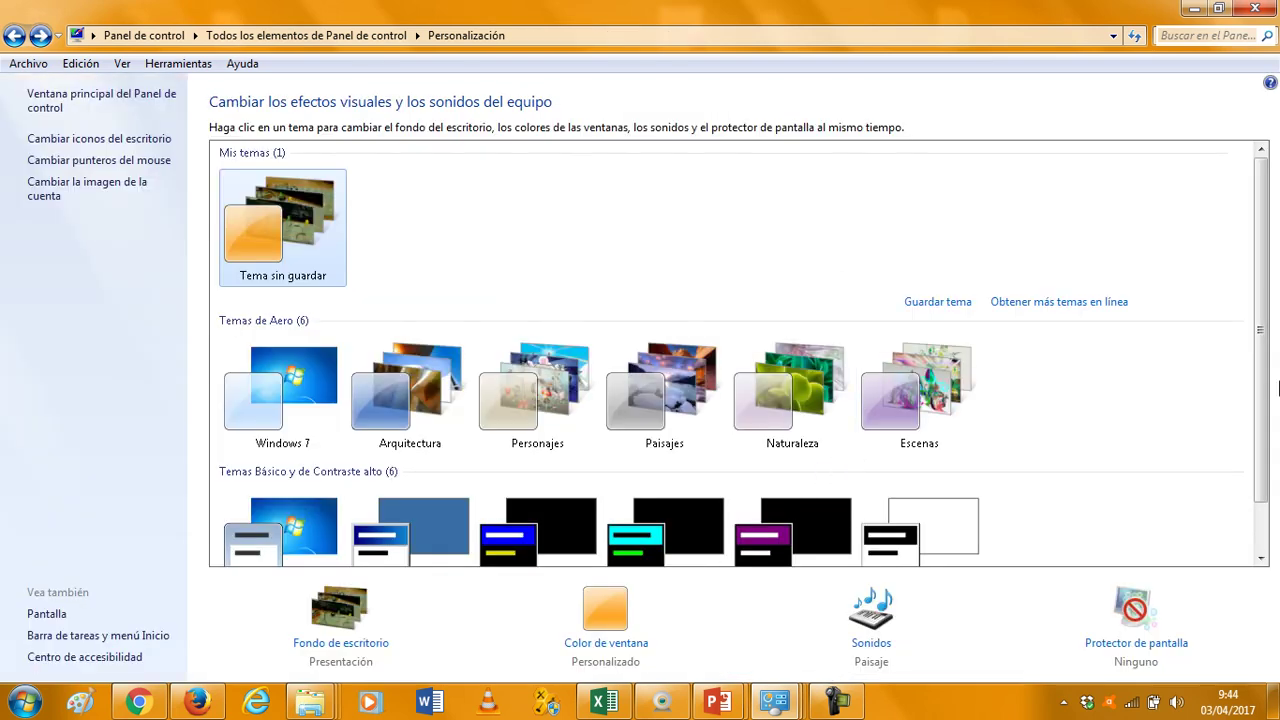
# Step: Open the sound settings, try the Sonata sound scheme and preview its low battery alarm
pyautogui.scroll(-2, 1262, 392)
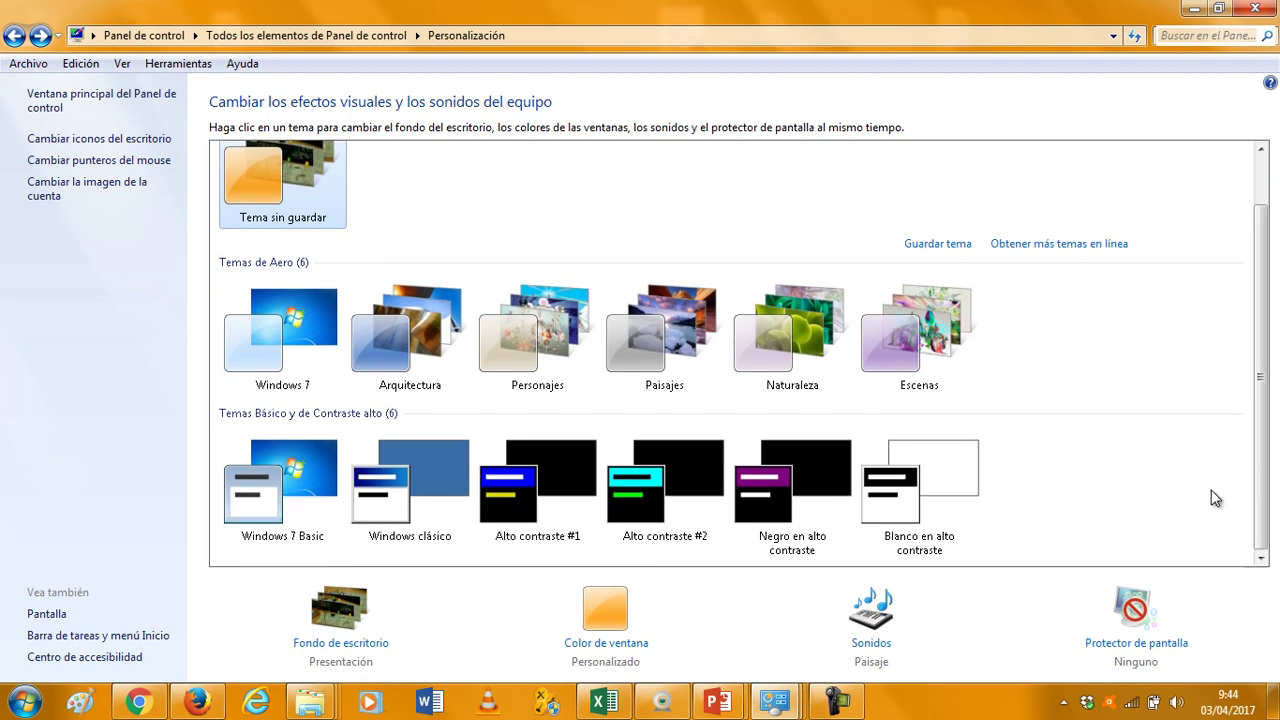
pyautogui.click(864, 612)
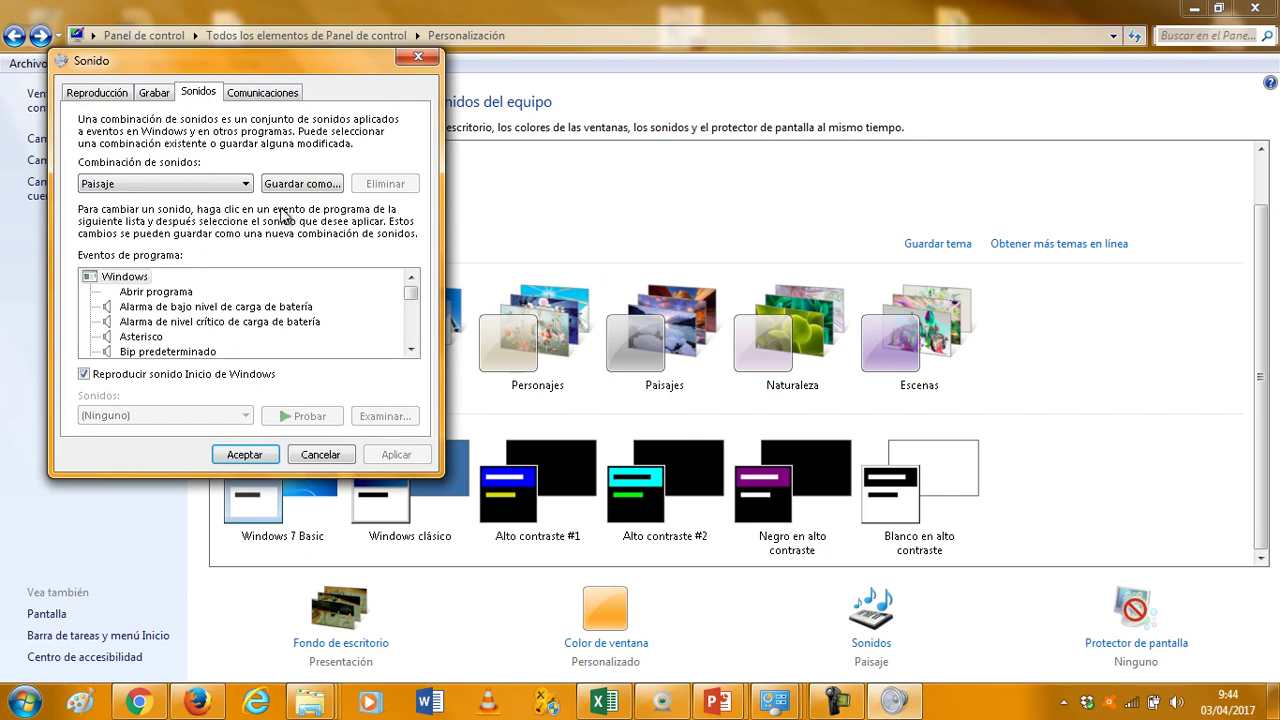
pyautogui.click(187, 308)
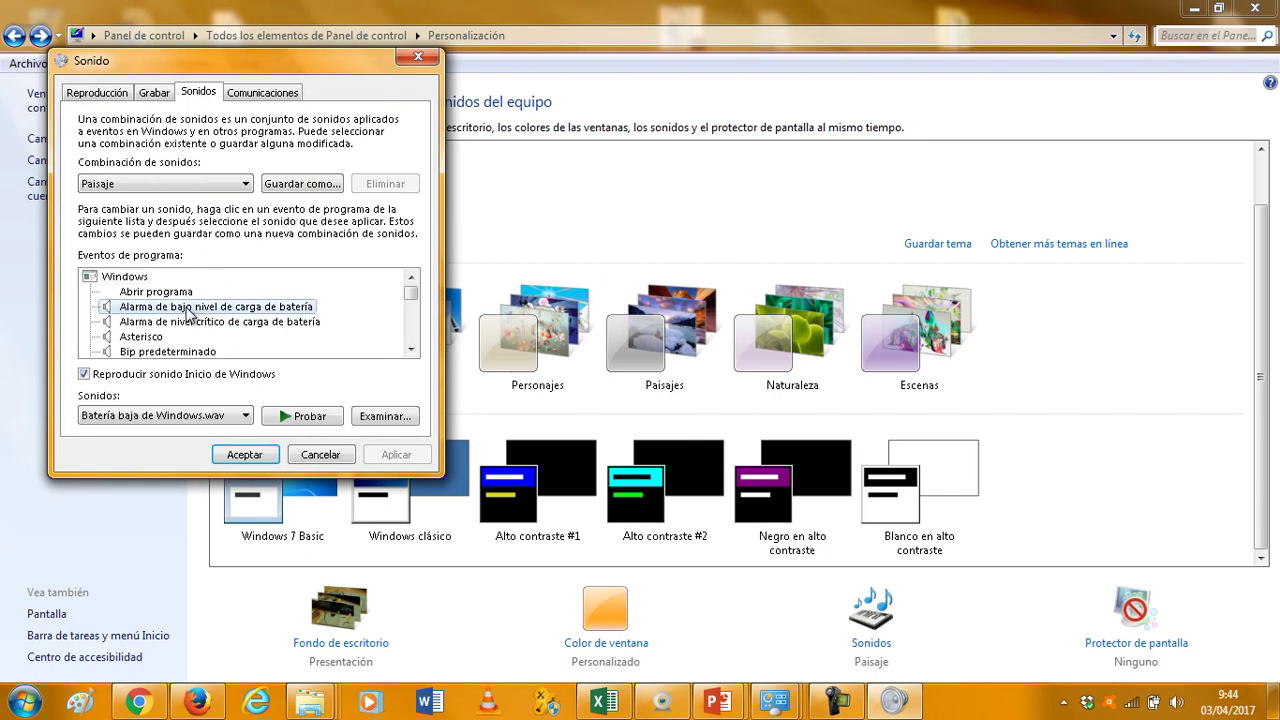
pyautogui.click(245, 184)
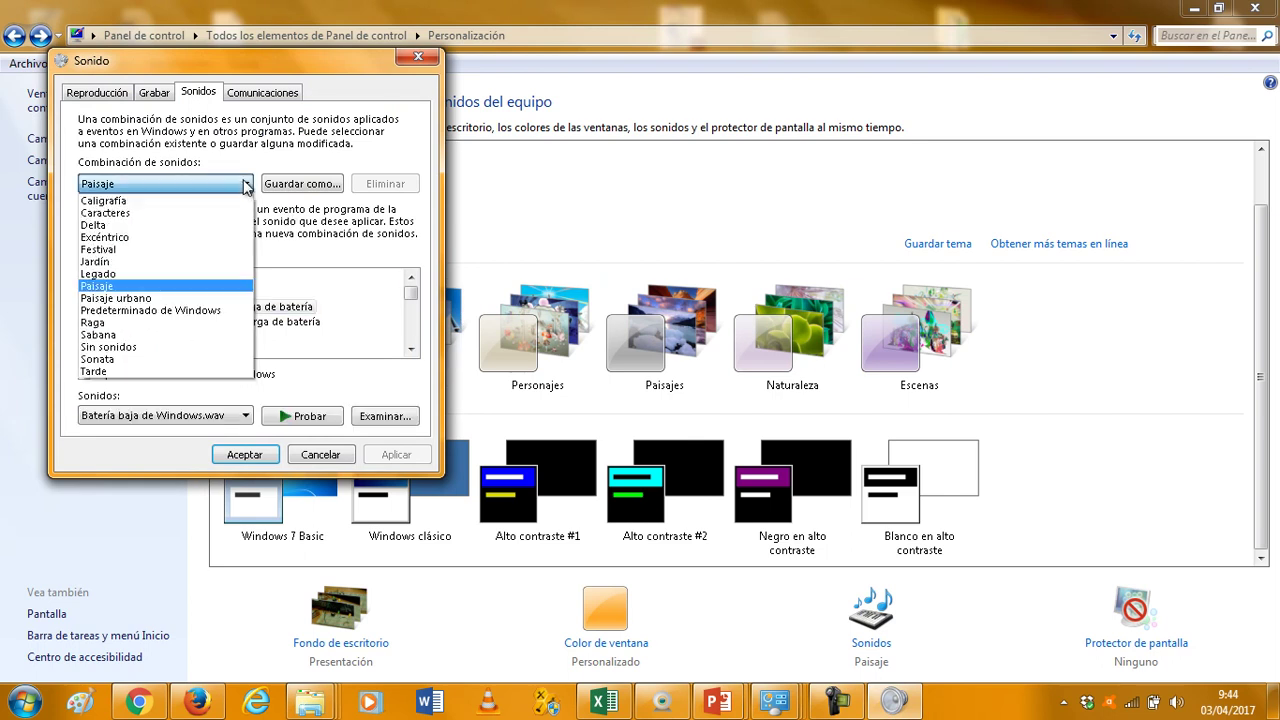
pyautogui.click(108, 359)
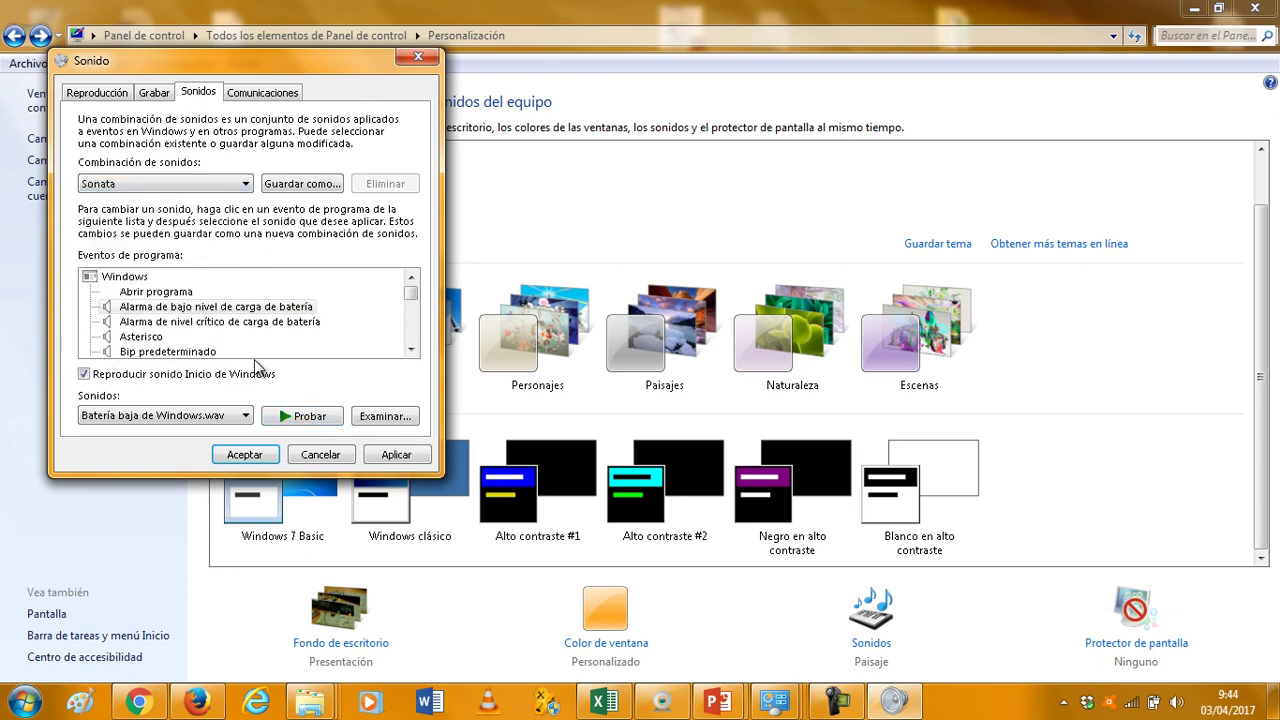
pyautogui.click(289, 417)
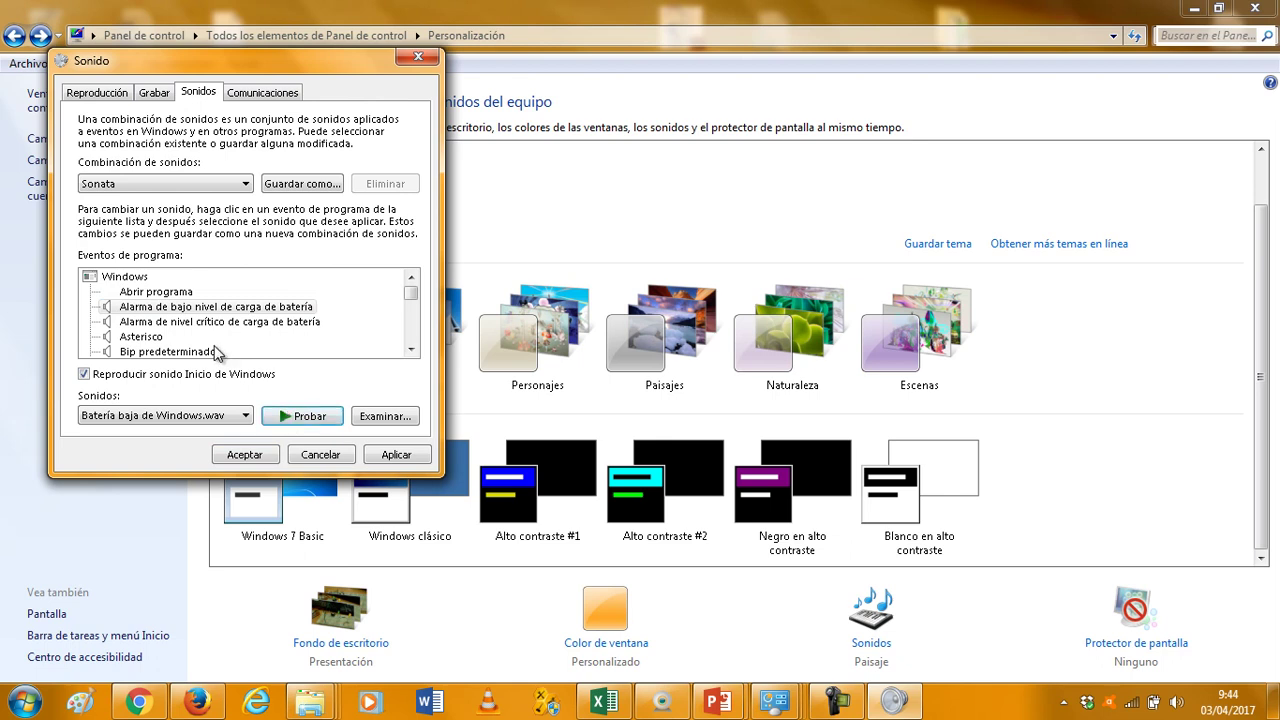
# Step: Preview the Asterisco event's sound, look through the Sonata folder for a replacement and discard the sound changes
pyautogui.click(124, 338)
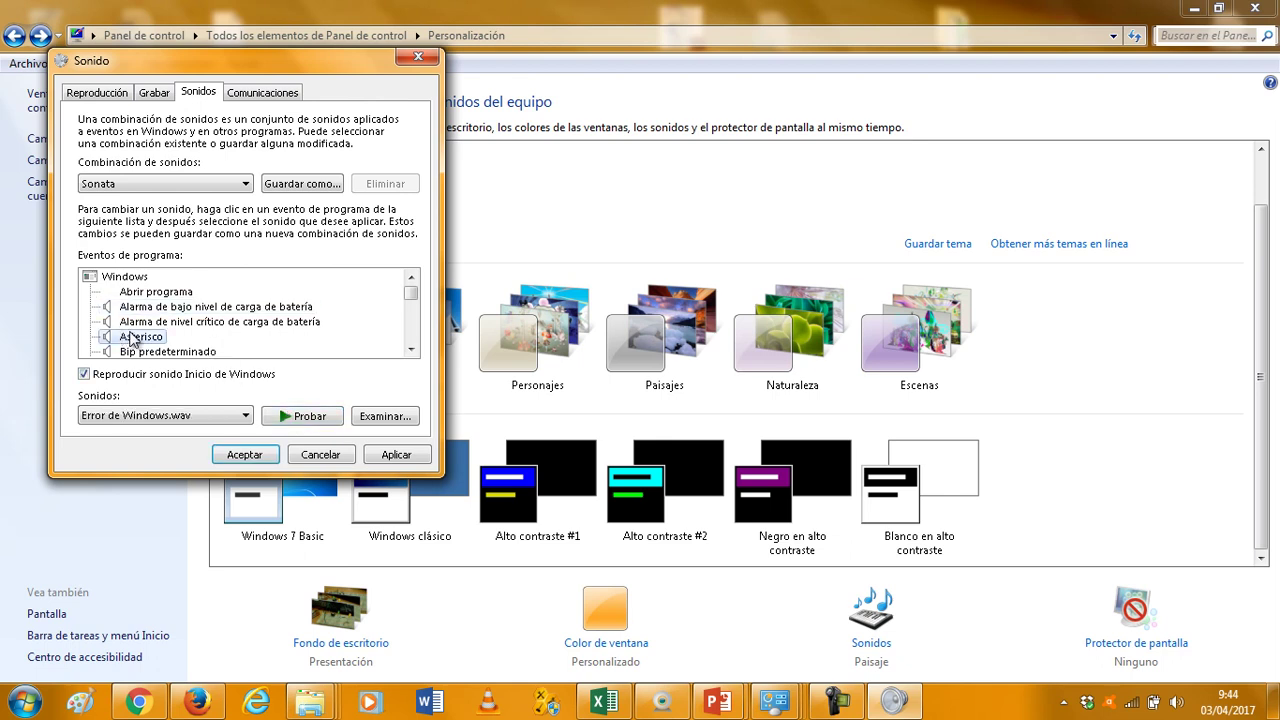
pyautogui.click(316, 418)
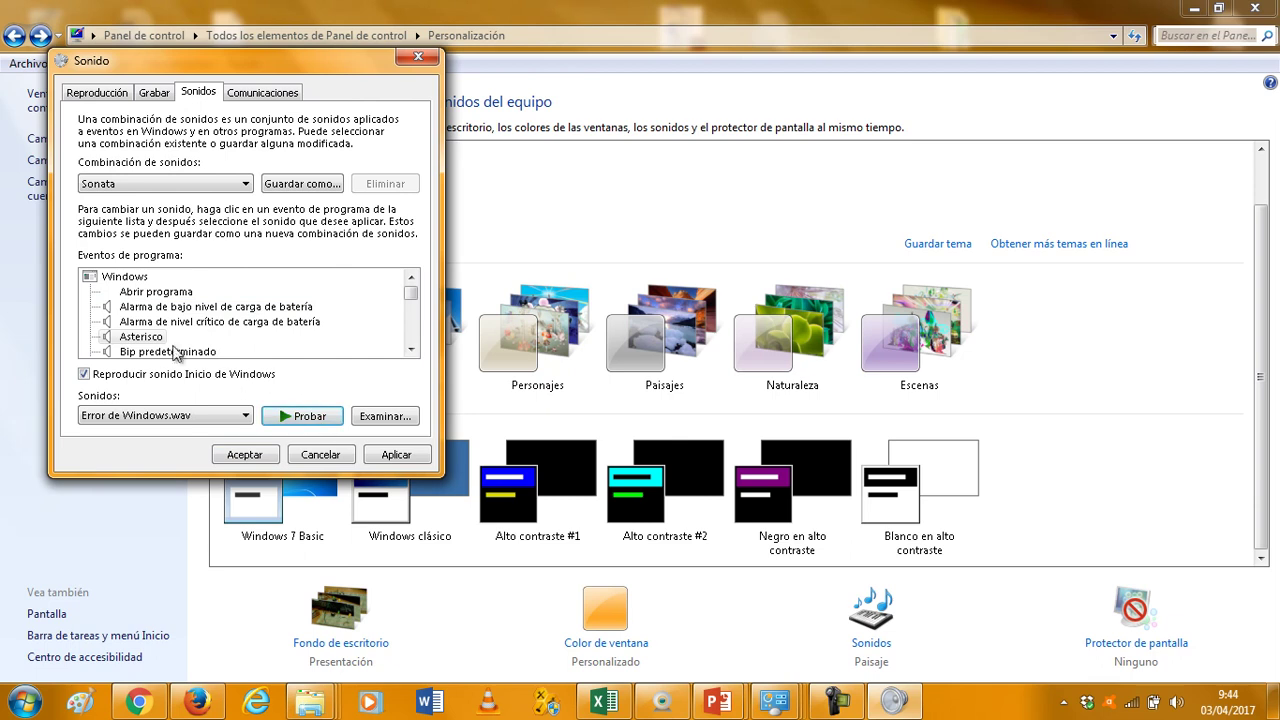
pyautogui.click(390, 425)
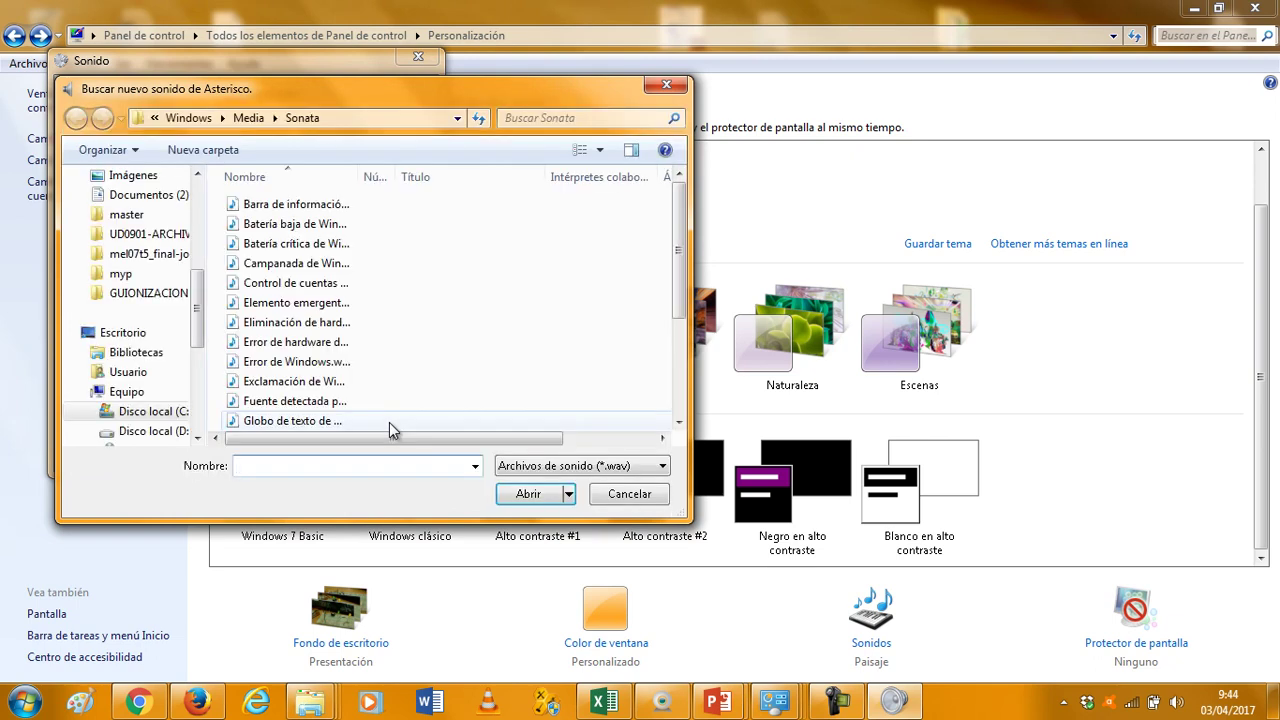
pyautogui.click(615, 496)
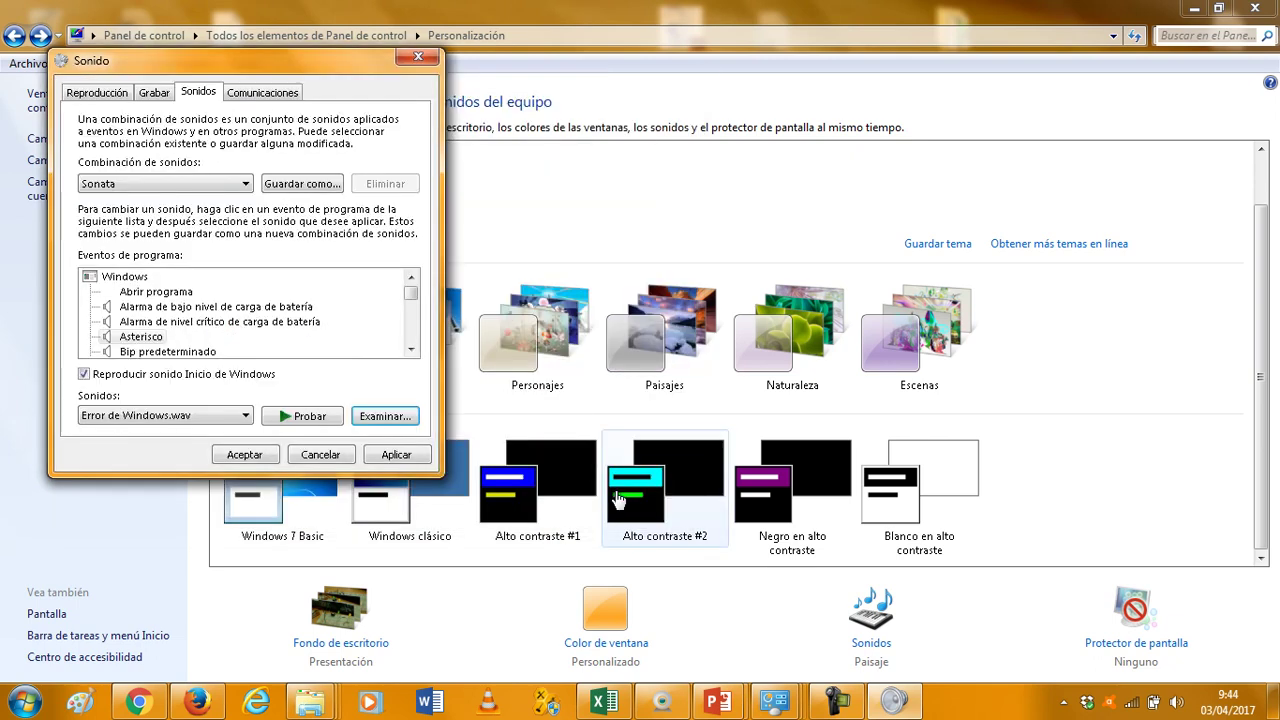
pyautogui.click(306, 455)
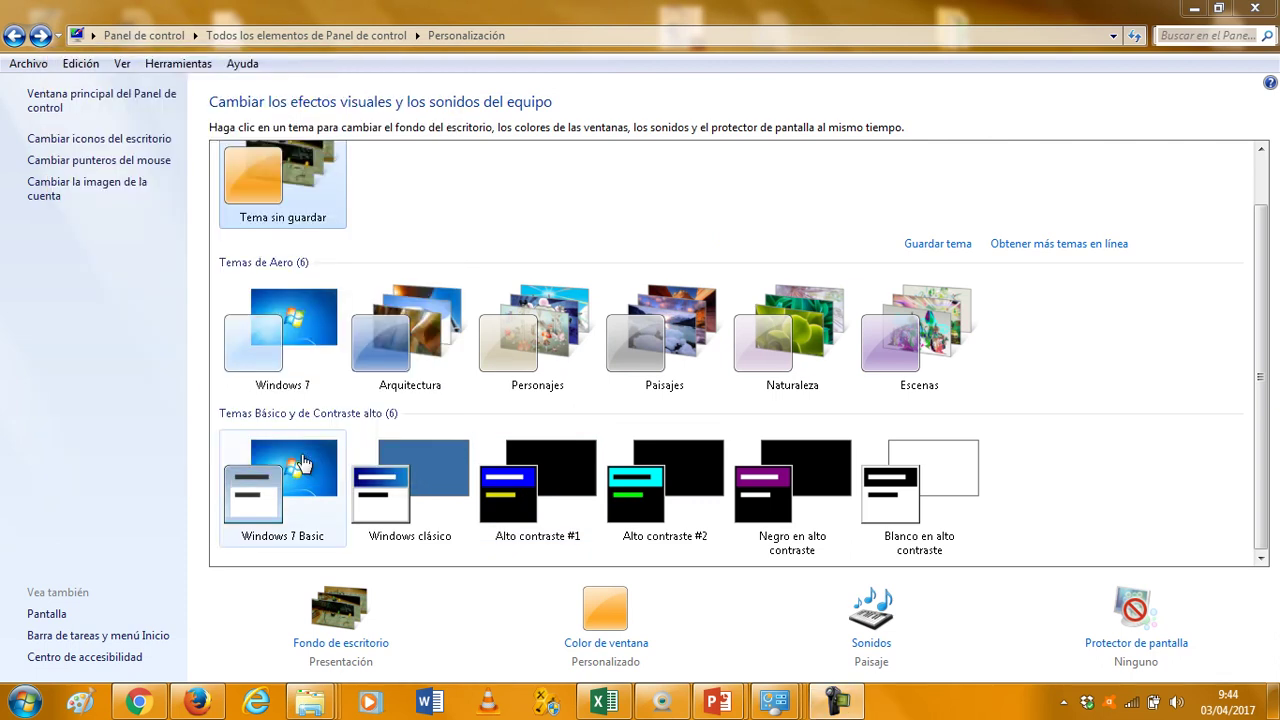
# Step: Open the screen saver settings and choose the Texto 3D screen saver
pyautogui.click(1143, 627)
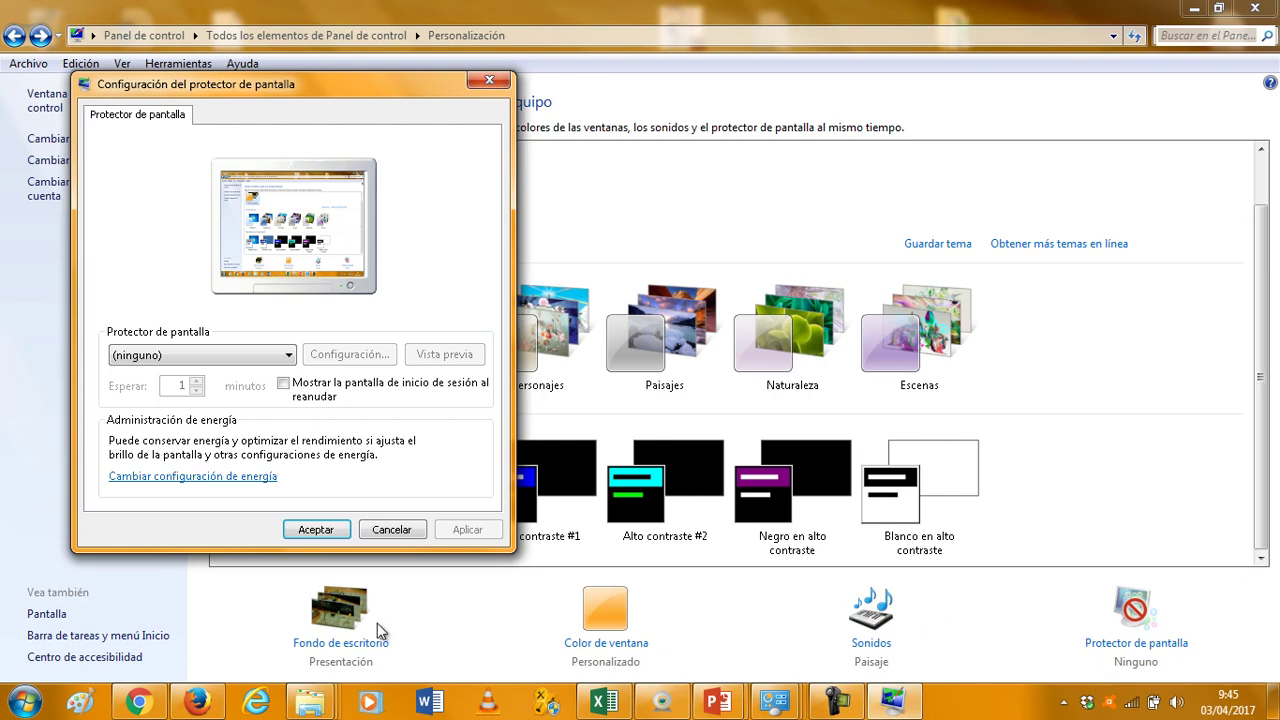
pyautogui.click(250, 357)
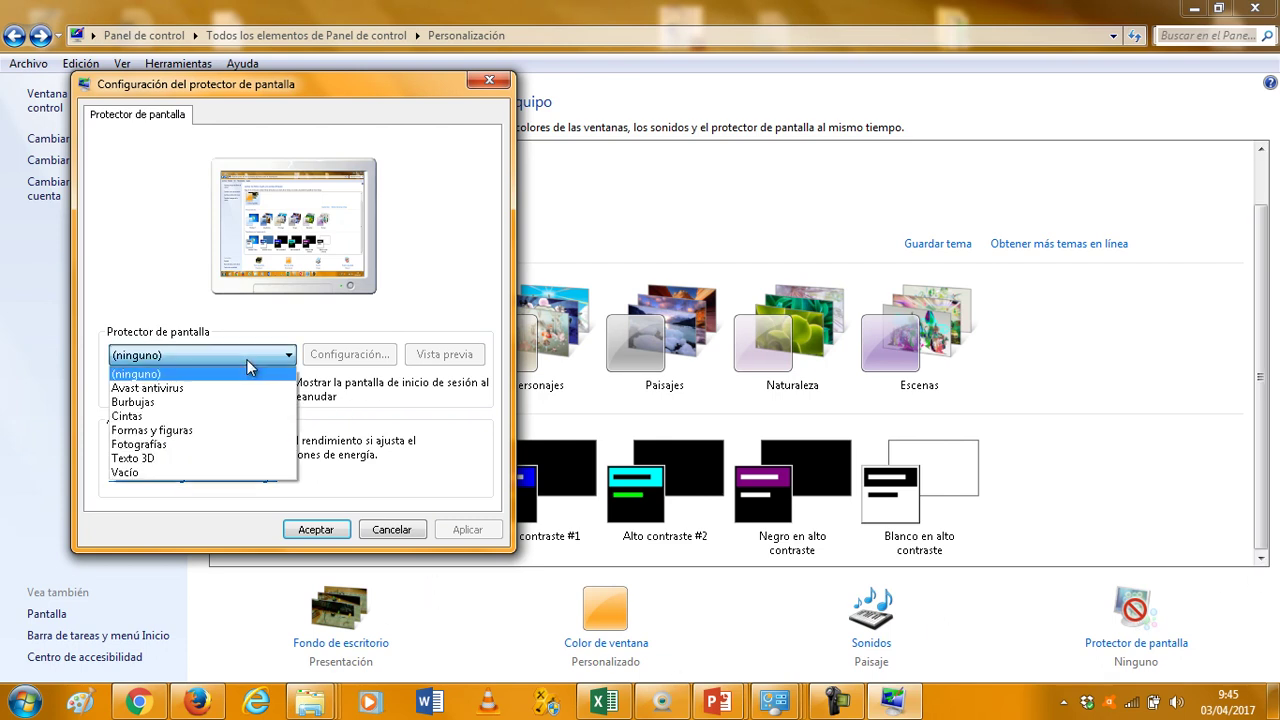
pyautogui.click(150, 458)
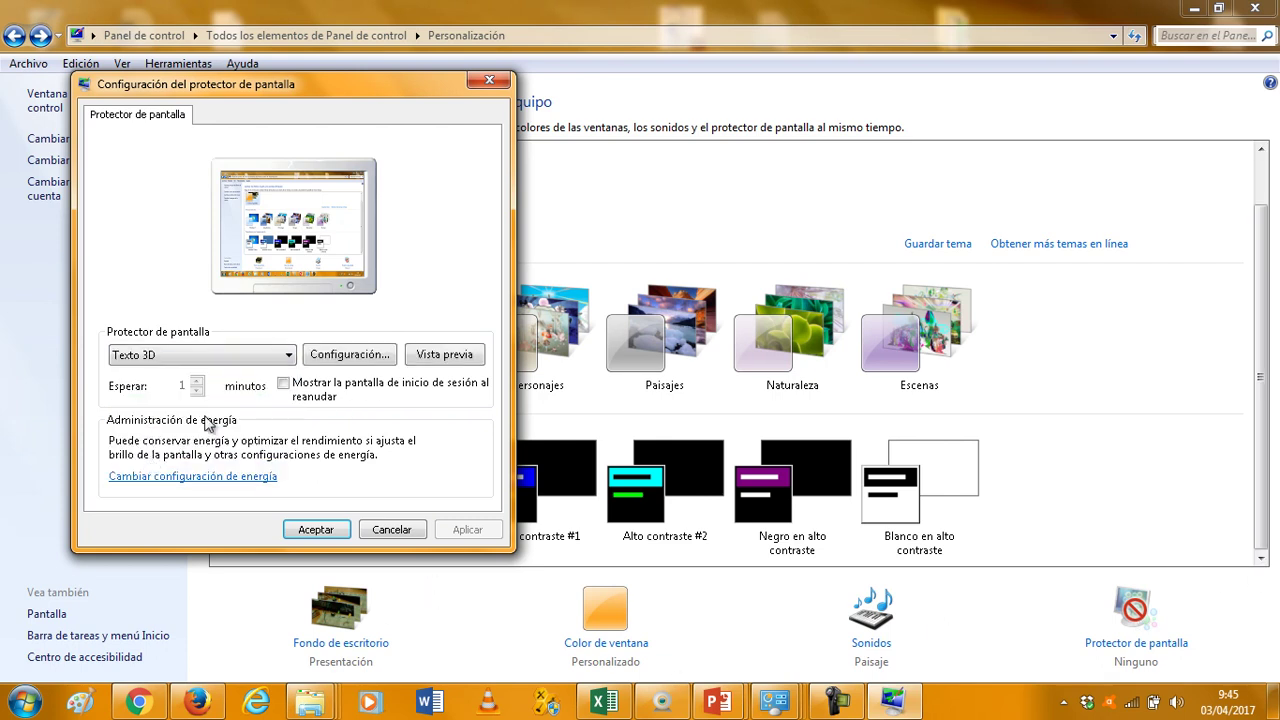
# Step: Set the 3D screen saver's custom text to "Eres muy guapo" and preview it full screen
pyautogui.click(335, 356)
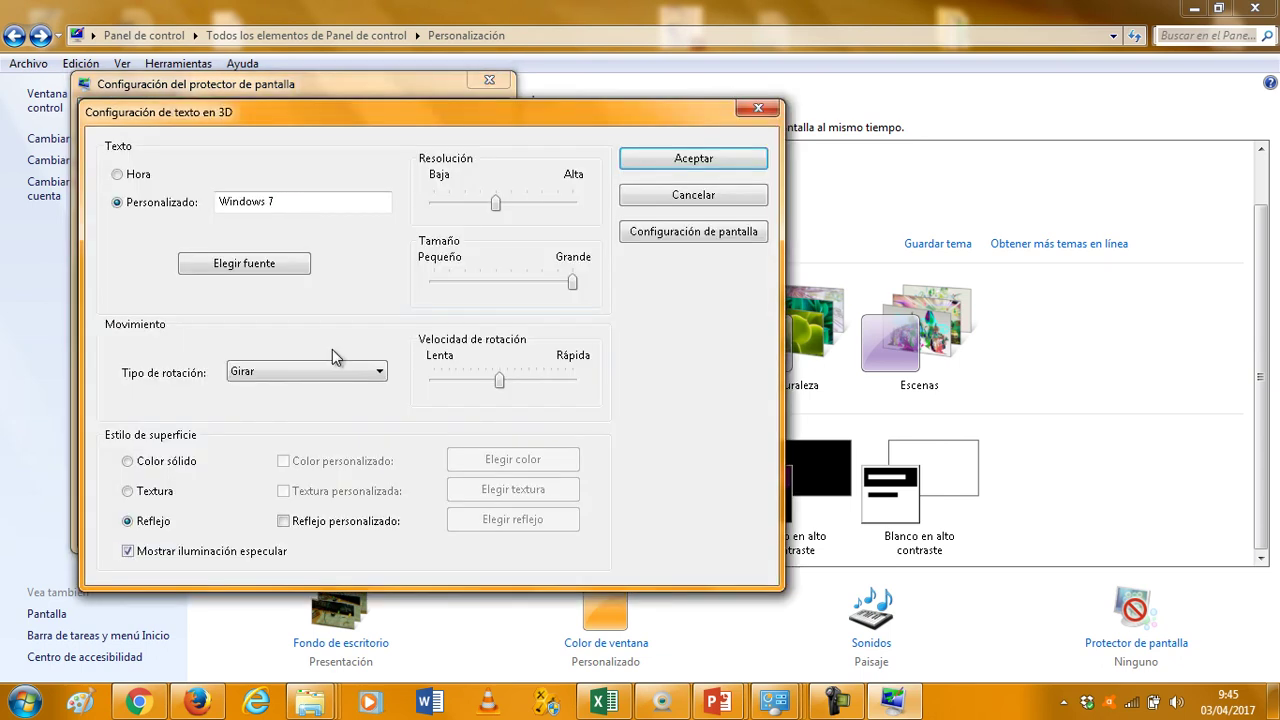
pyautogui.moveTo(309, 203); pyautogui.dragTo(4, 181)
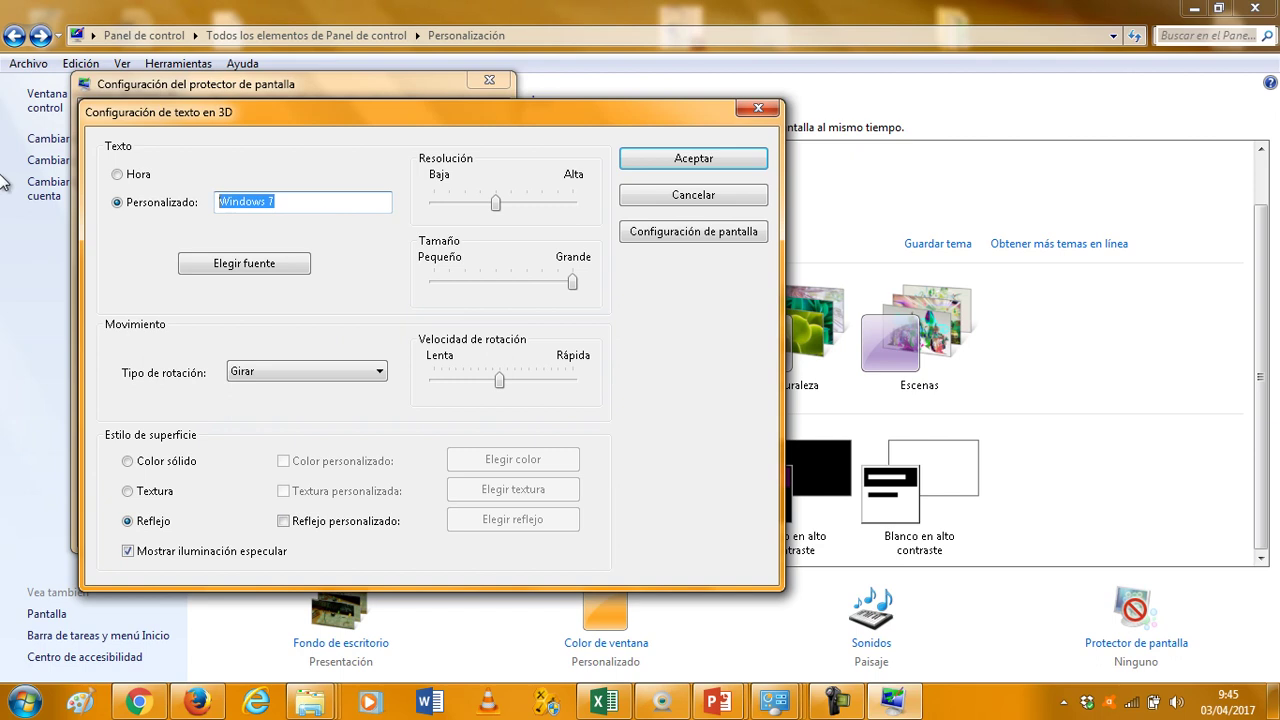
pyautogui.write('Eres muy guapo')
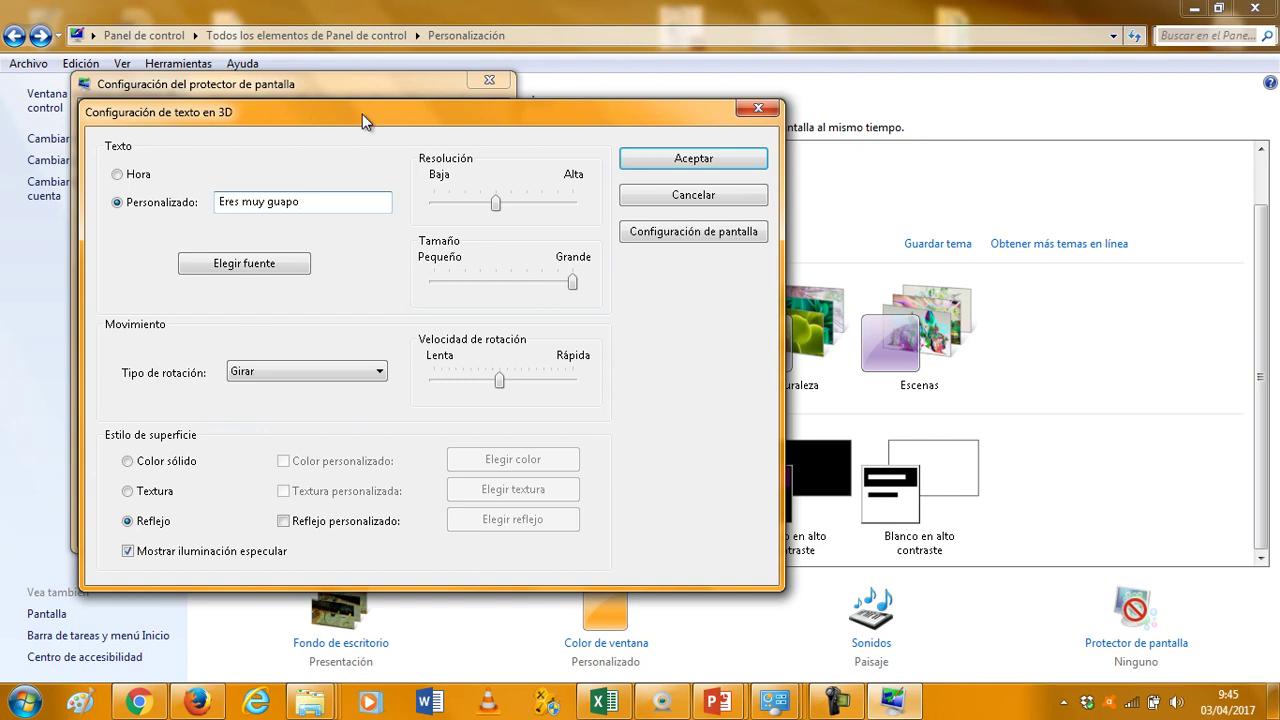
pyautogui.click(700, 166)
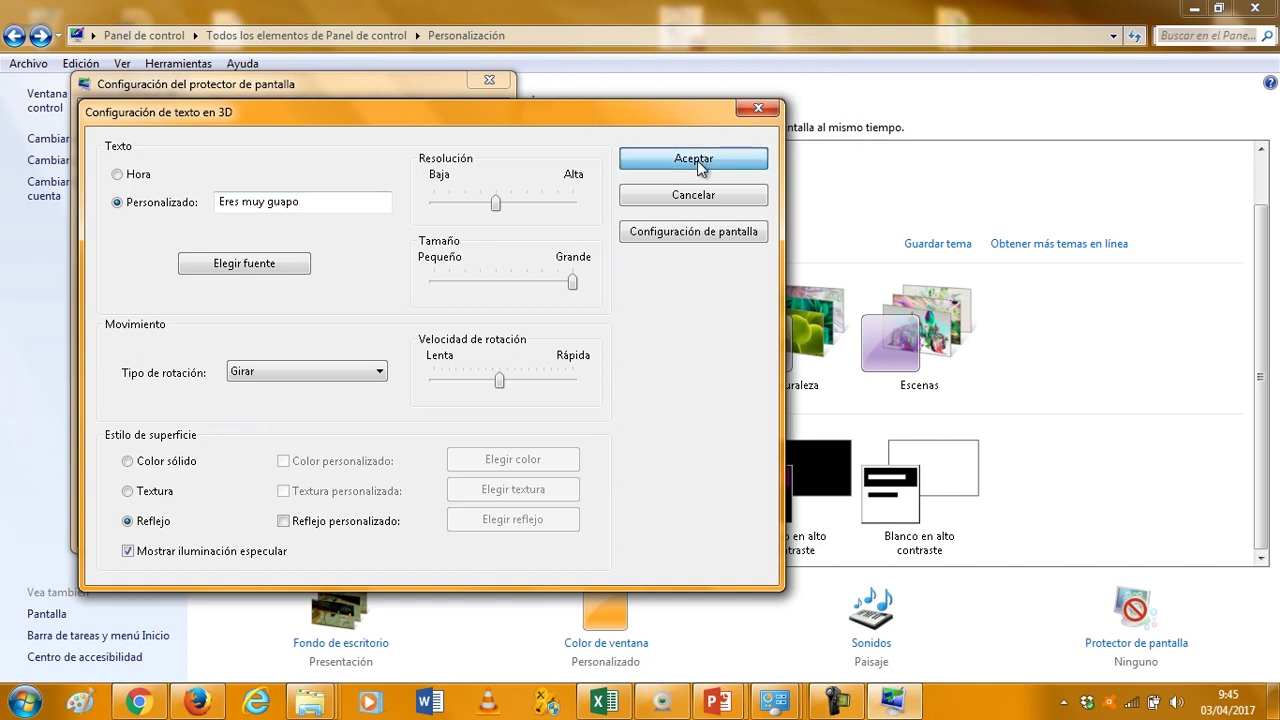
pyautogui.click(431, 352)
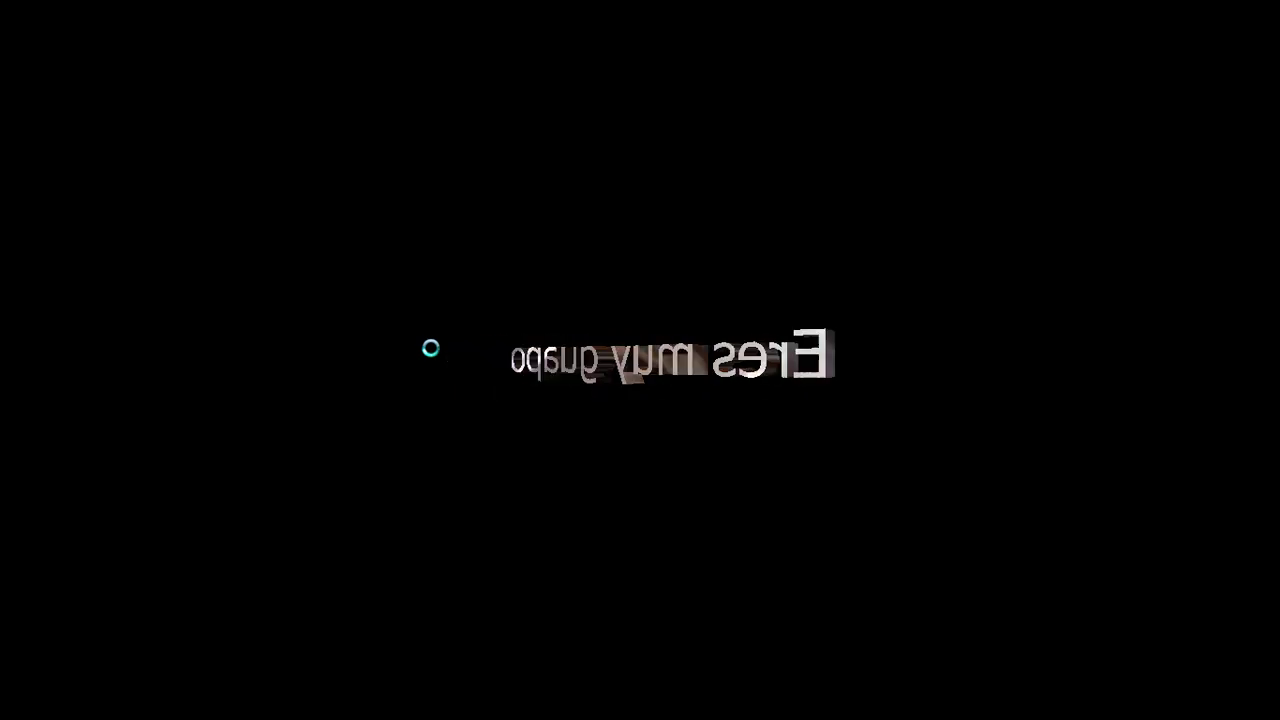
pyautogui.moveTo(435, 357)
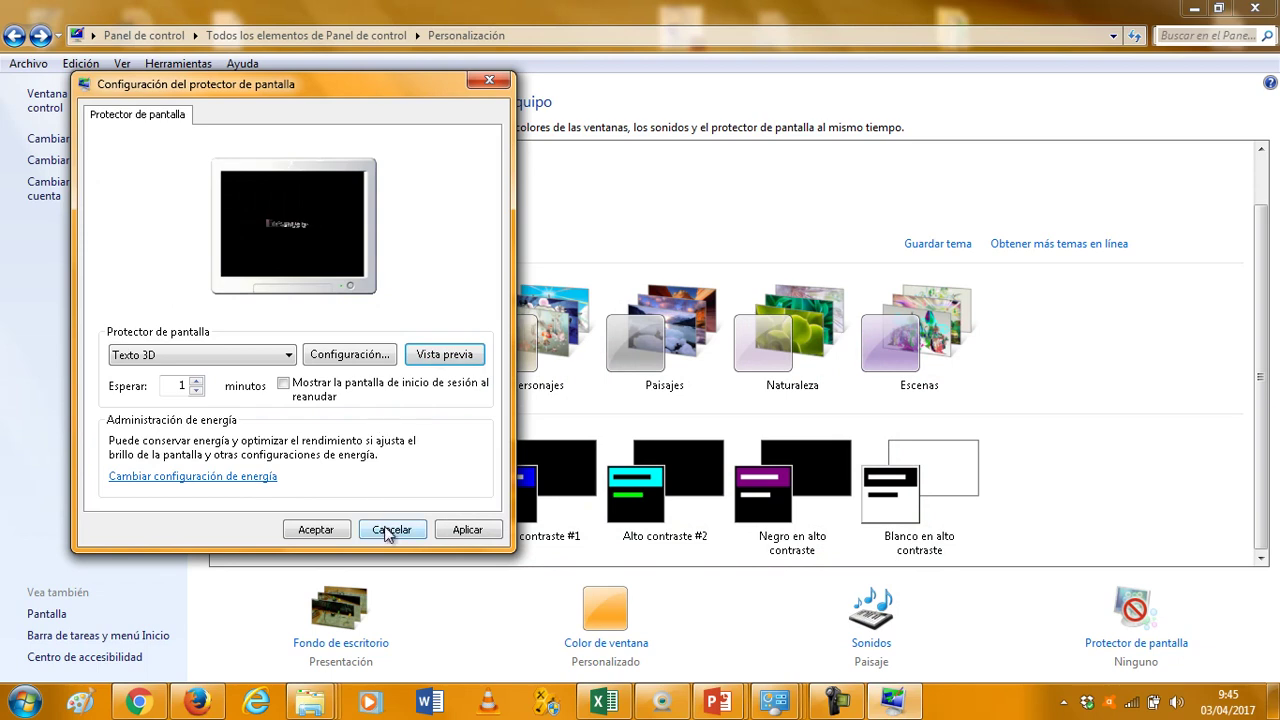
# Step: Try the Avast antivirus screen saver with a preview, and discard the screen saver changes
pyautogui.click(223, 358)
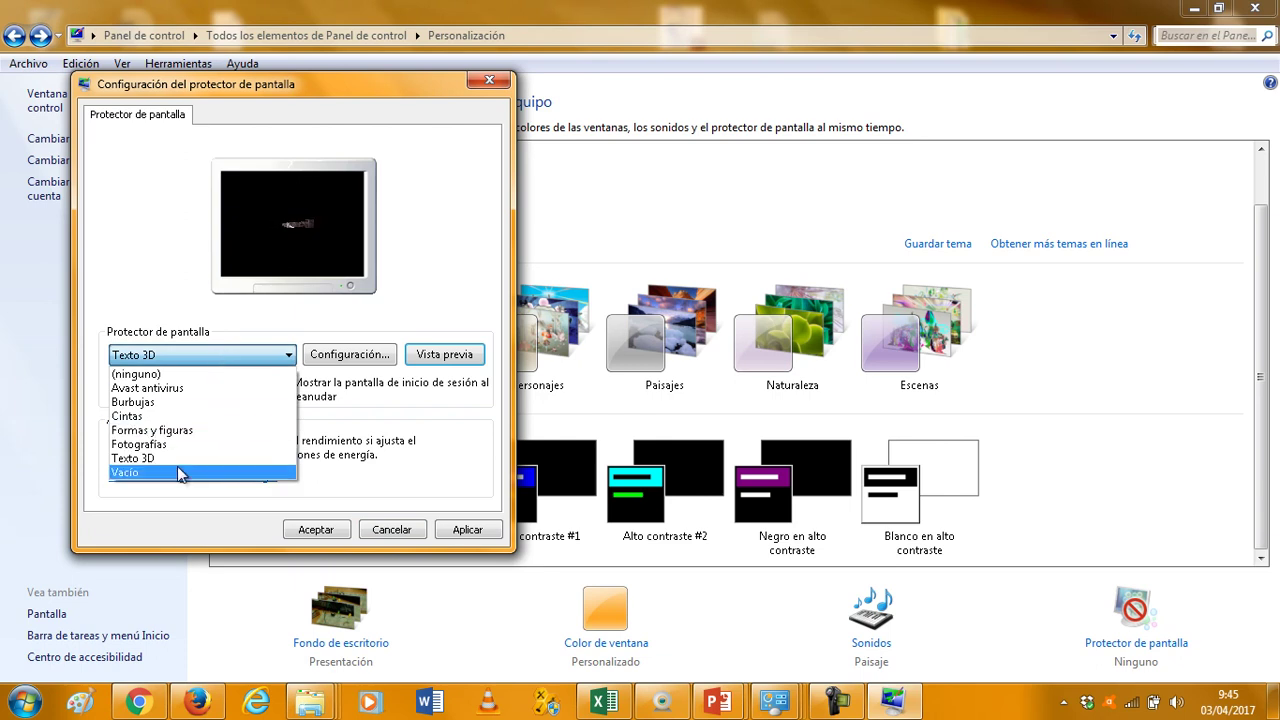
pyautogui.click(176, 389)
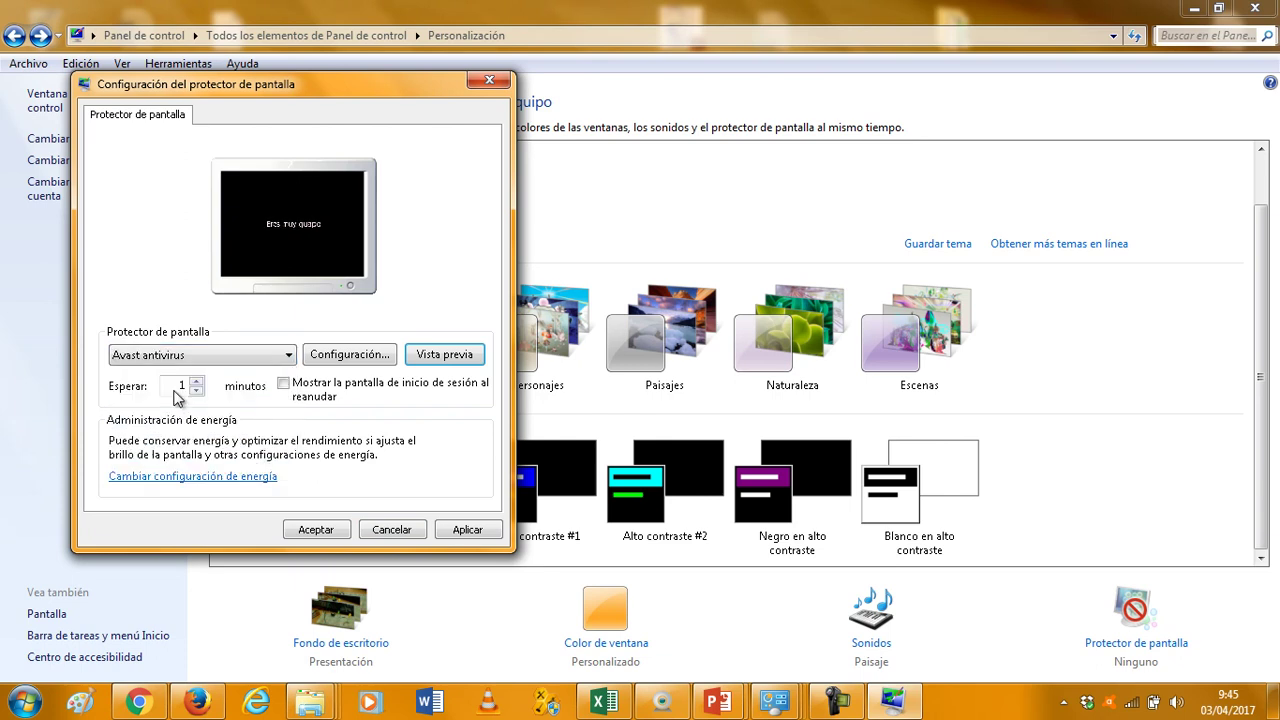
pyautogui.click(445, 353)
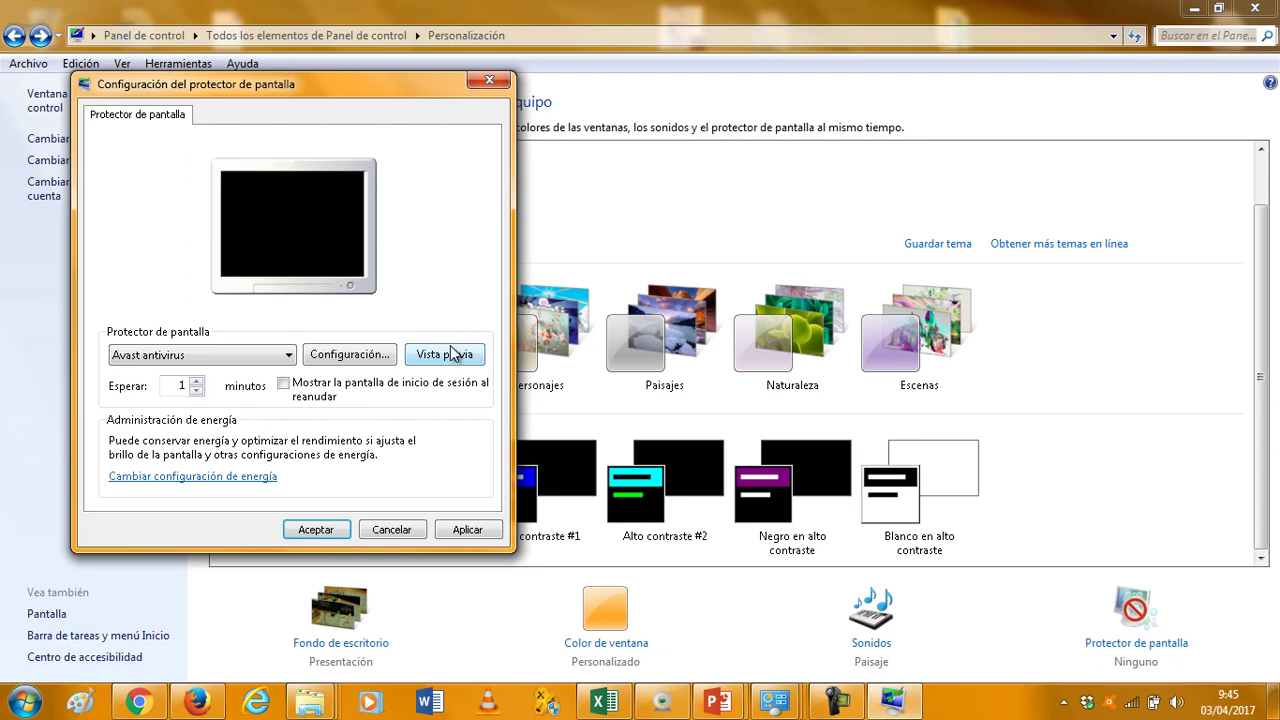
pyautogui.click(454, 356)
pyautogui.click(453, 357)
pyautogui.click(368, 360)
pyautogui.click(391, 530)
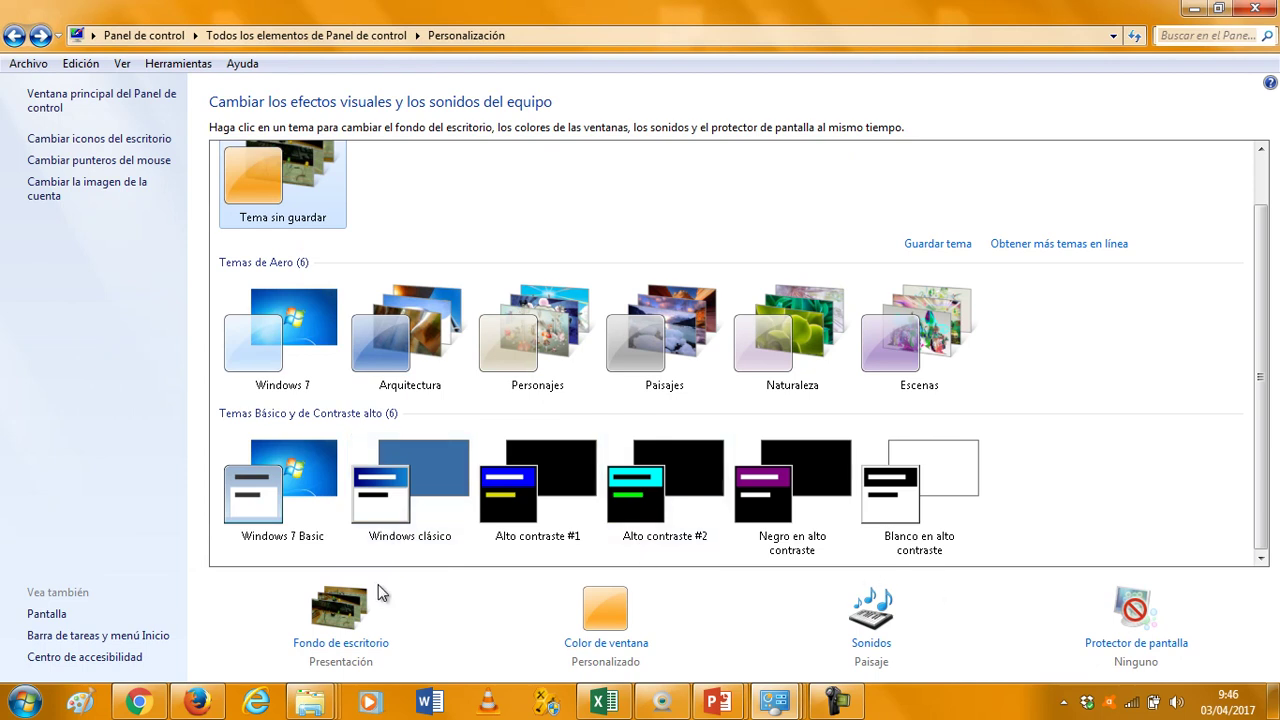
# Step: Open the desktop icon settings and enable the Equipo and Archivos del usuario desktop icons
pyautogui.click(103, 138)
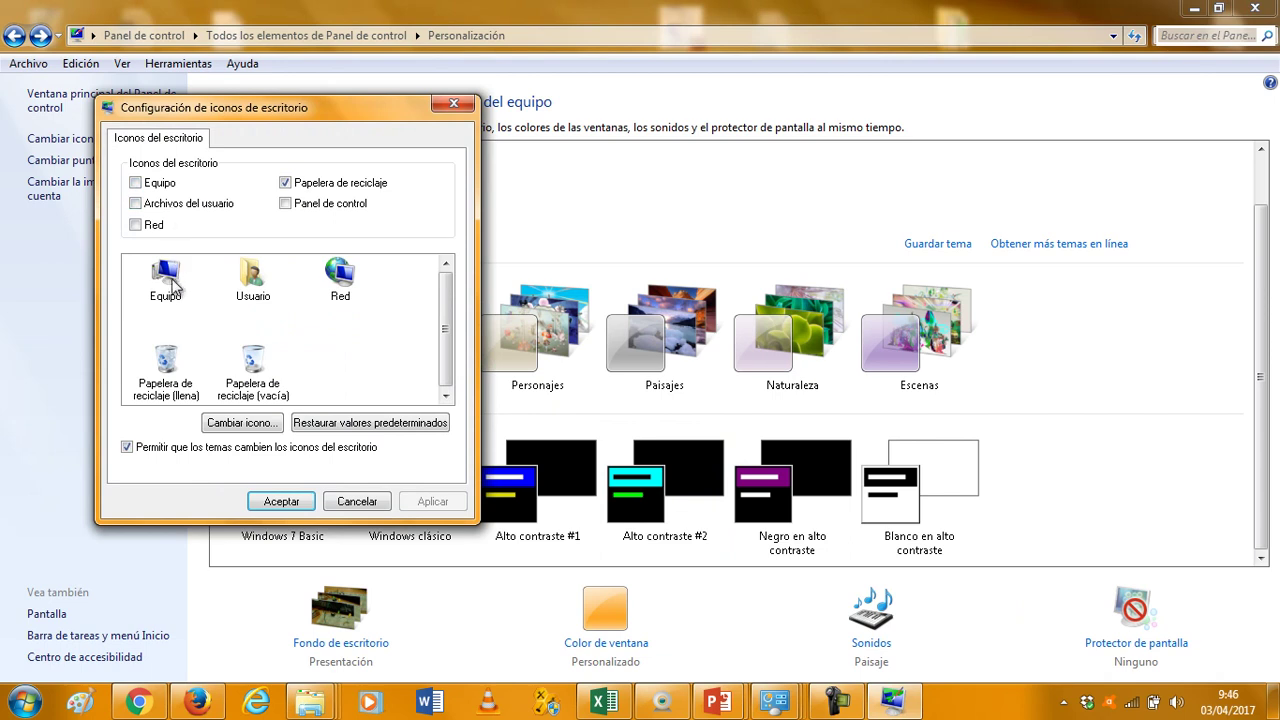
pyautogui.click(160, 185)
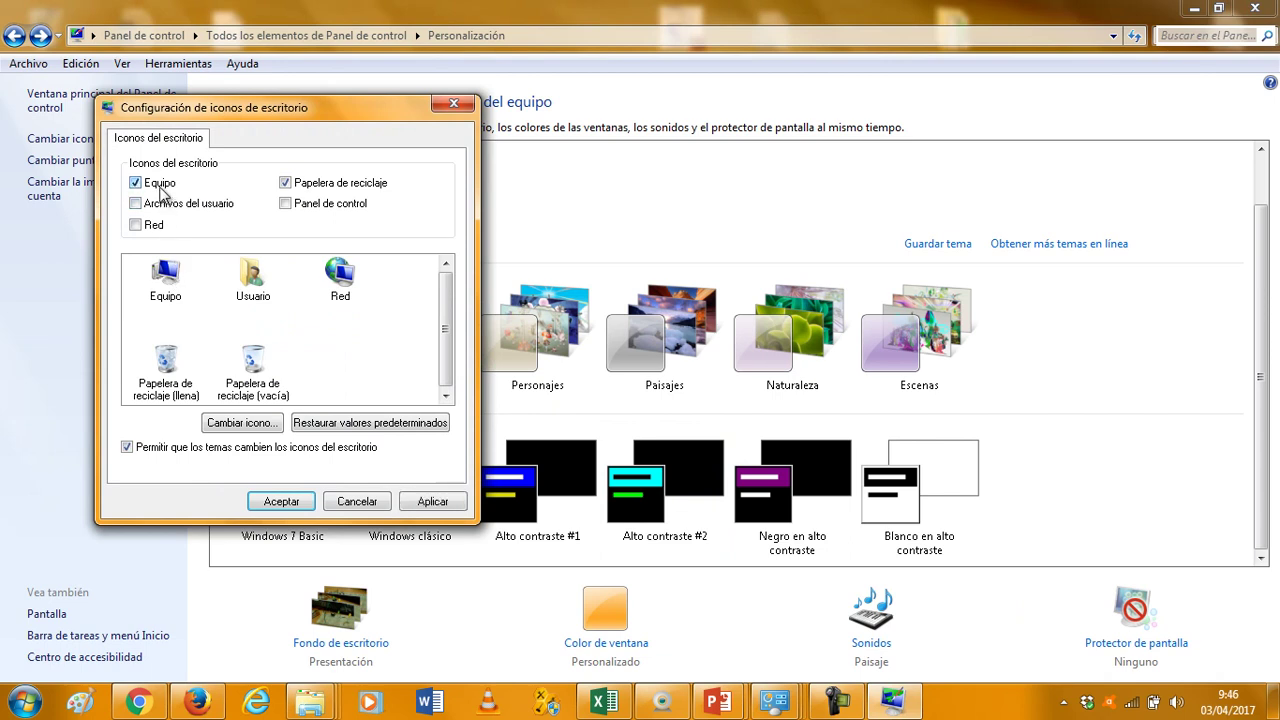
pyautogui.click(135, 204)
# Step: Open the icon picker for the Equipo desktop icon and browse the available icons
pyautogui.click(165, 292)
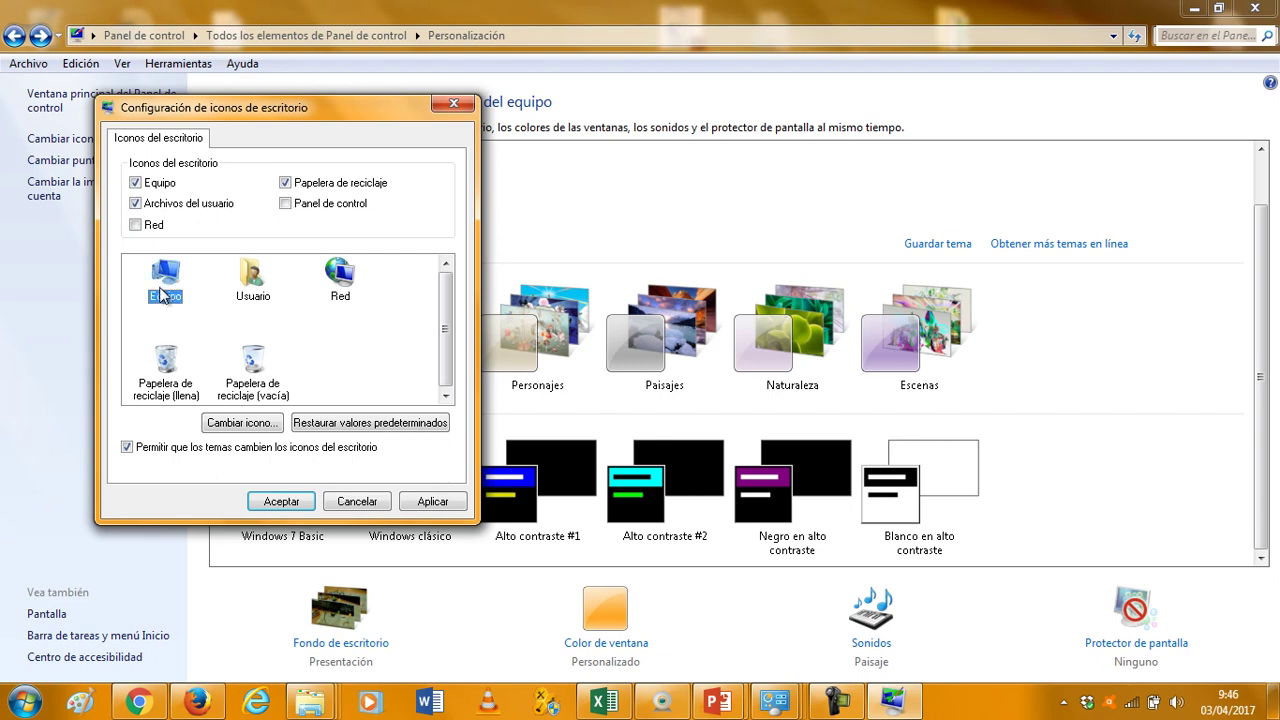
pyautogui.click(243, 423)
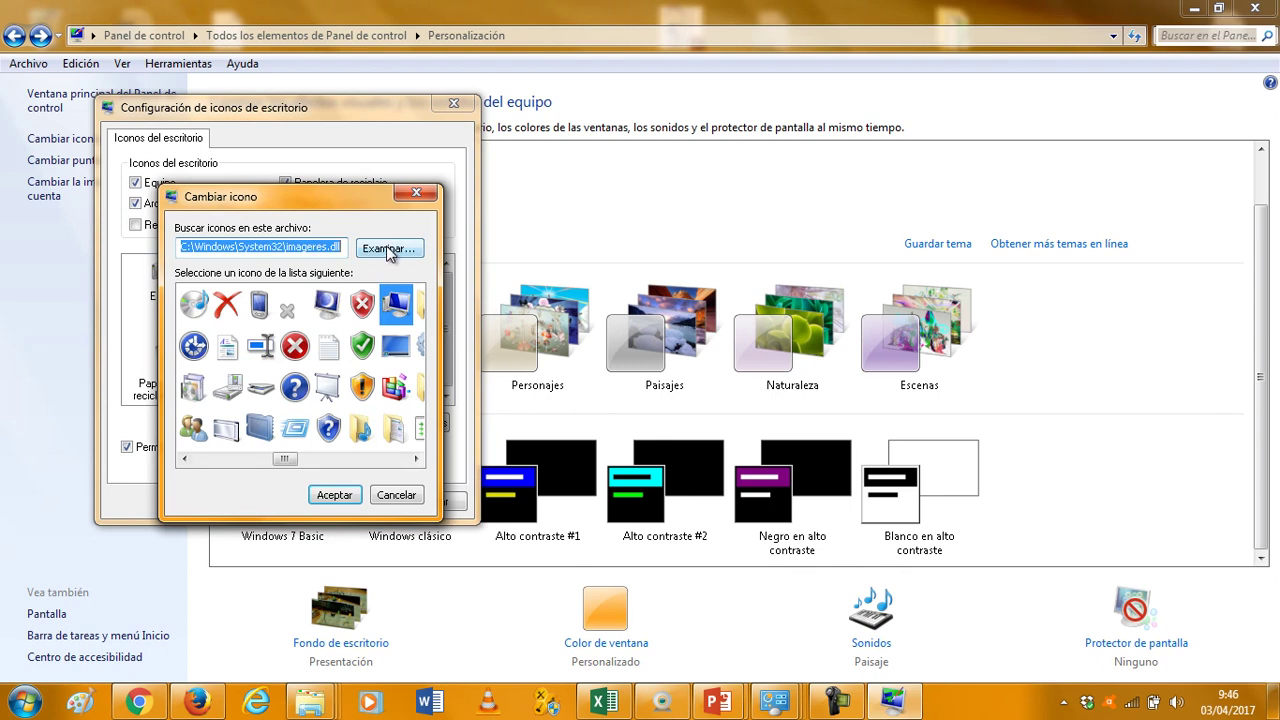
pyautogui.click(307, 460)
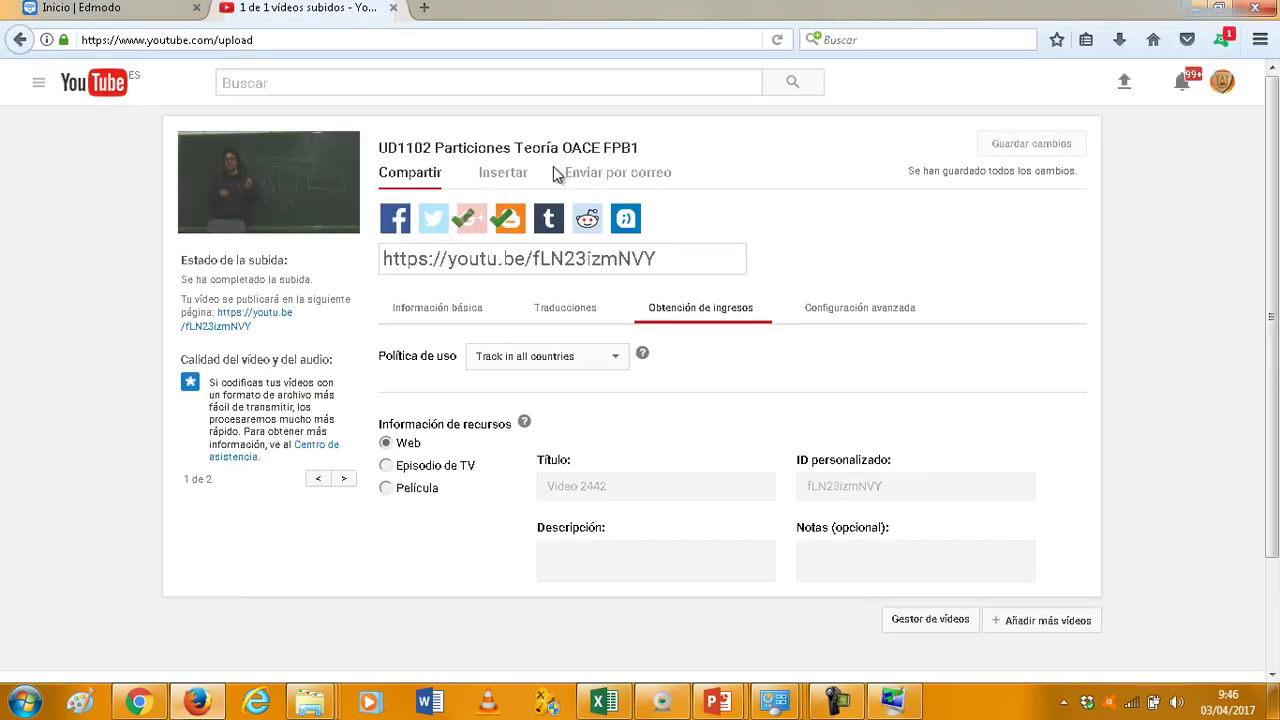
# Step: Search the web for "iconos de star wars" in a new Firefox tab, view the image results and return to the results list
pyautogui.click(424, 8)
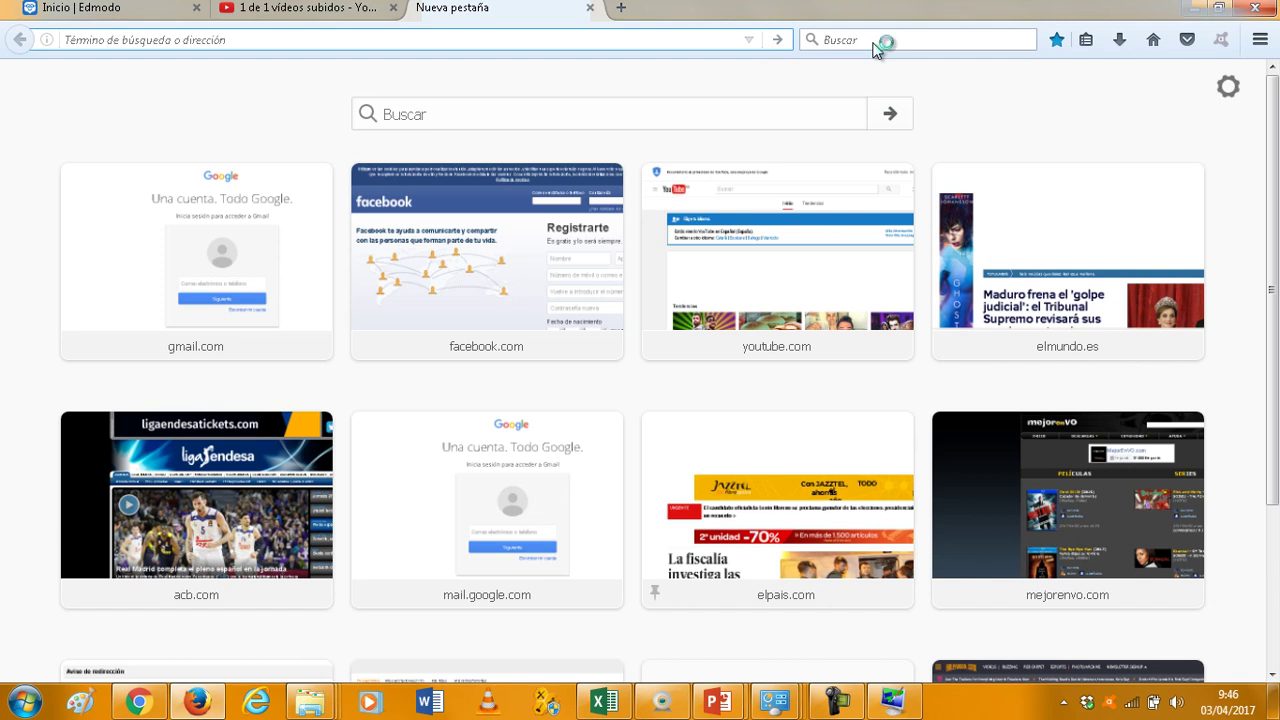
pyautogui.click(877, 40)
pyautogui.write('iconos de star wars')
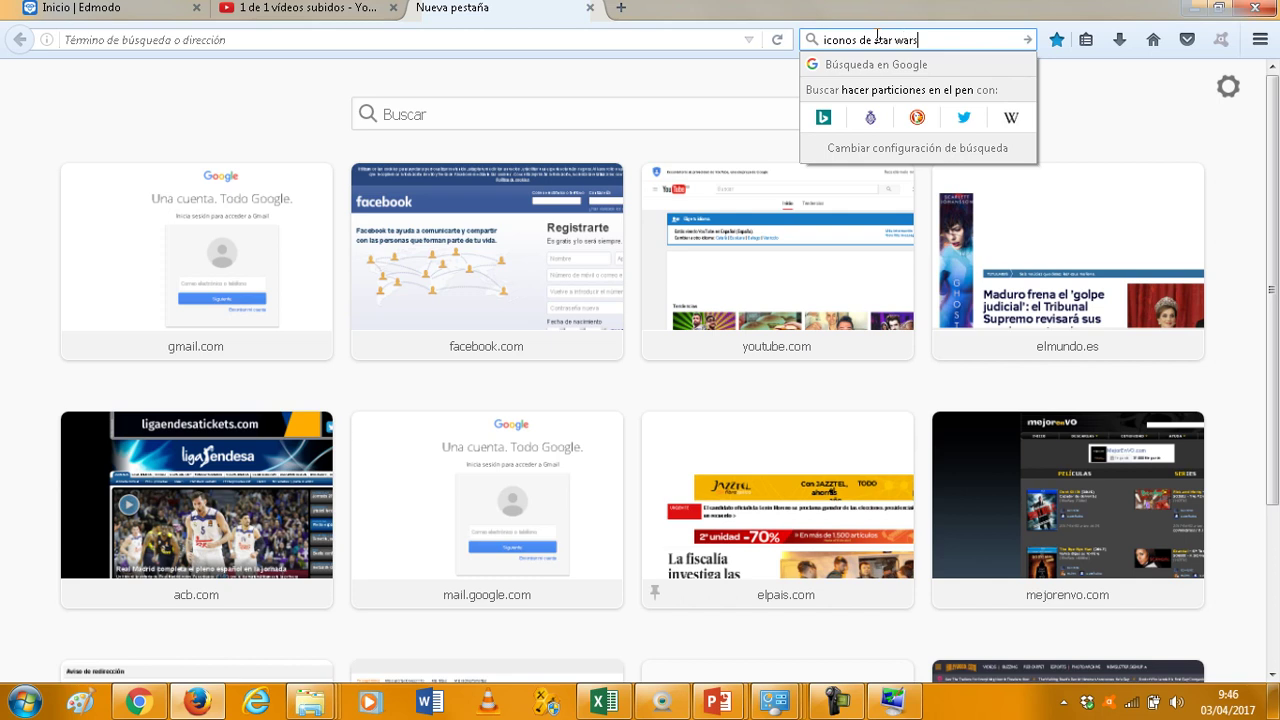
pyautogui.press('Return')
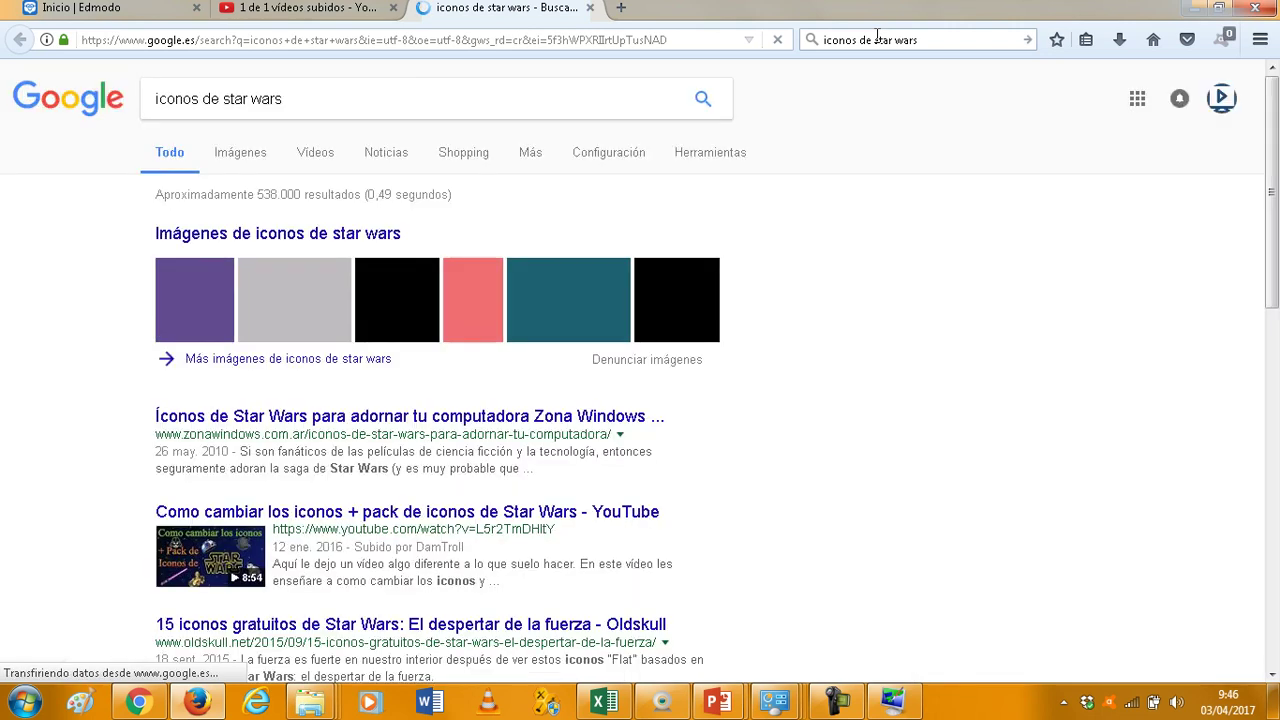
pyautogui.click(296, 236)
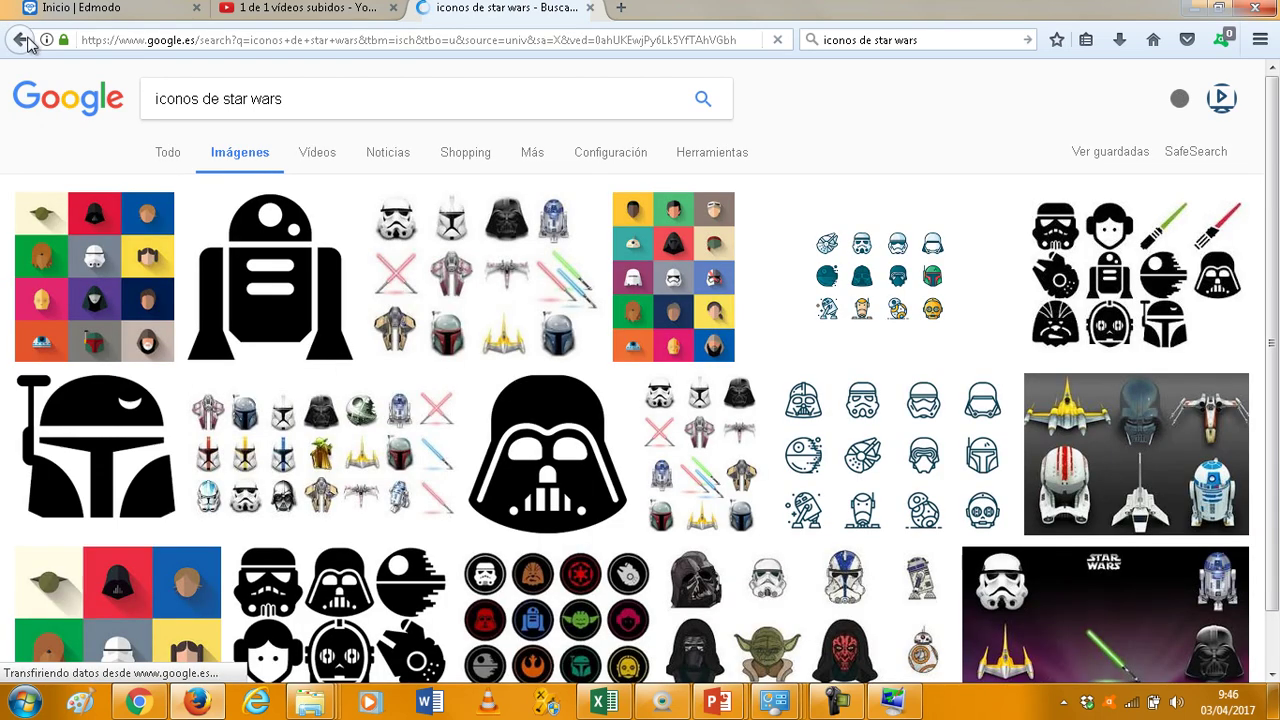
pyautogui.click(20, 39)
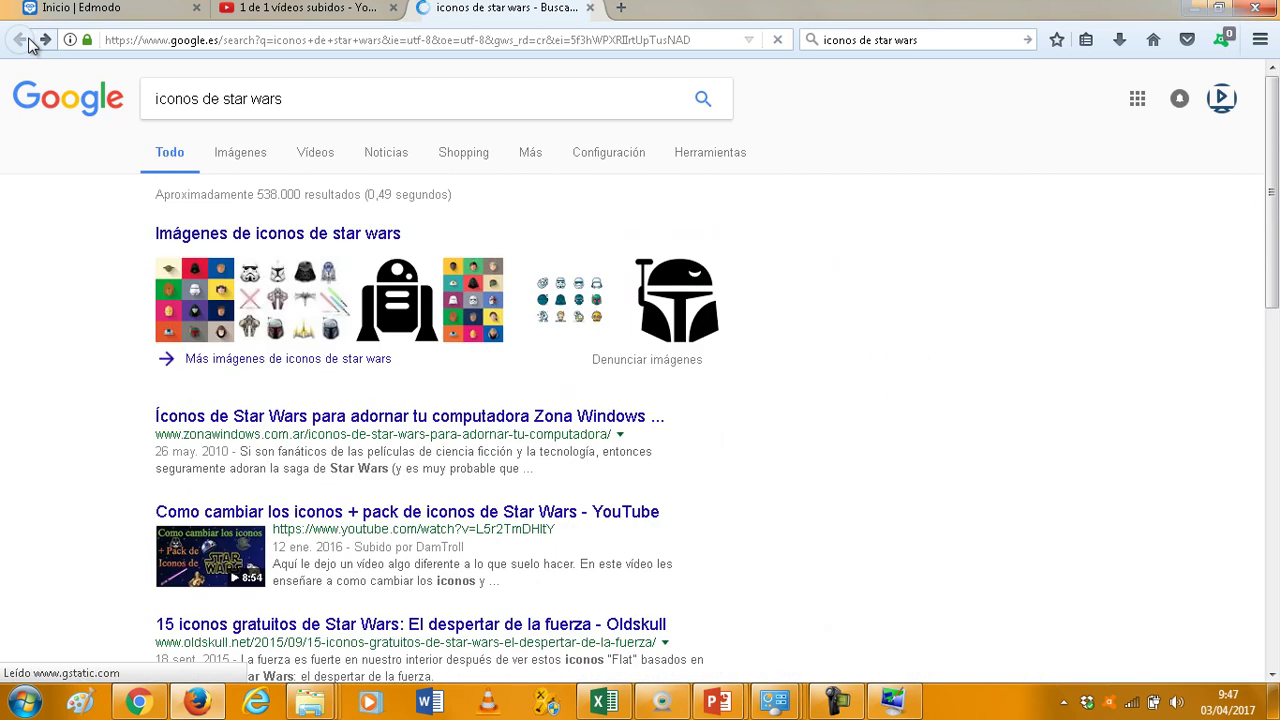
# Step: Open the Zona Windows article on Star Wars icons and follow its "Descargar íconos de Star Wars" link
pyautogui.click(288, 422)
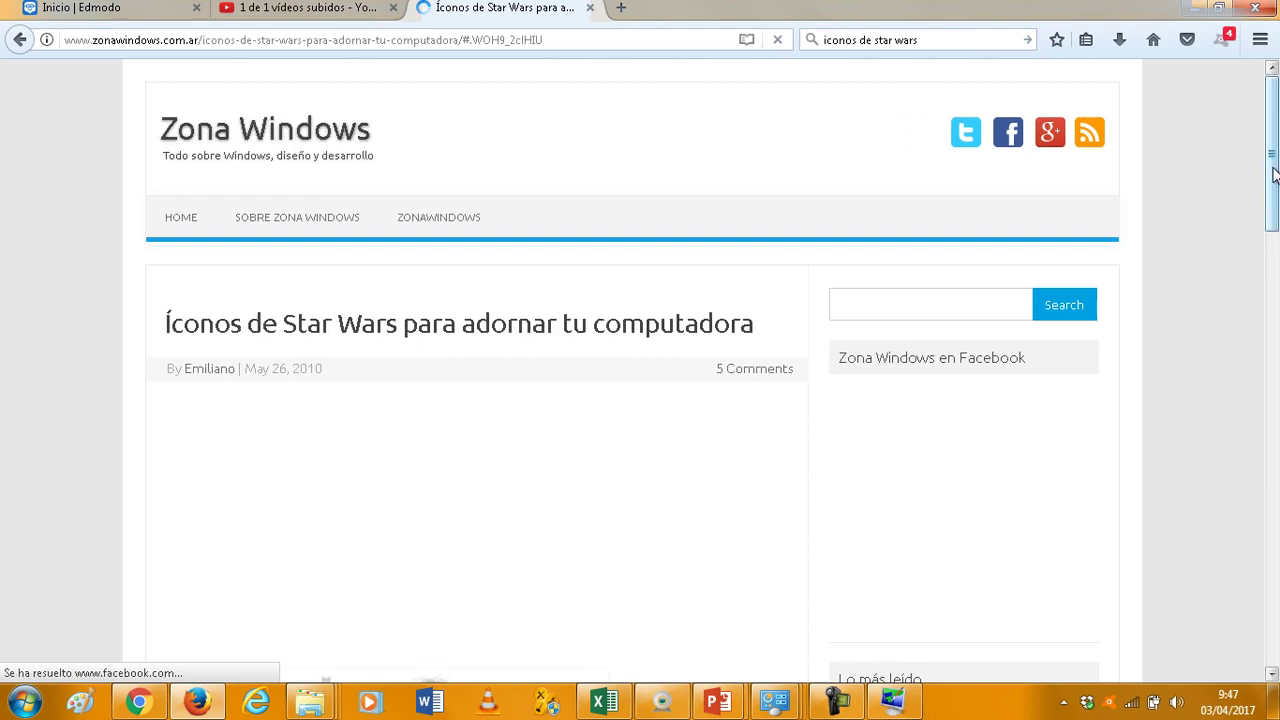
pyautogui.moveTo(1274, 175); pyautogui.dragTo(1277, 374)
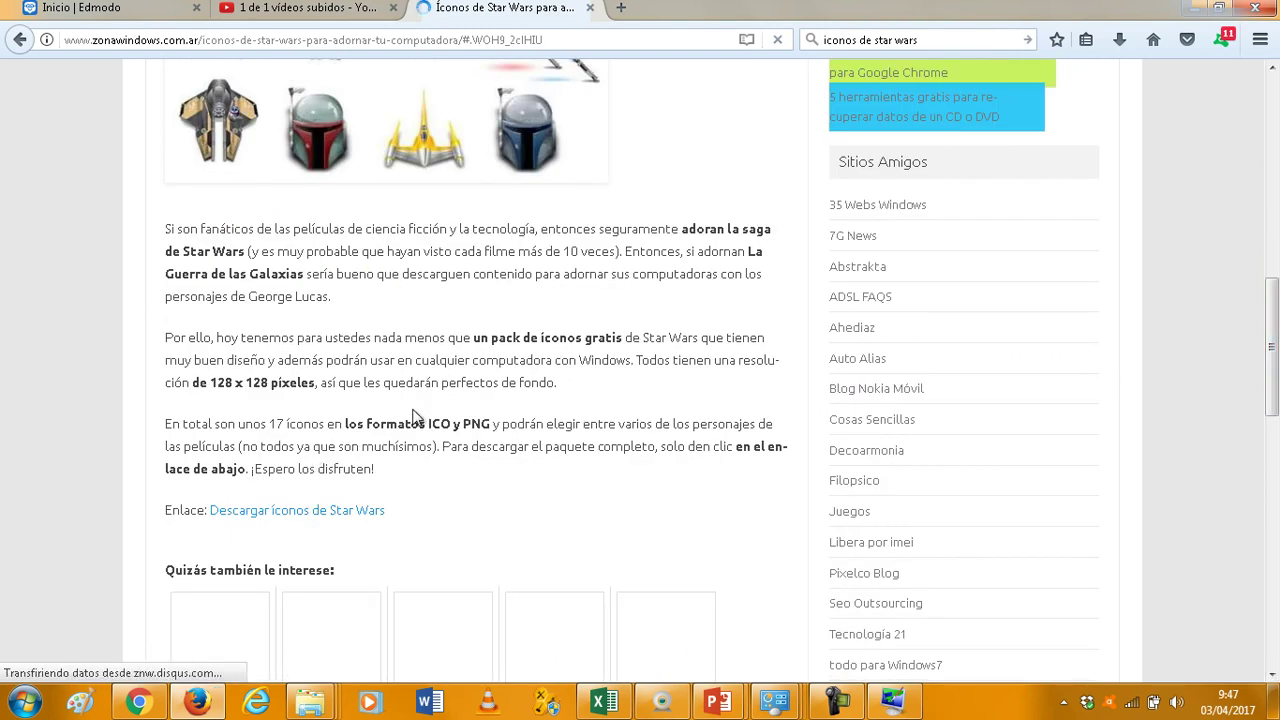
pyautogui.click(323, 512)
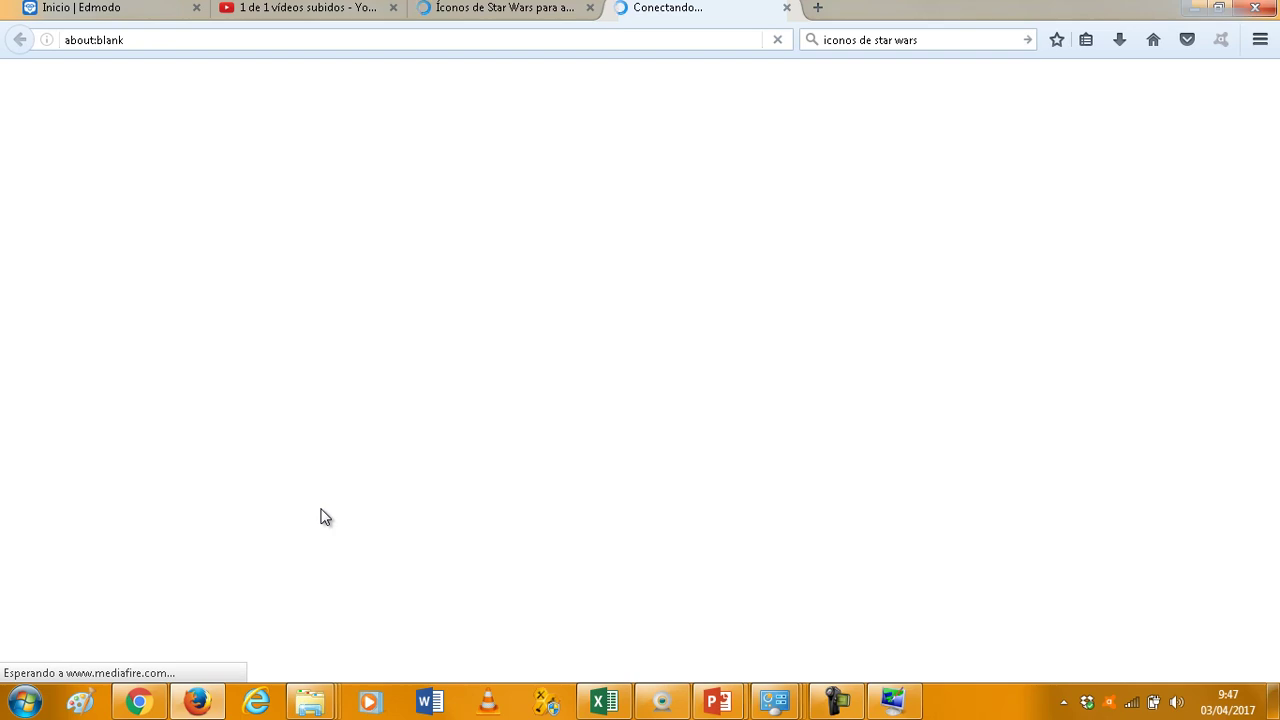
# Step: Return the article's tab to the Google results and check the starwars download page in between
pyautogui.click(519, 8)
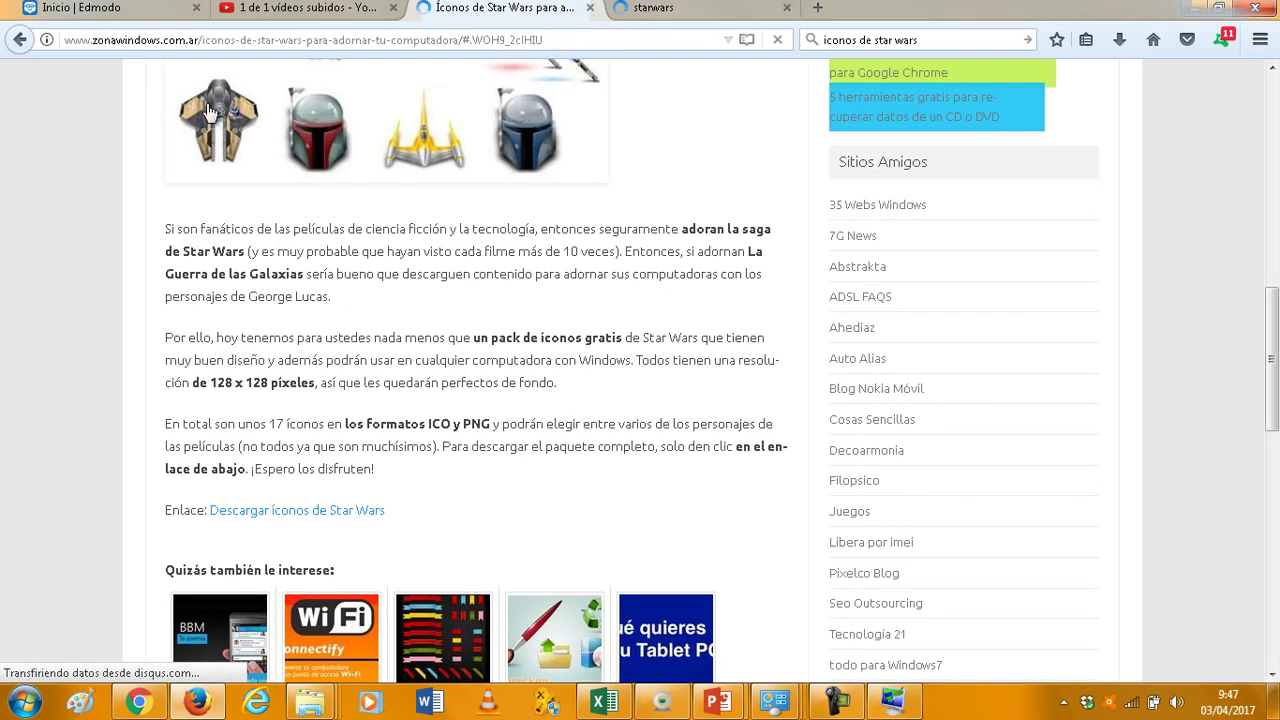
pyautogui.click(22, 42)
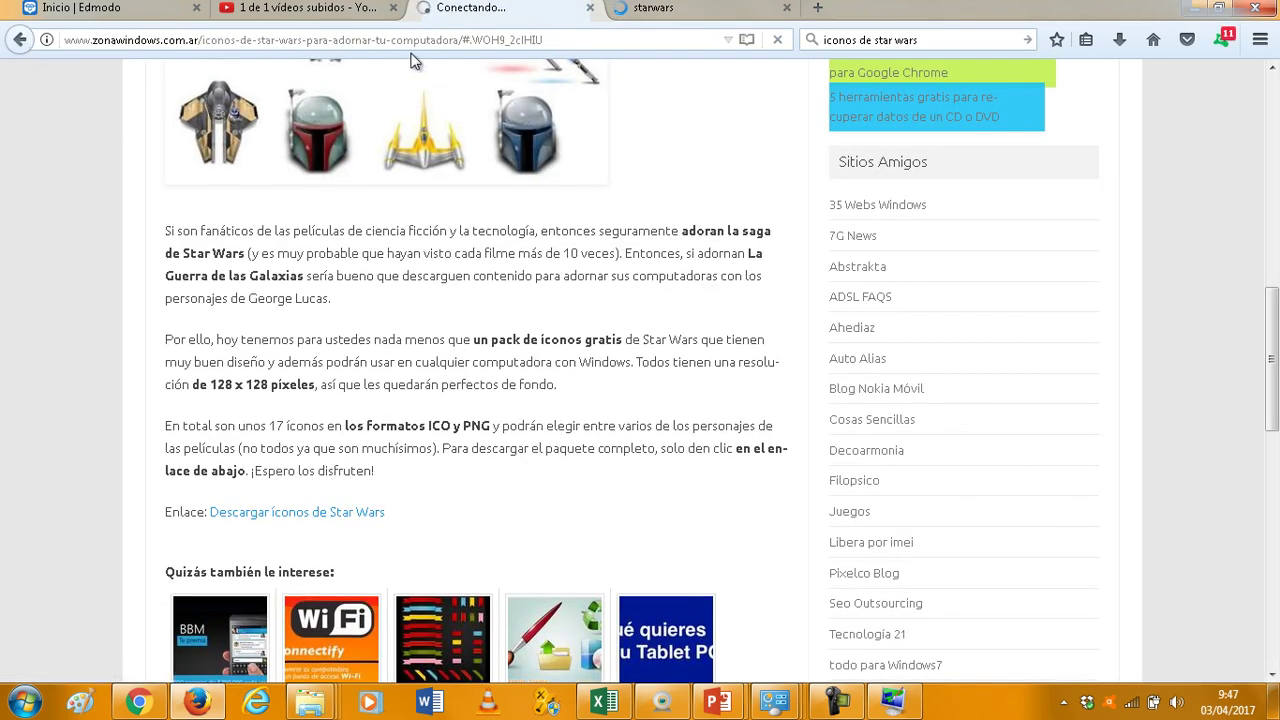
pyautogui.click(713, 8)
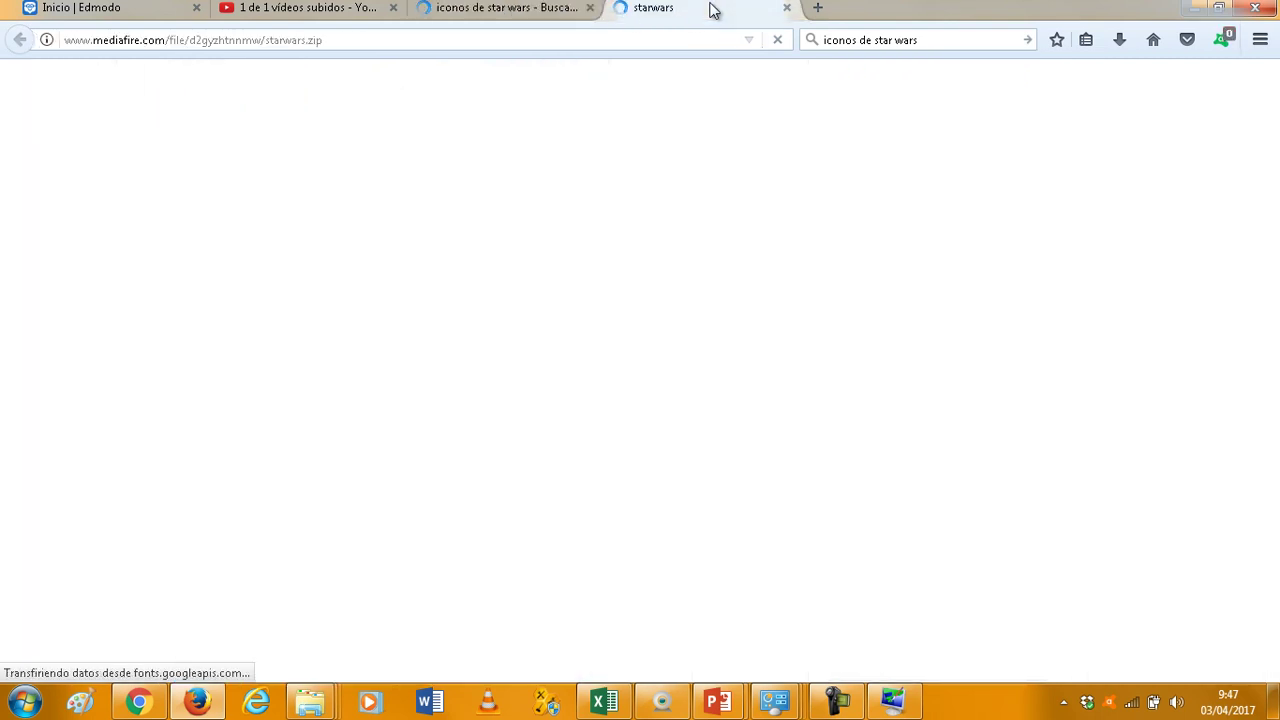
pyautogui.click(515, 8)
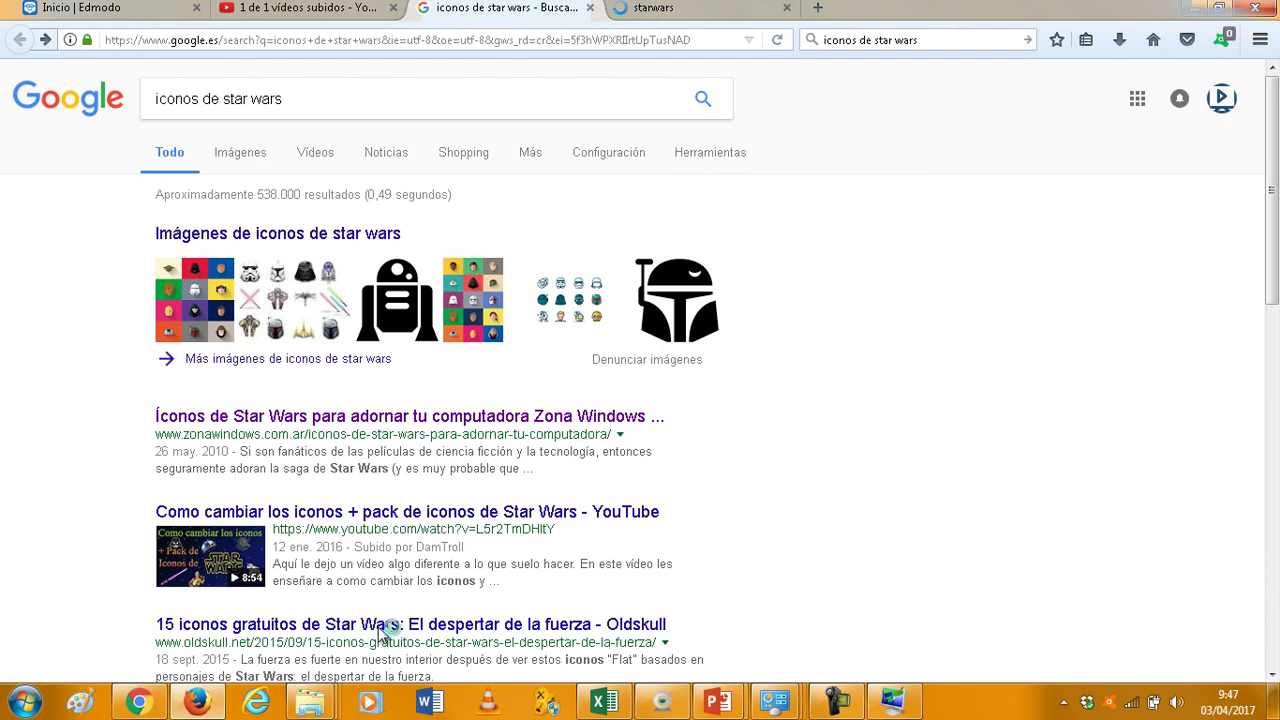
# Step: Download starwars.zip from its MediaFire page and save the file
pyautogui.click(636, 12)
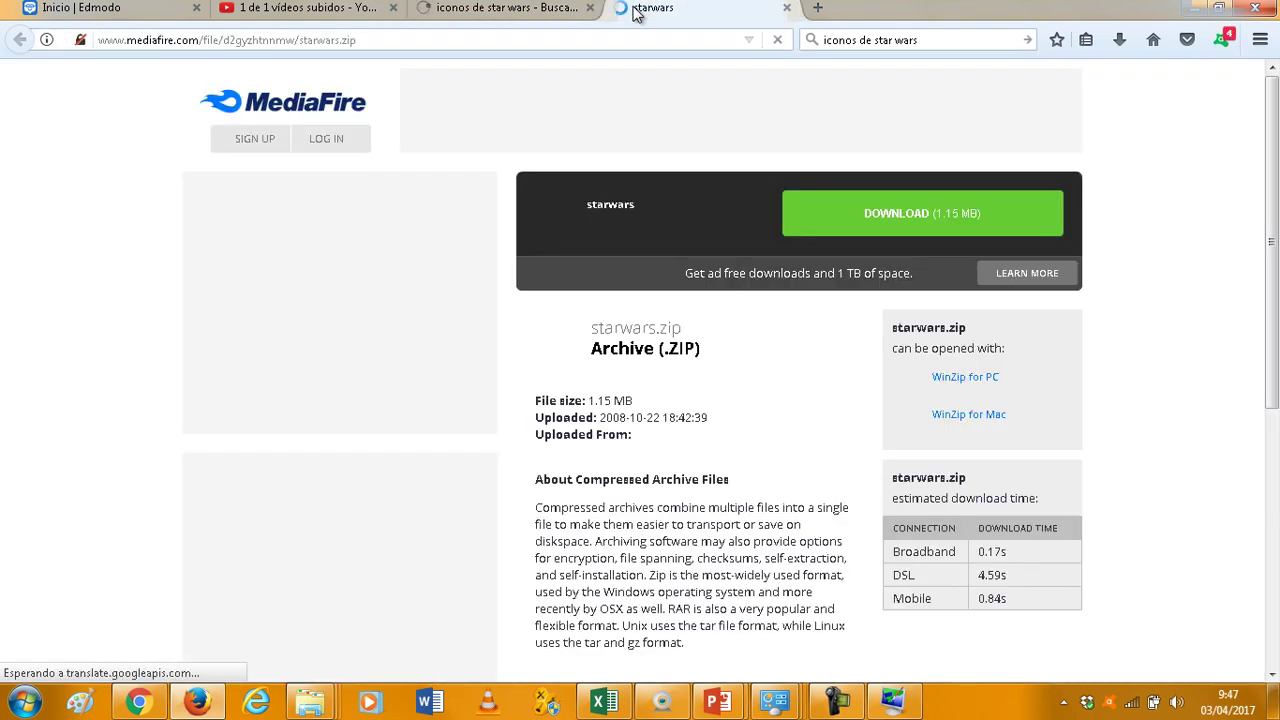
pyautogui.click(903, 215)
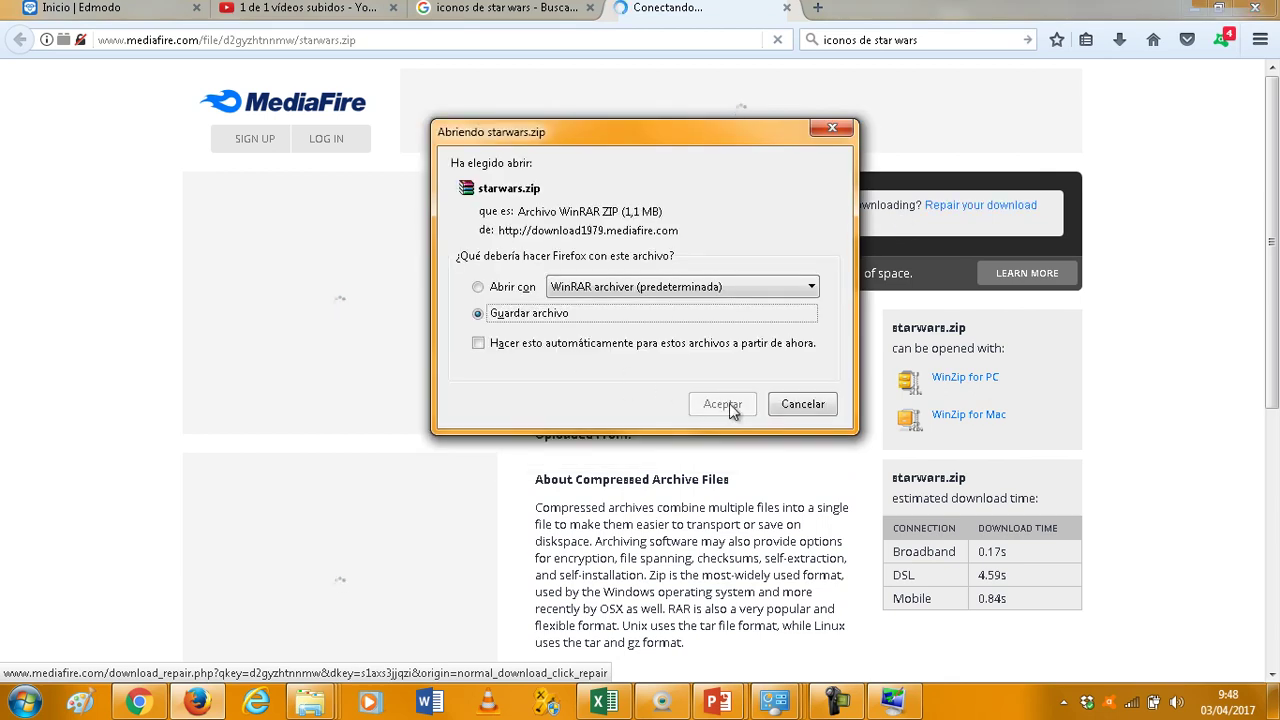
pyautogui.click(729, 405)
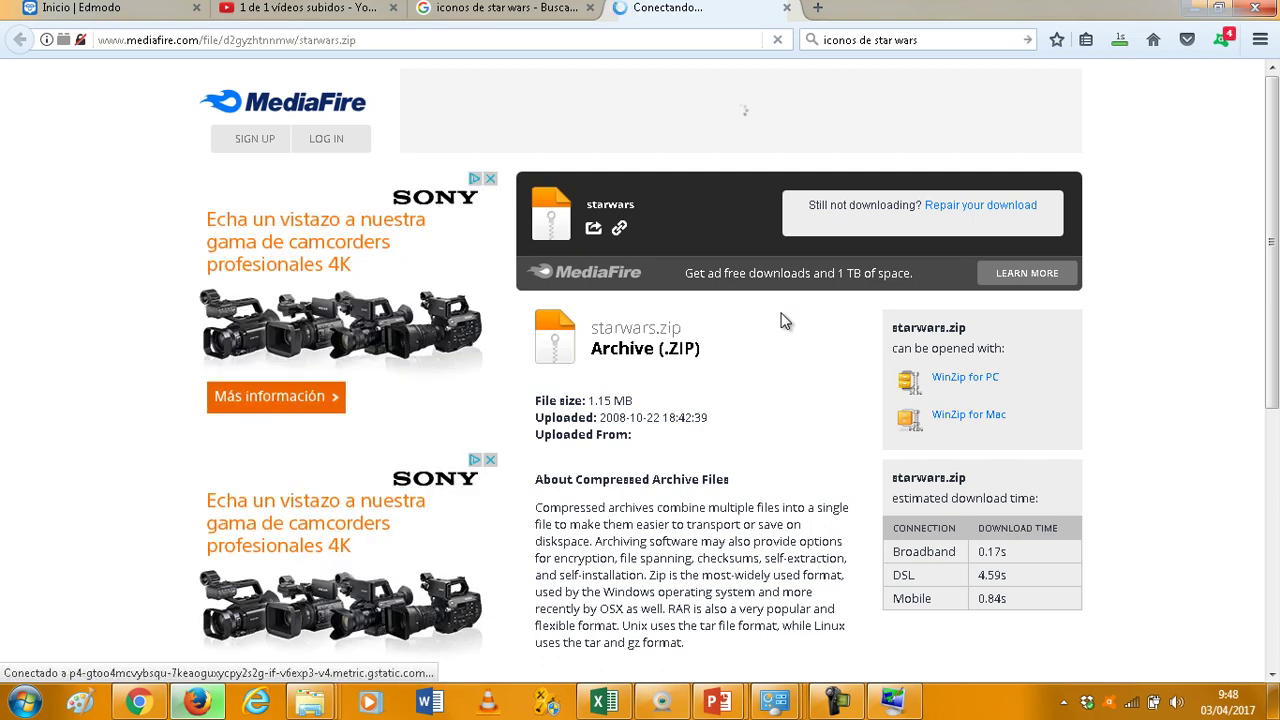
# Step: Show the downloaded starwars.zip in its containing folder
pyautogui.click(1121, 41)
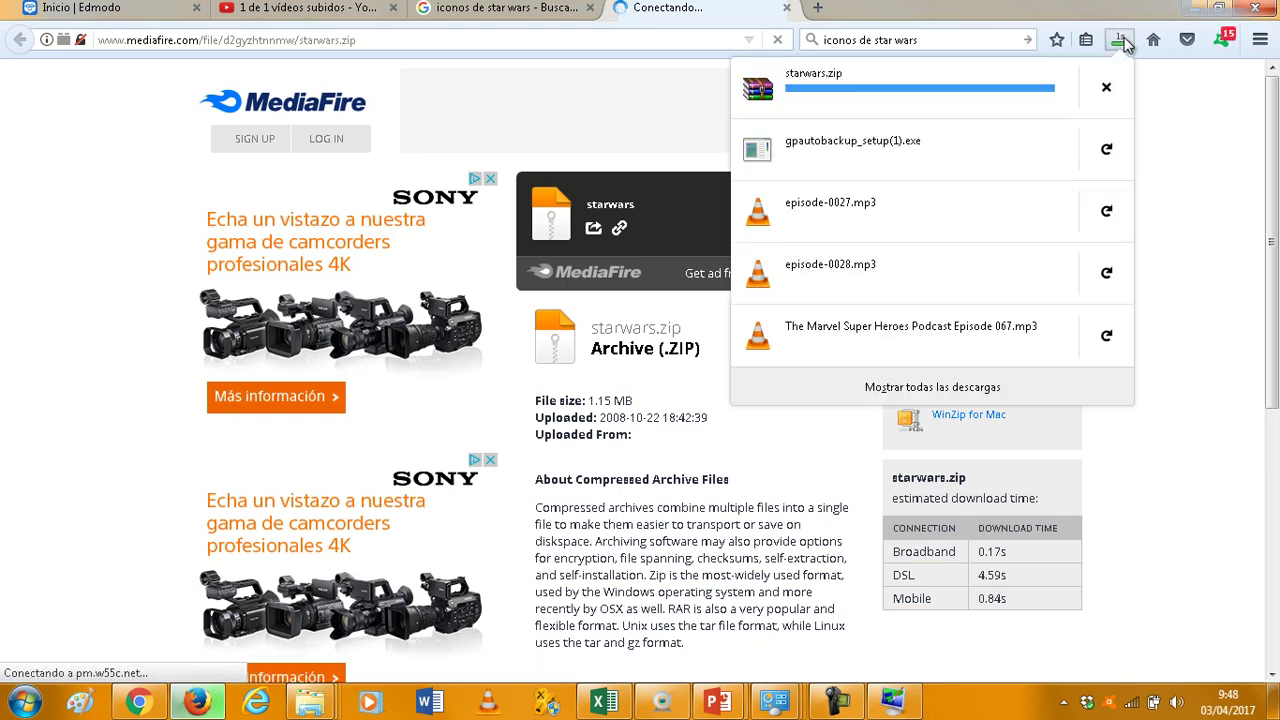
pyautogui.rightClick(869, 91)
pyautogui.click(900, 128)
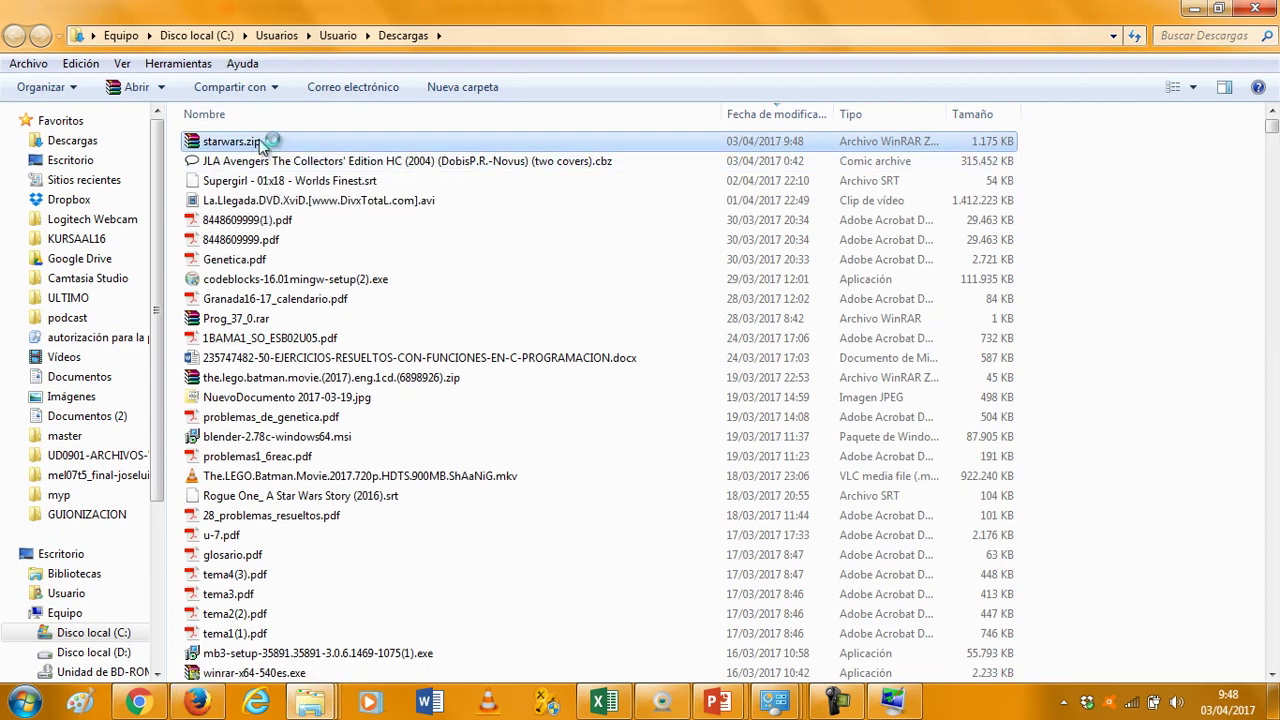
# Step: Extract starwars.zip into its own starwars folder and select that folder in Descargas
pyautogui.doubleClick(263, 145)
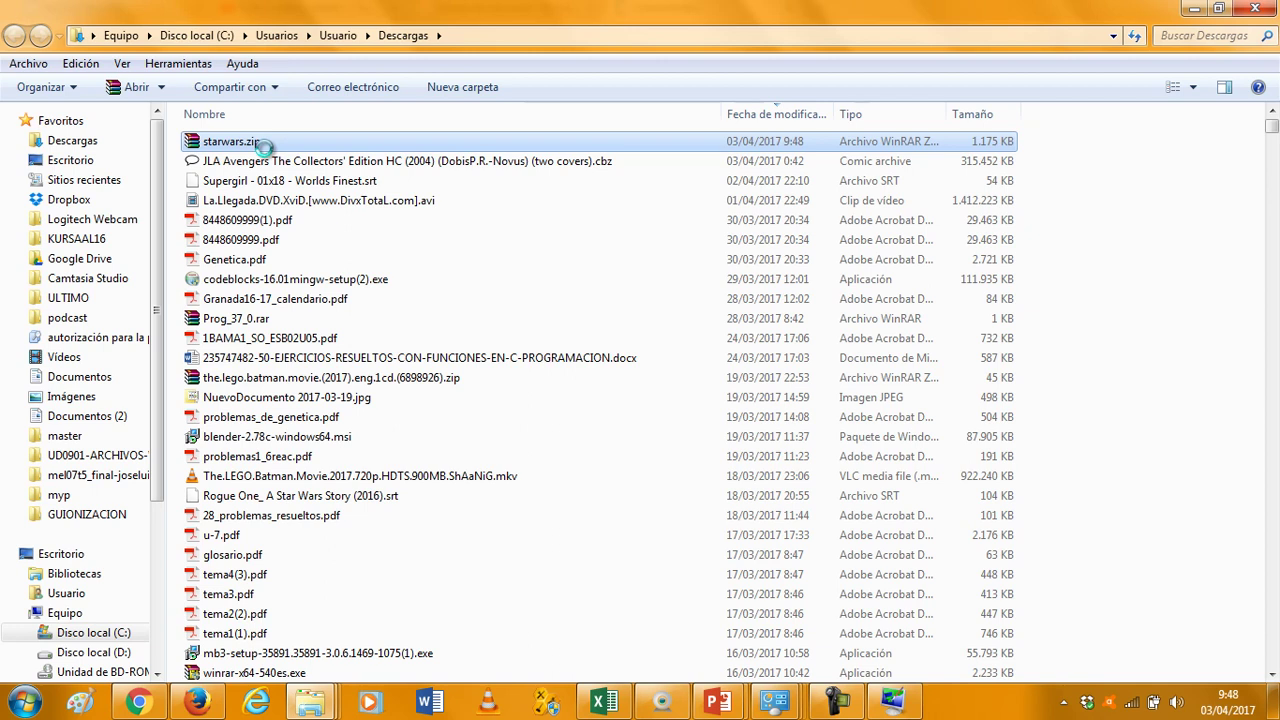
pyautogui.rightClick(264, 146)
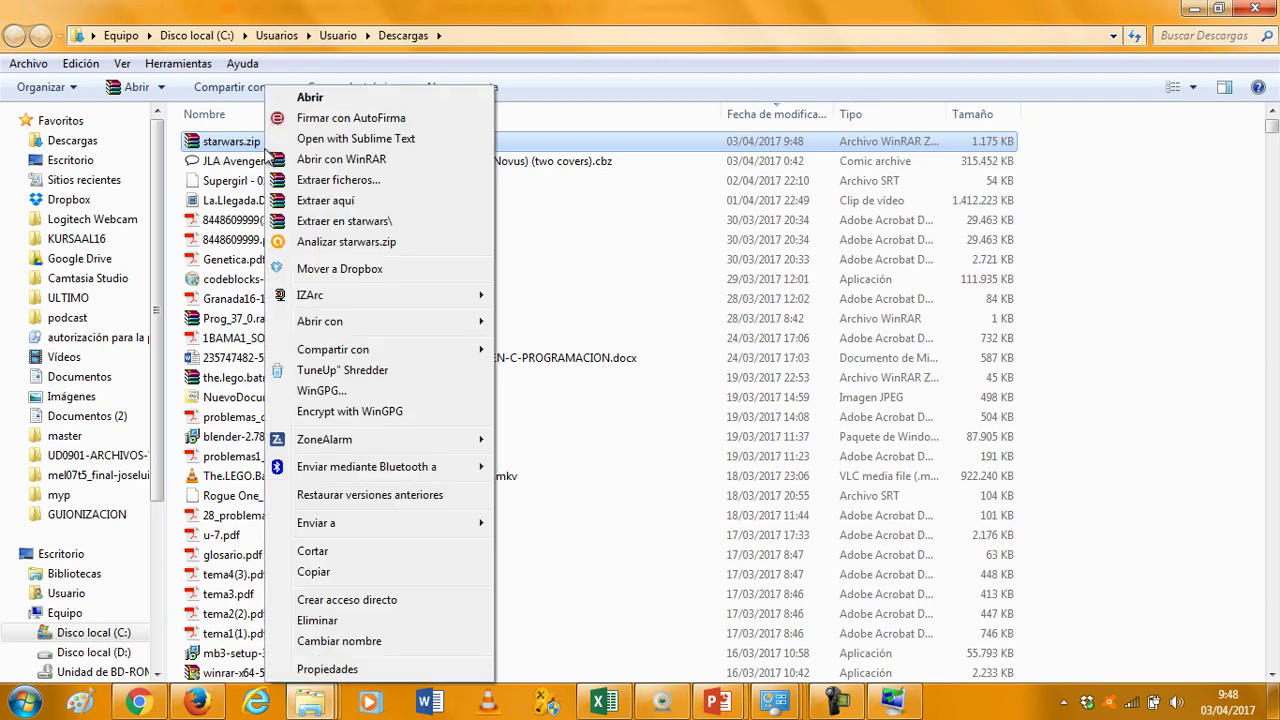
pyautogui.click(319, 229)
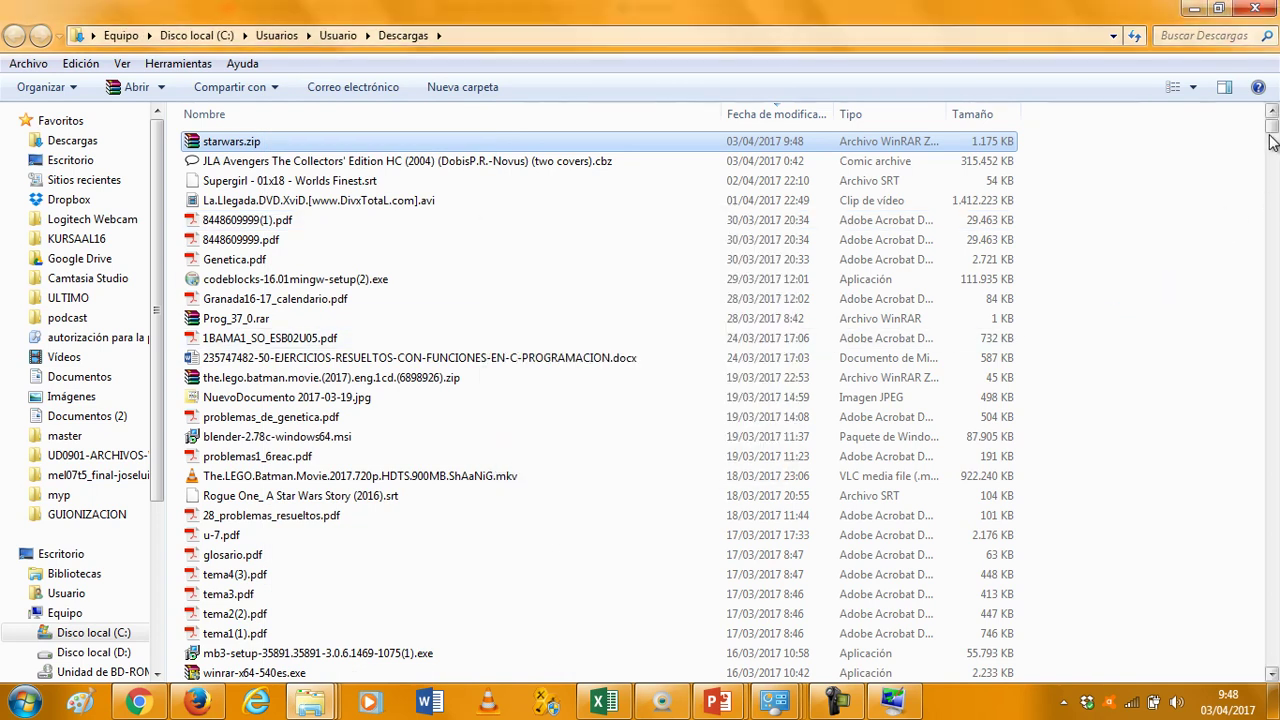
pyautogui.moveTo(1272, 132); pyautogui.dragTo(1272, 615)
pyautogui.click(218, 387)
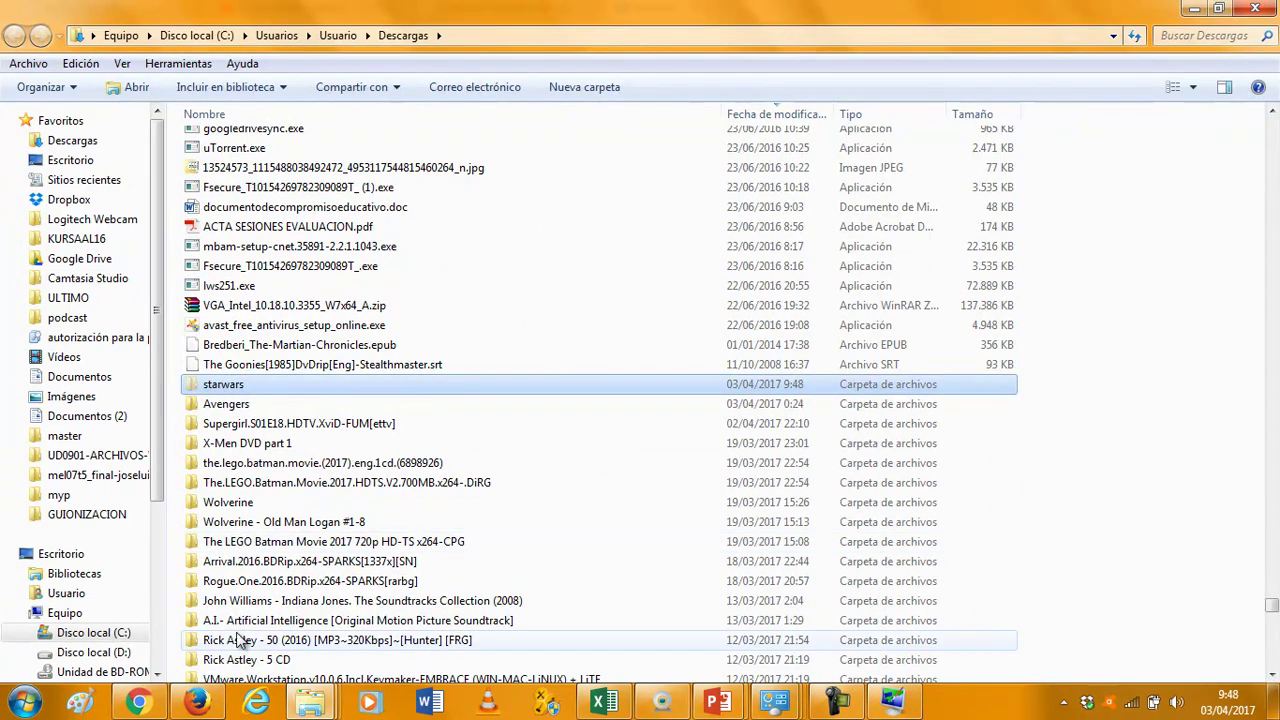
# Step: Open drive D: in the Equipo window and create a folder named "iconos", agreeing to merge it with the existing one
pyautogui.click(310, 702)
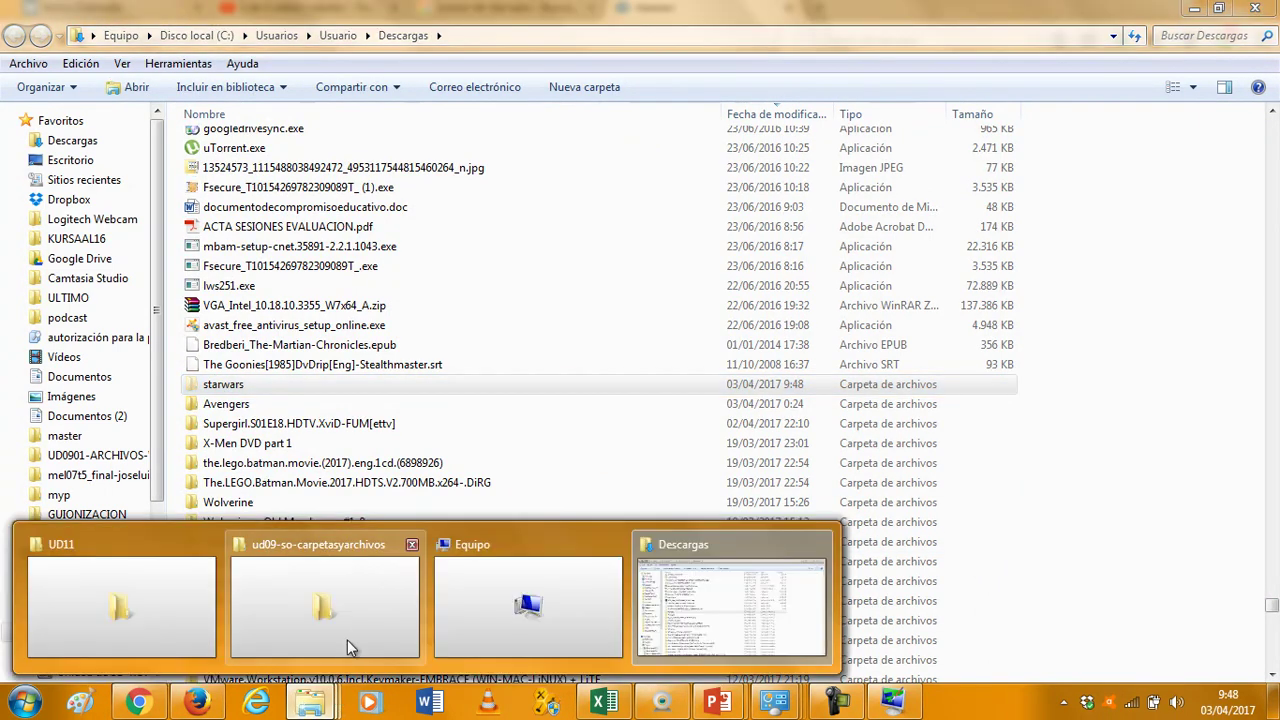
pyautogui.click(445, 612)
pyautogui.doubleClick(952, 305)
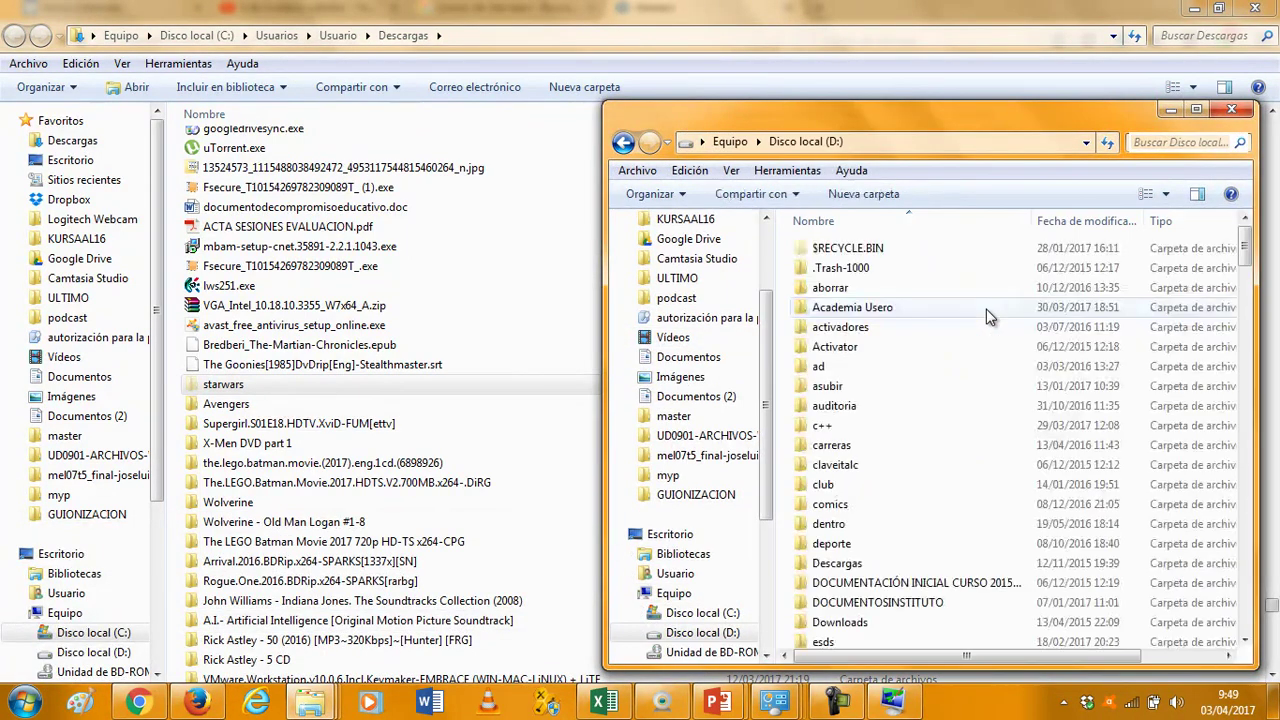
pyautogui.rightClick(910, 391)
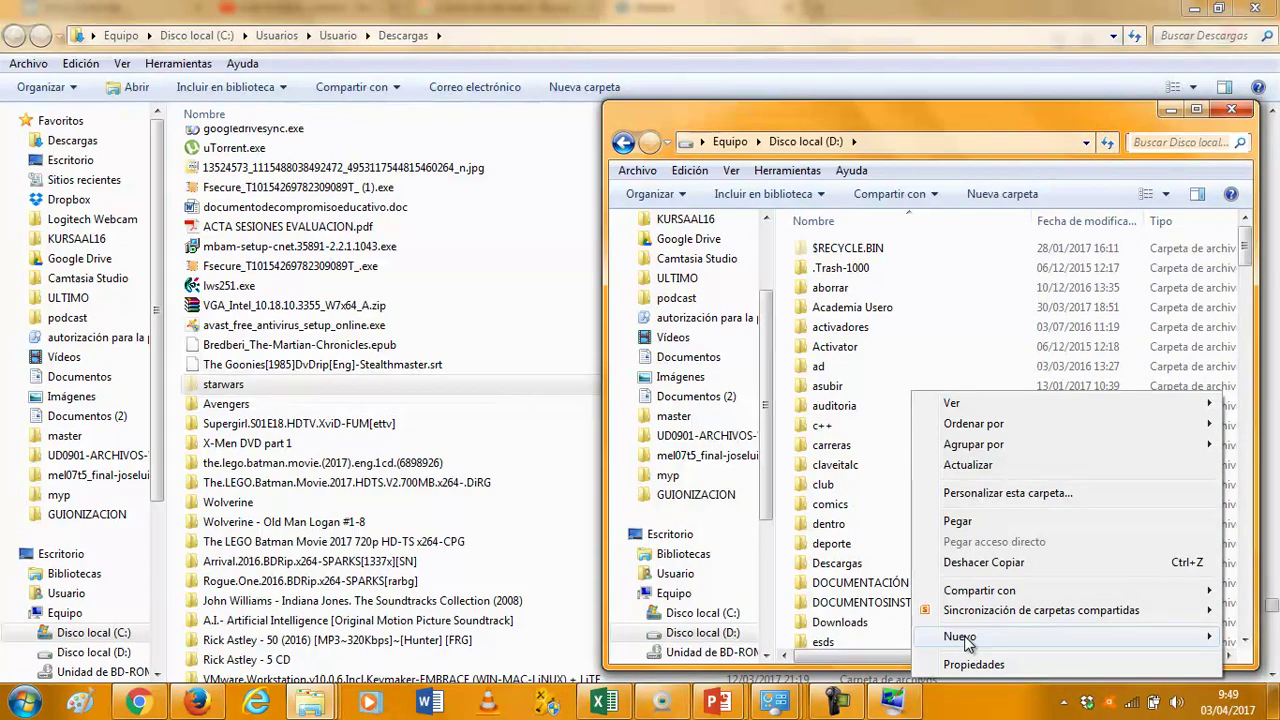
pyautogui.moveTo(1092, 634)
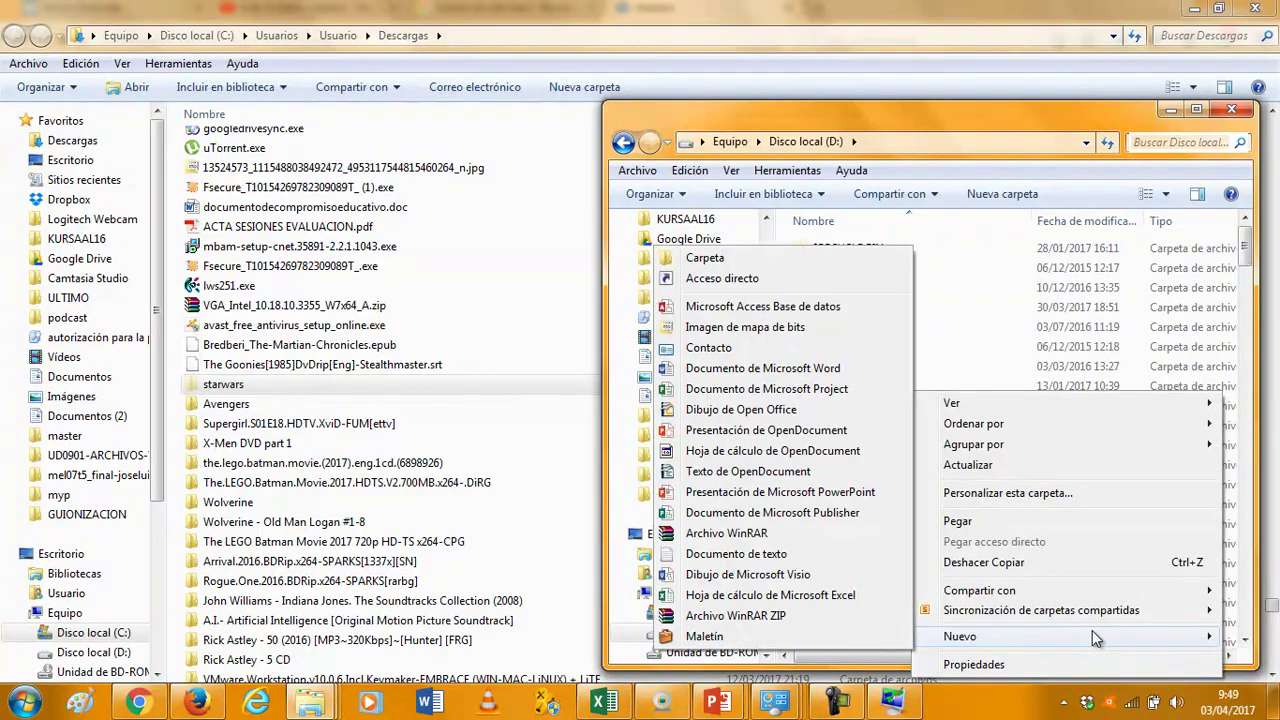
pyautogui.click(737, 259)
pyautogui.write('iconos')
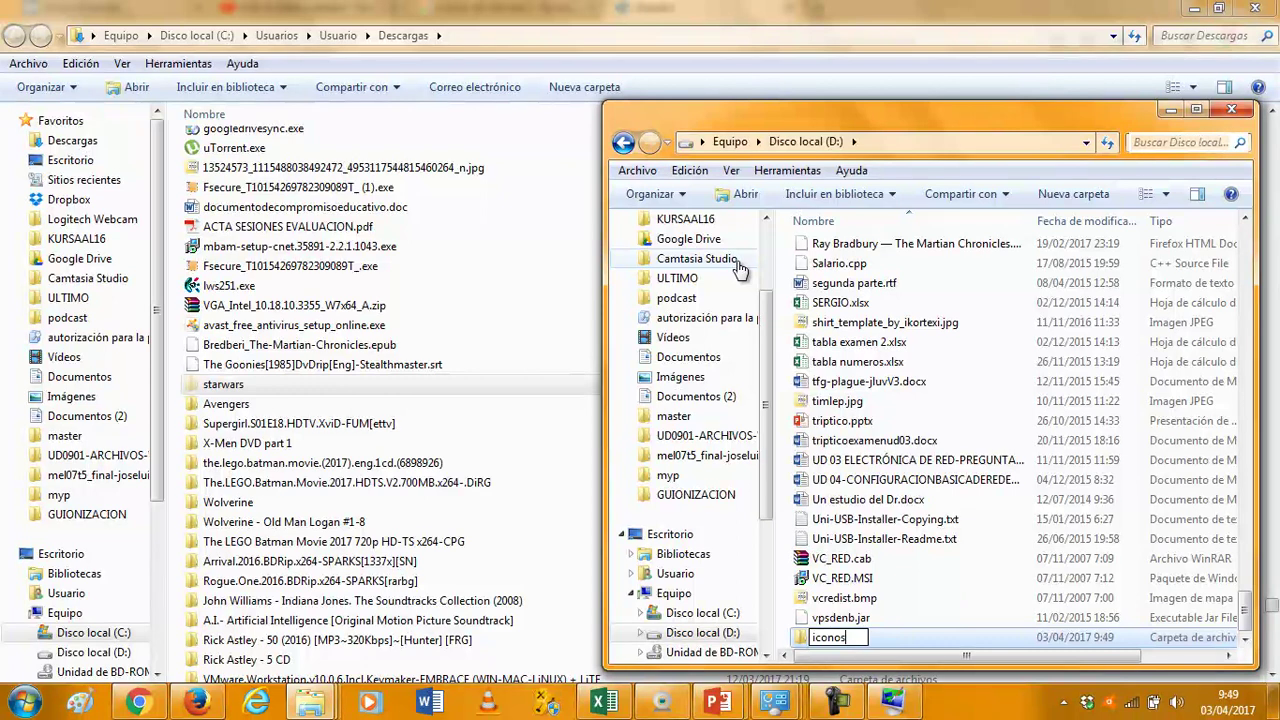
pyautogui.press('Return')
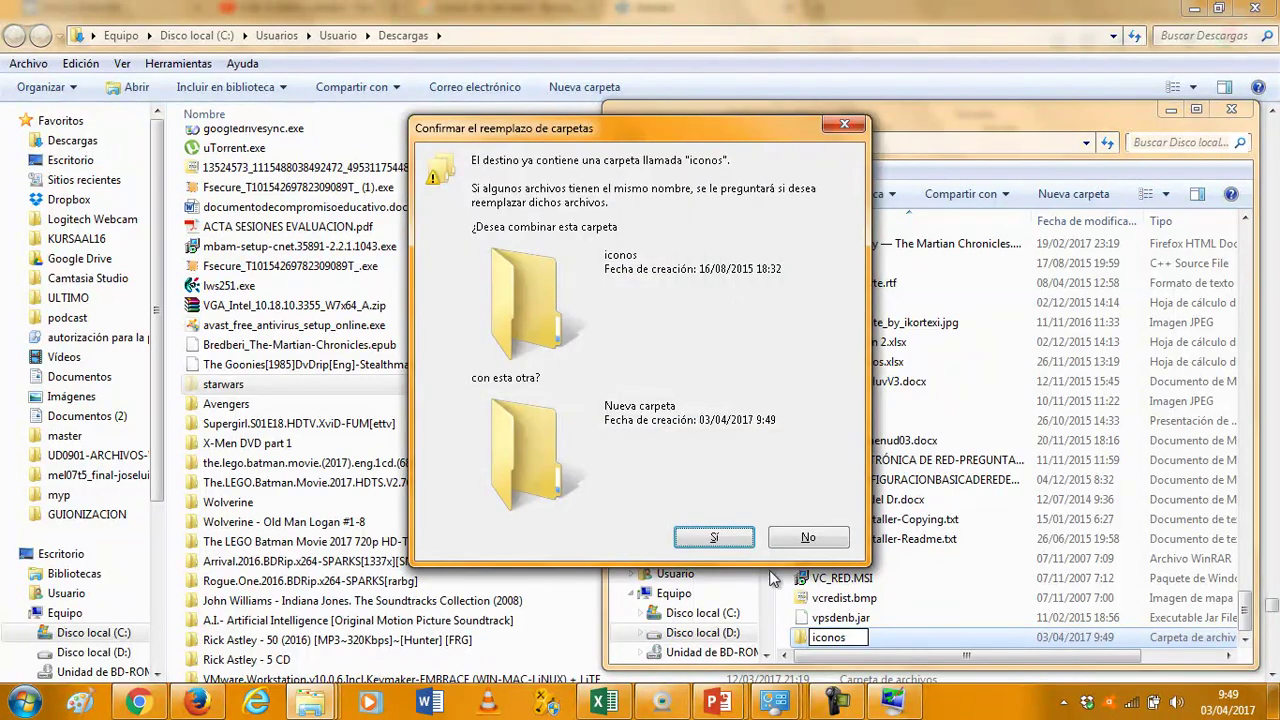
pyautogui.click(737, 540)
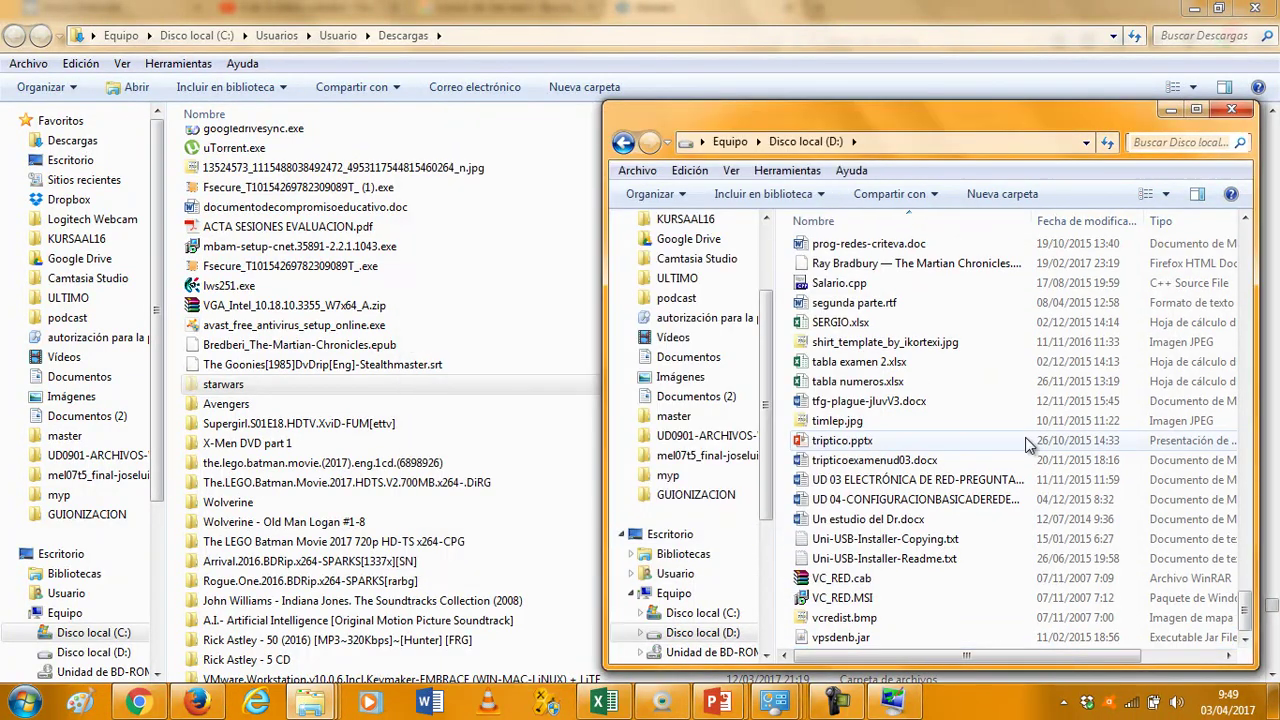
# Step: Open the iconos folder on drive D: and paste the cut starwars folder into it
pyautogui.scroll(7, 1253, 322)
pyautogui.scroll(20, 1251, 320)
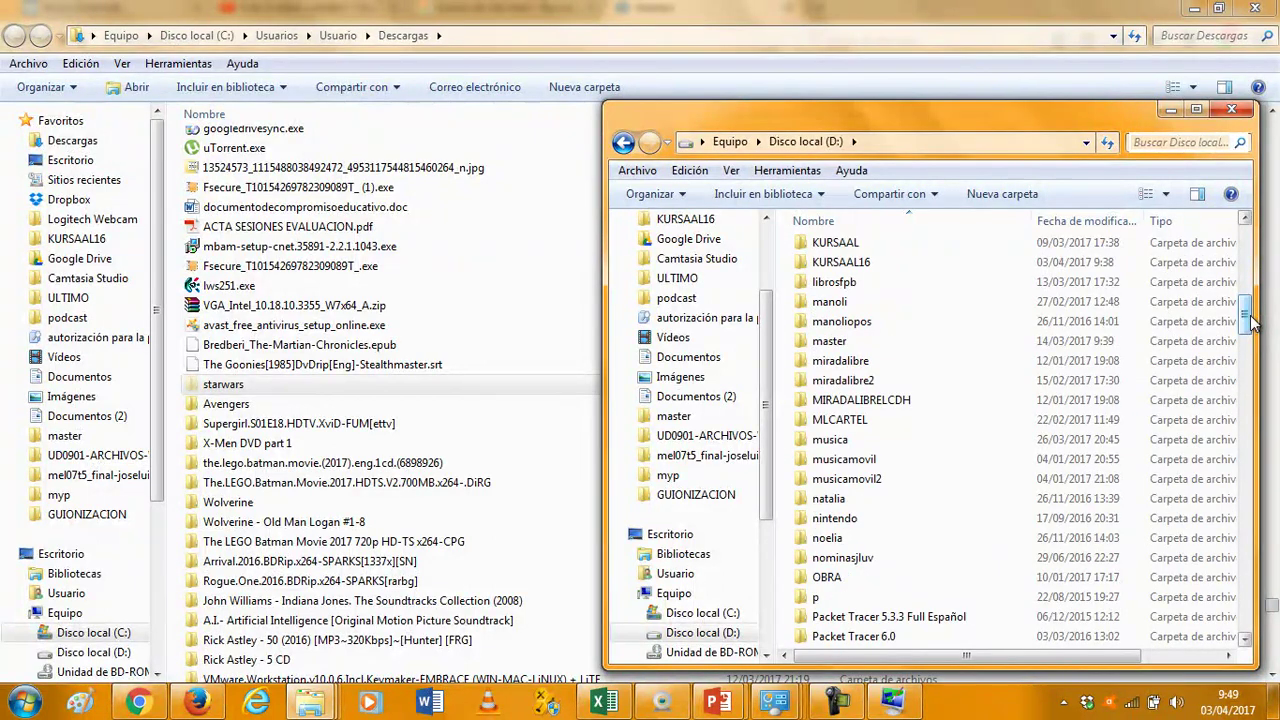
pyautogui.scroll(2, 1253, 322)
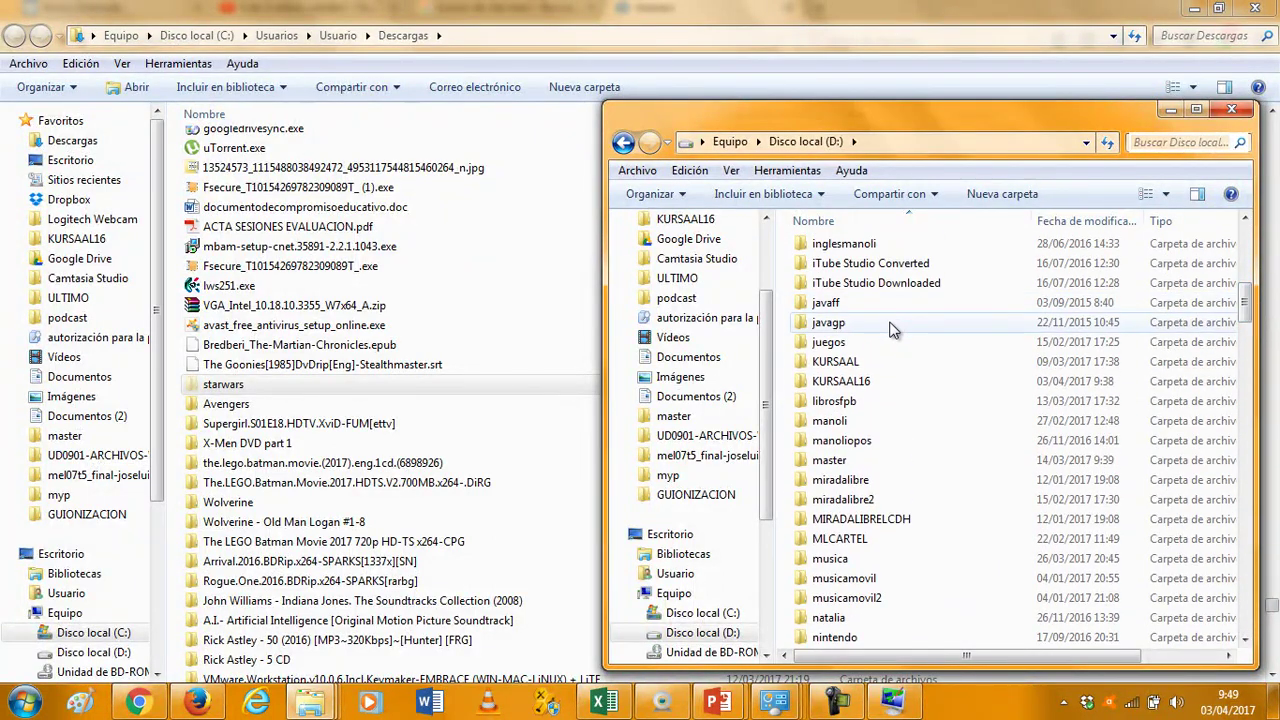
pyautogui.scroll(1, 1245, 226)
pyautogui.click(1245, 220)
pyautogui.doubleClick(838, 283)
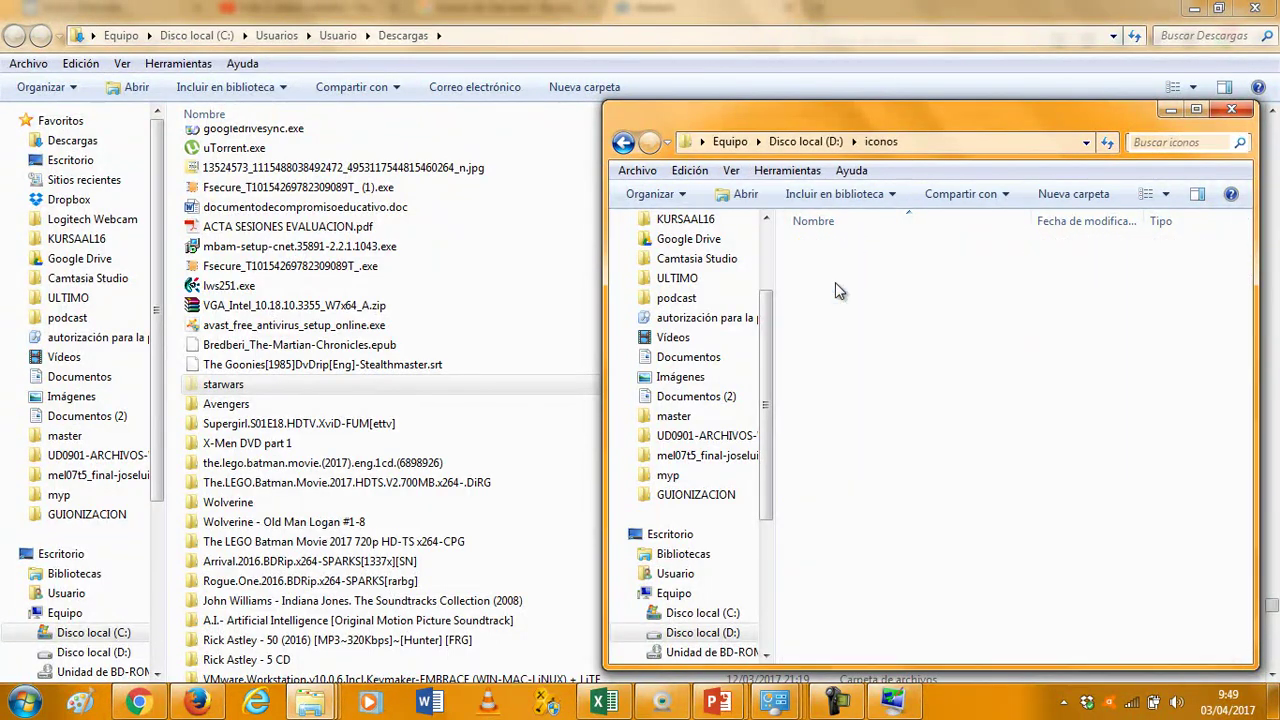
pyautogui.rightClick(838, 312)
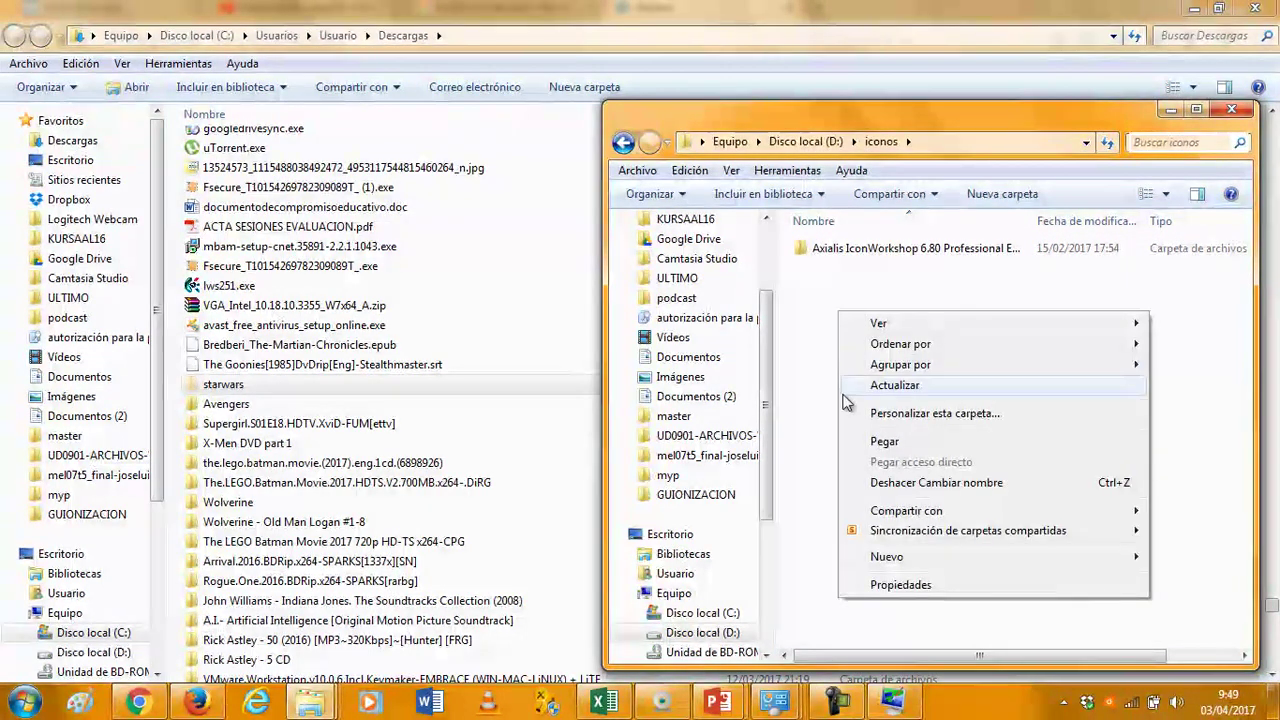
pyautogui.click(864, 442)
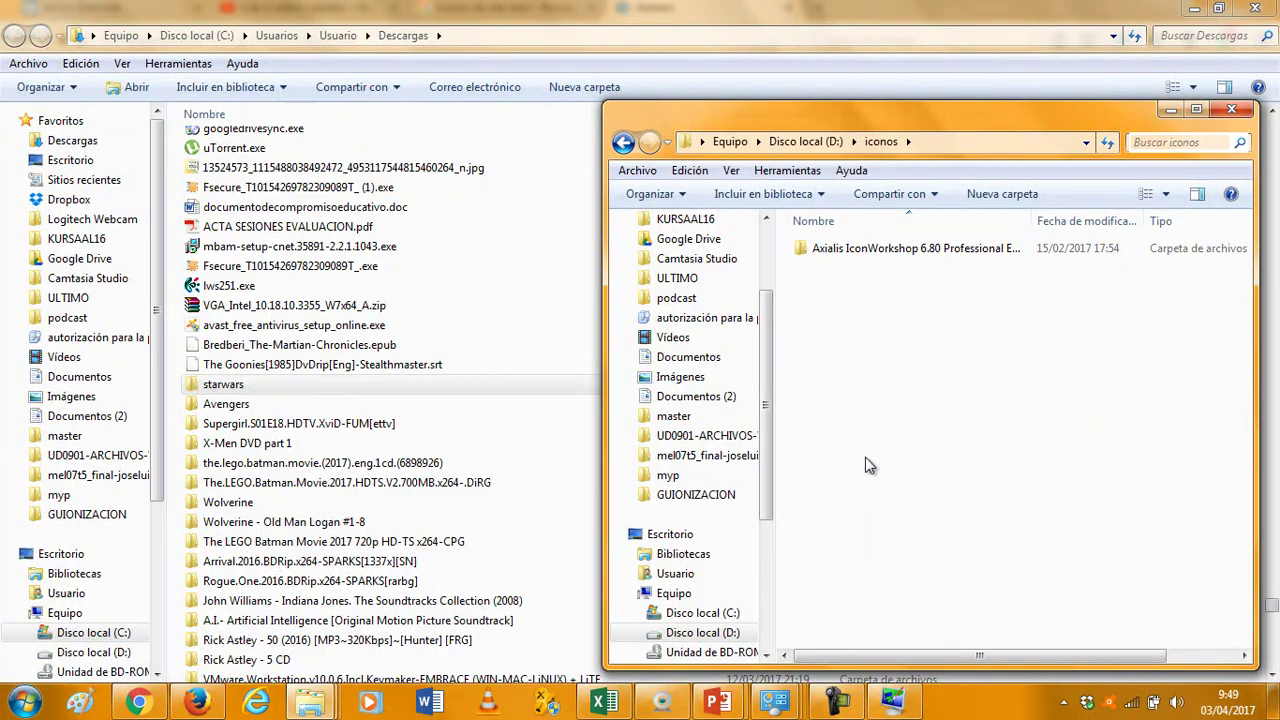
# Step: Return to the Cambiar icono dialog and browse for an icon file in D:\iconos\starwars\StarWars\ico
pyautogui.click(893, 700)
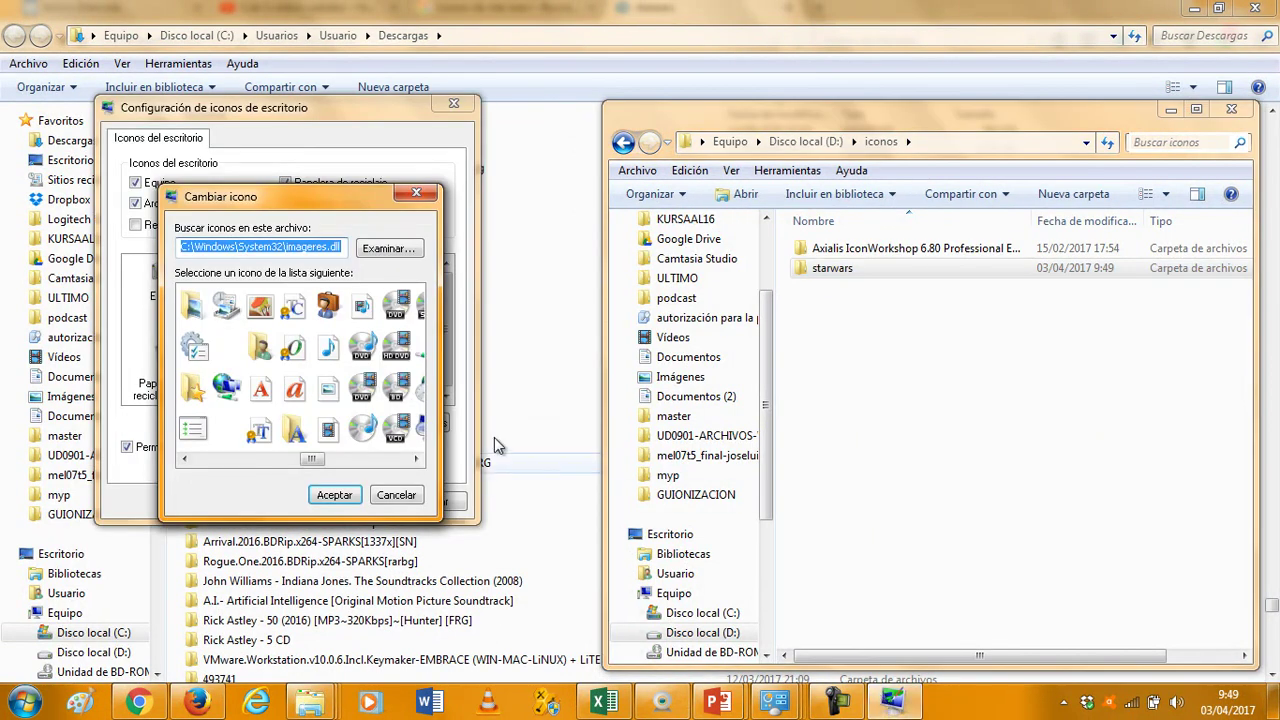
pyautogui.click(403, 255)
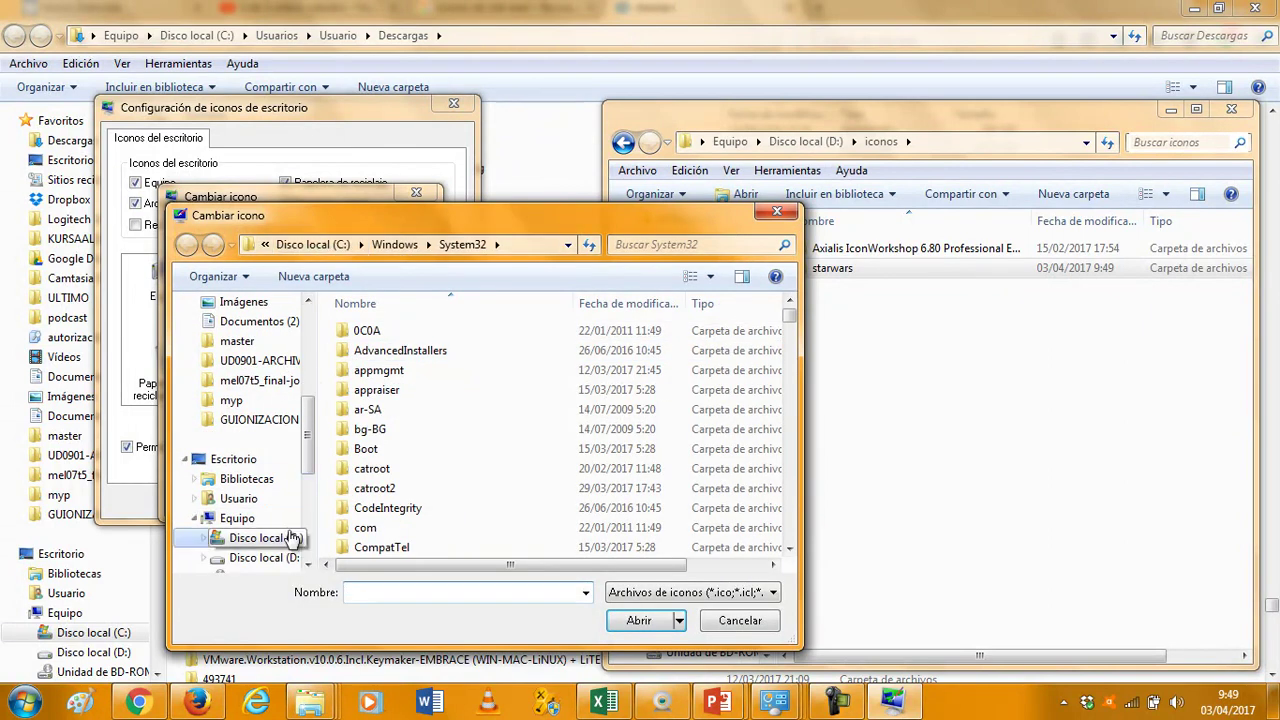
pyautogui.click(265, 558)
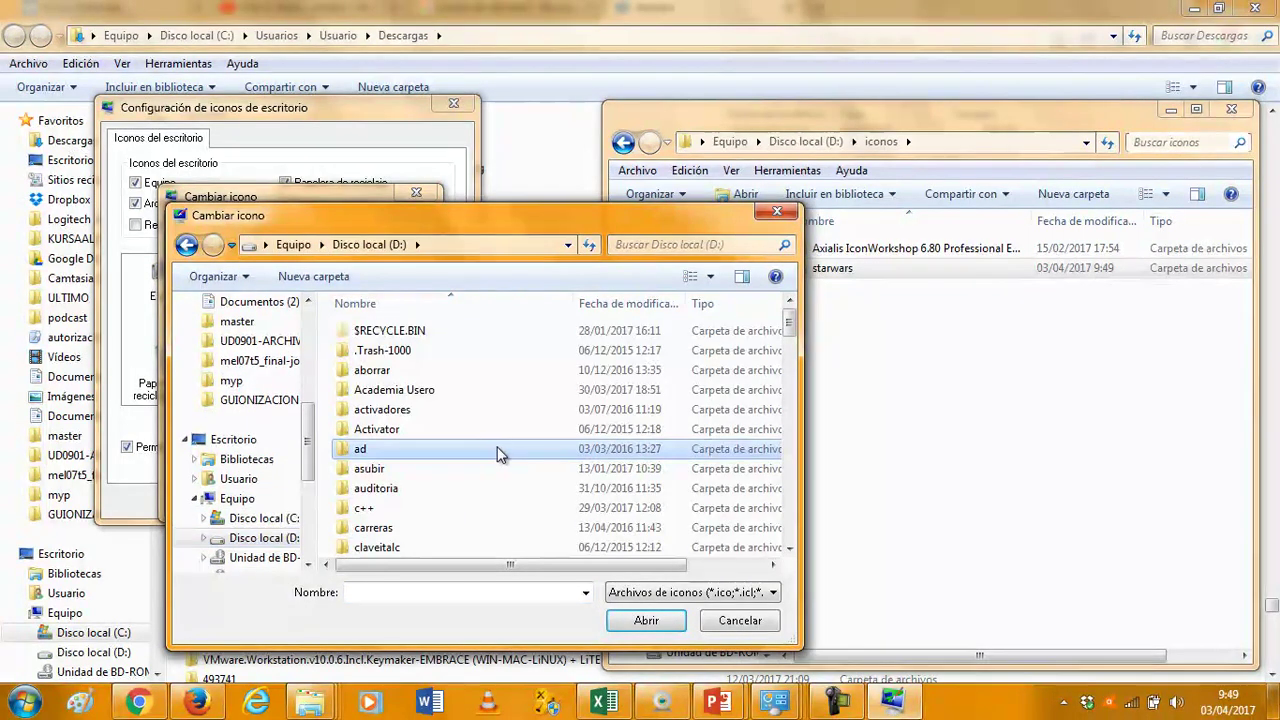
pyautogui.scroll(-8, 786, 478)
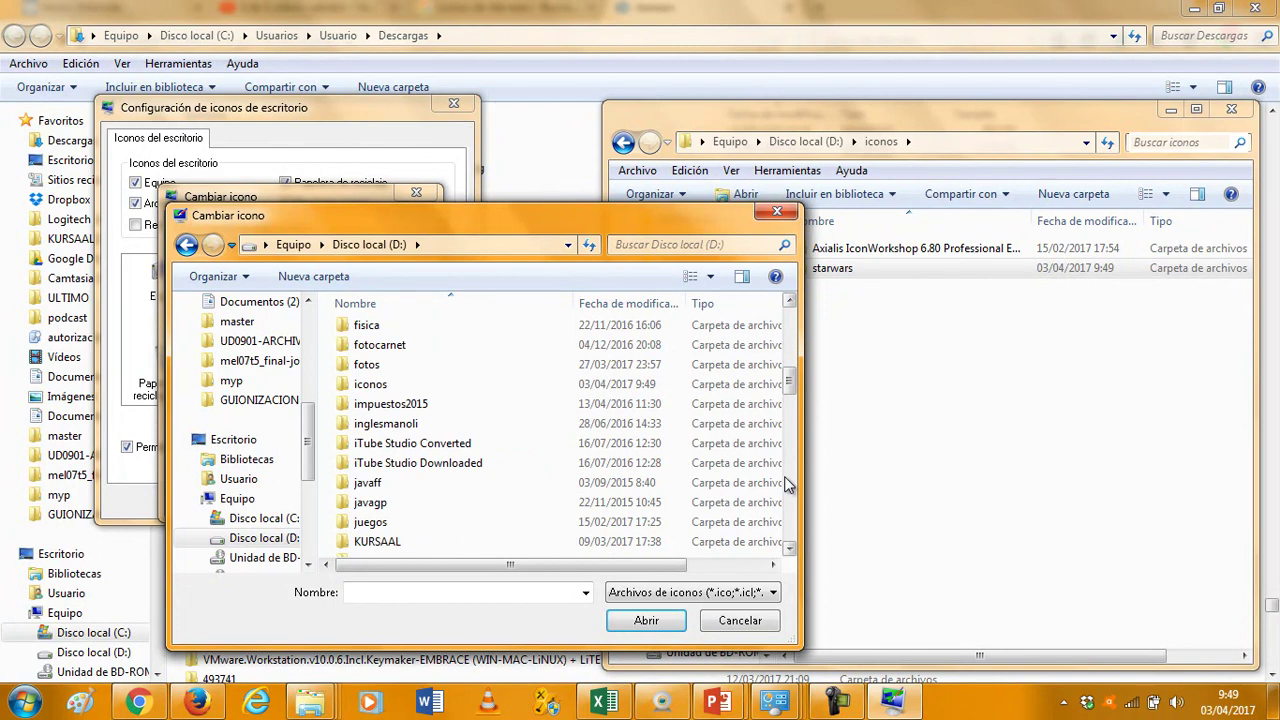
pyautogui.doubleClick(412, 386)
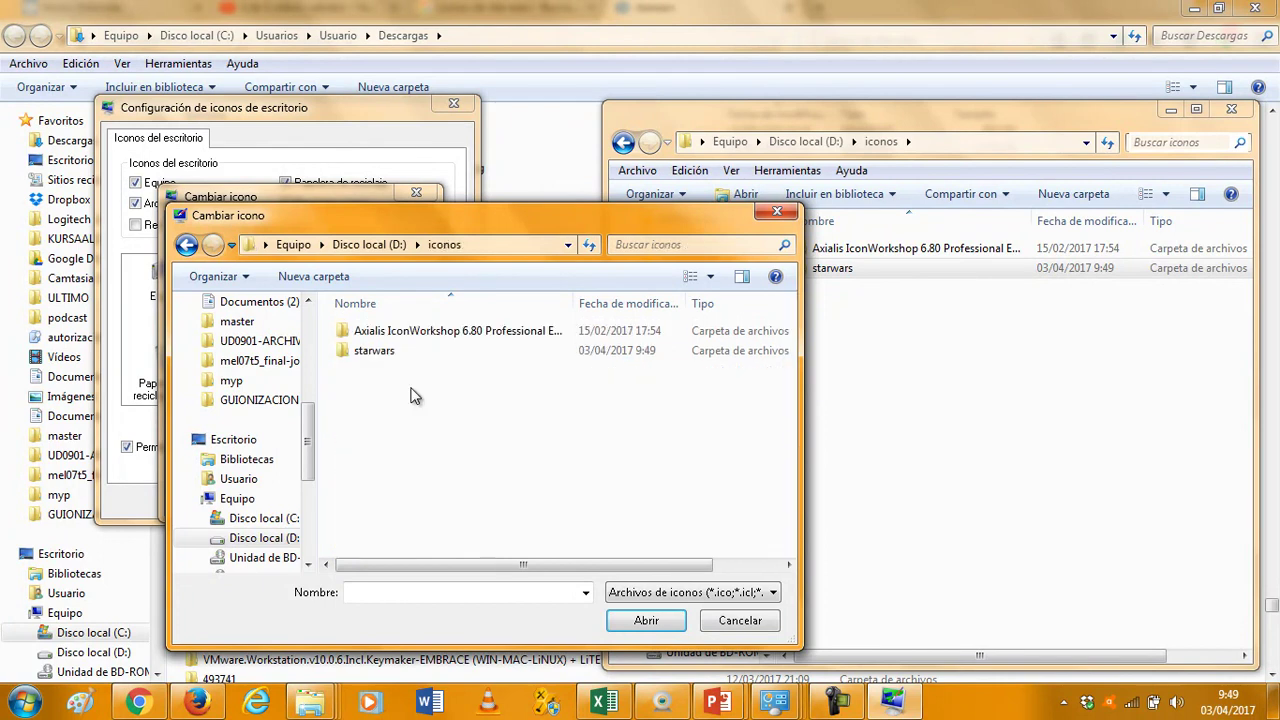
pyautogui.doubleClick(401, 354)
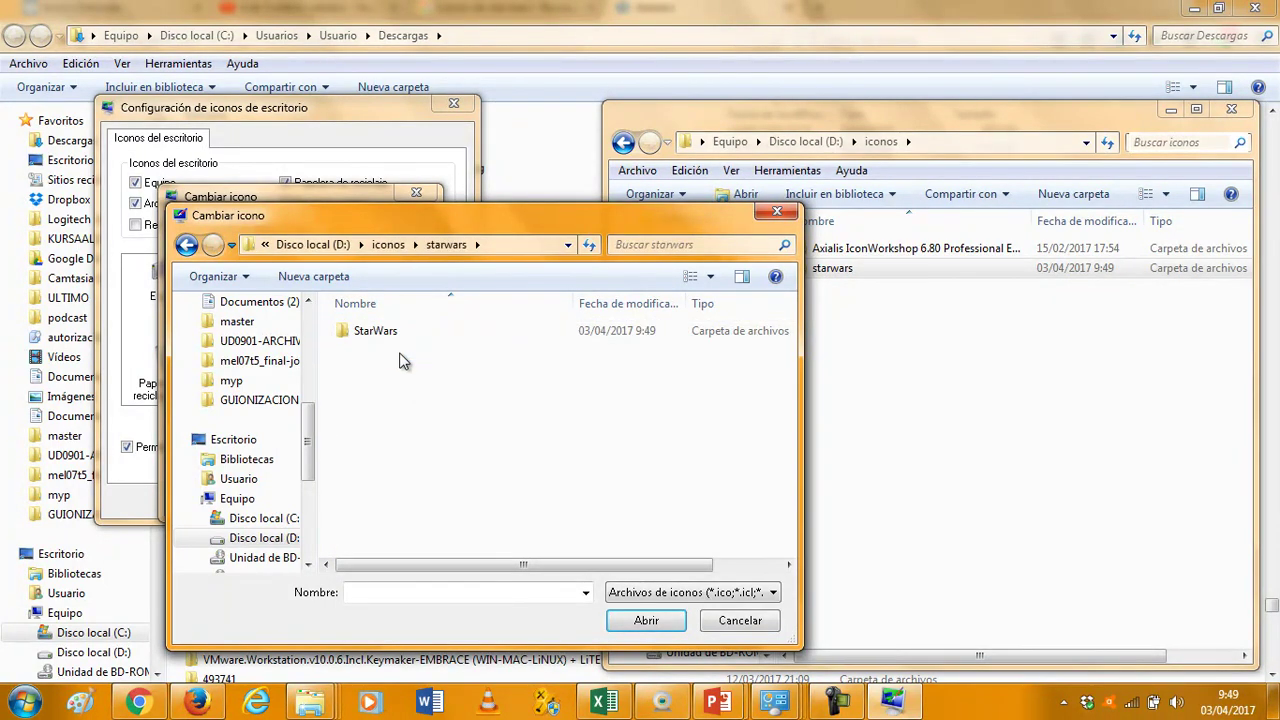
pyautogui.doubleClick(392, 336)
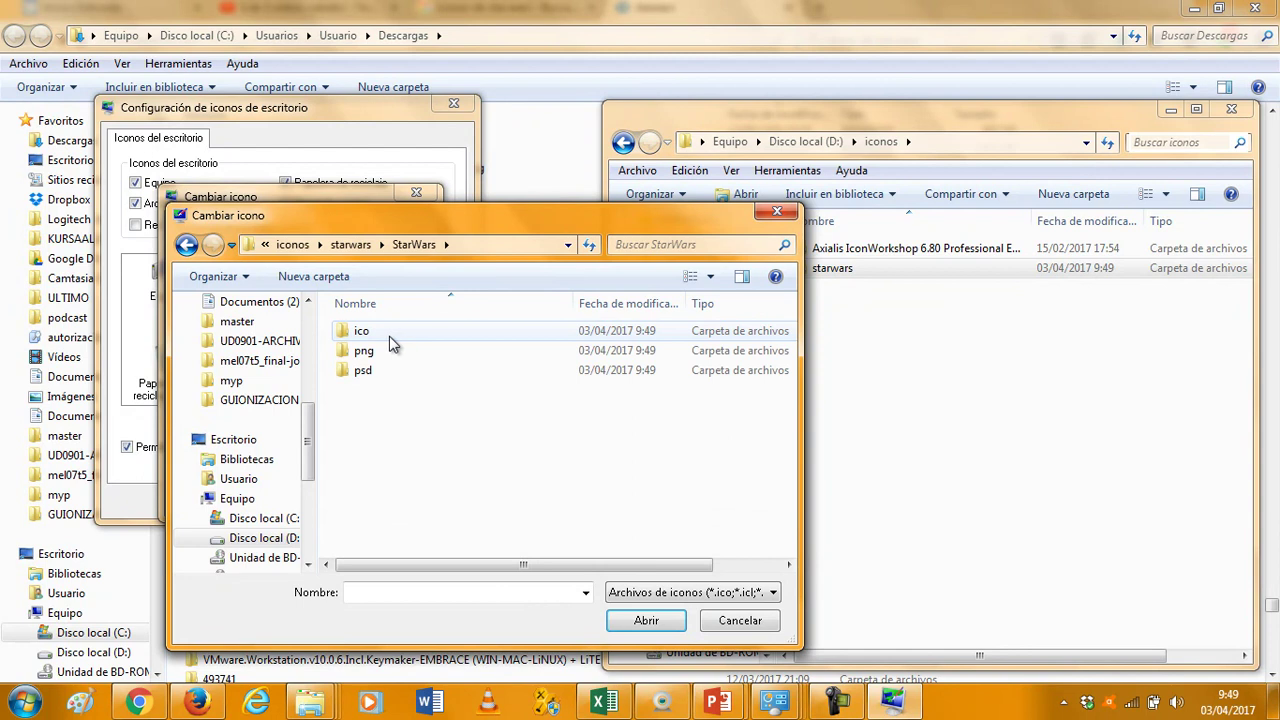
pyautogui.doubleClick(389, 336)
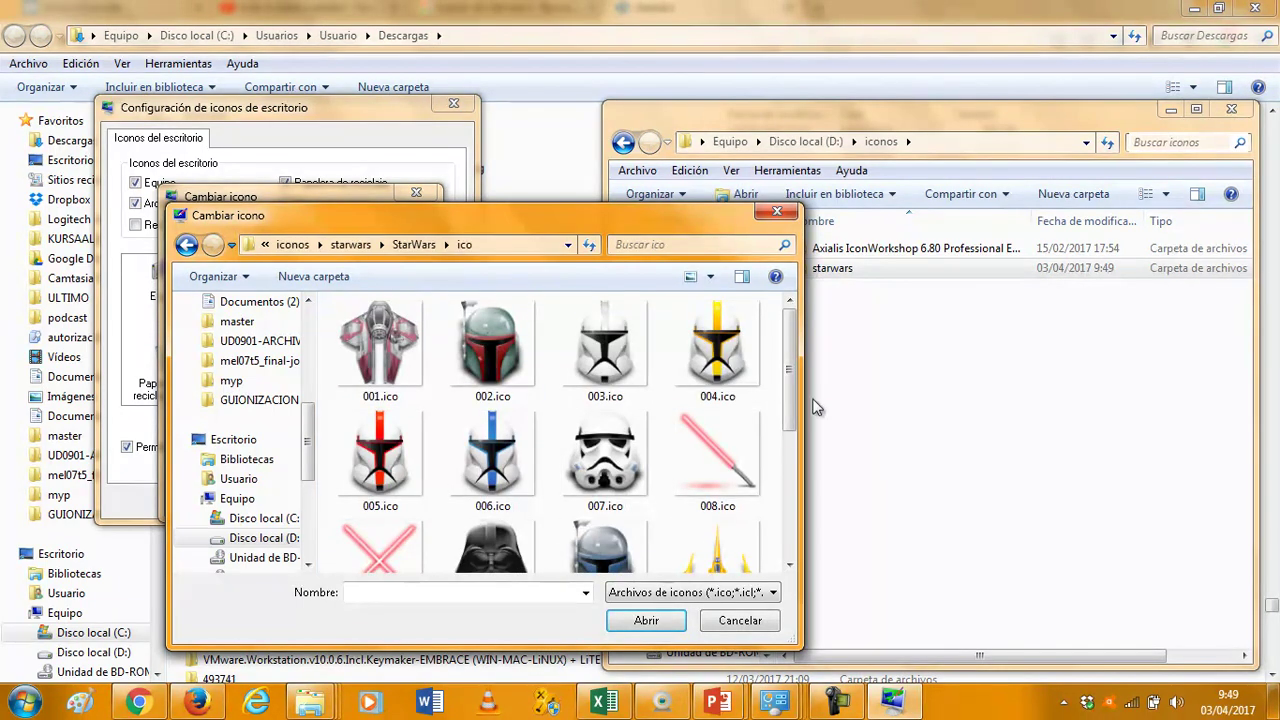
# Step: Choose 016.ico as the Equipo icon, apply the change and close the desktop icon settings
pyautogui.moveTo(790, 430); pyautogui.dragTo(790, 556)
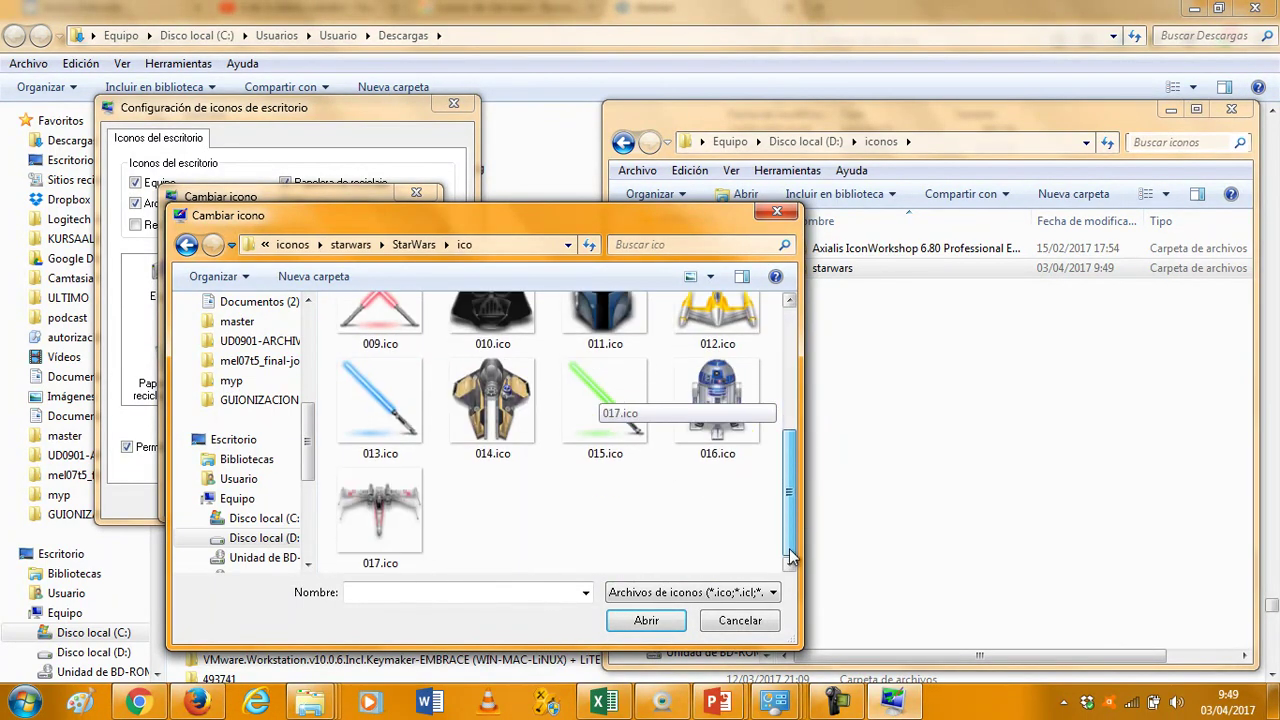
pyautogui.doubleClick(735, 431)
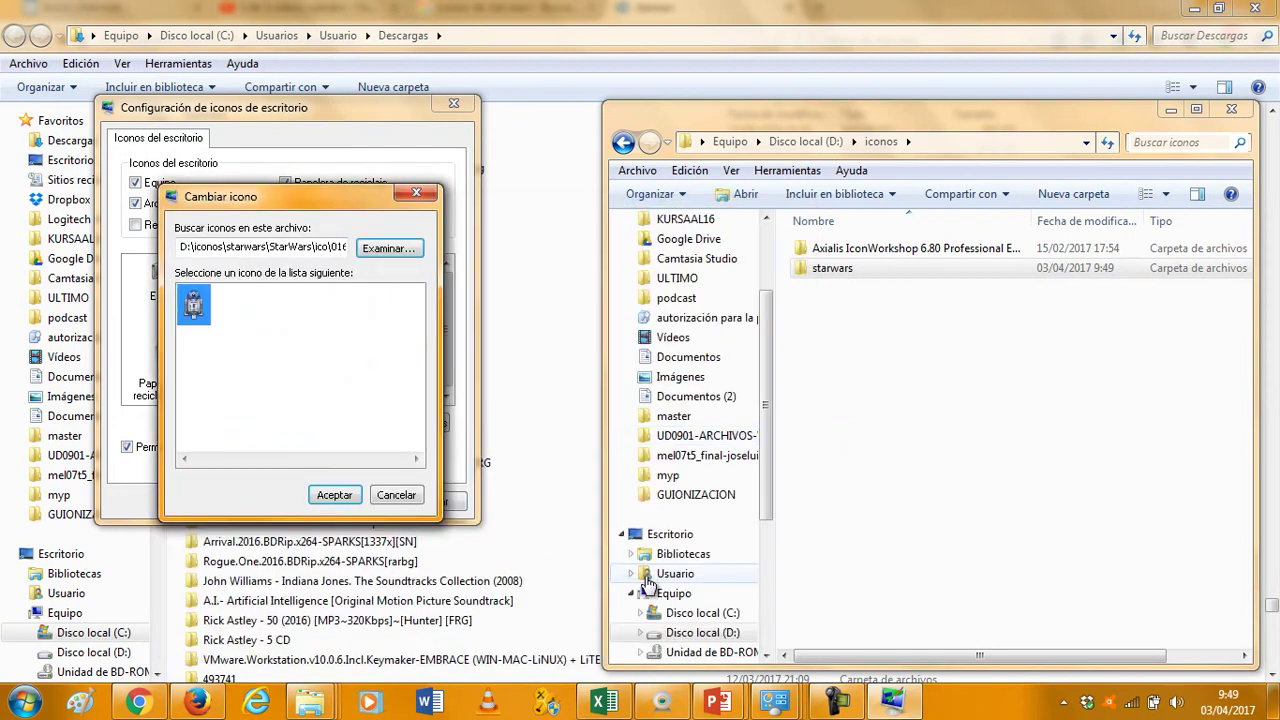
pyautogui.click(334, 497)
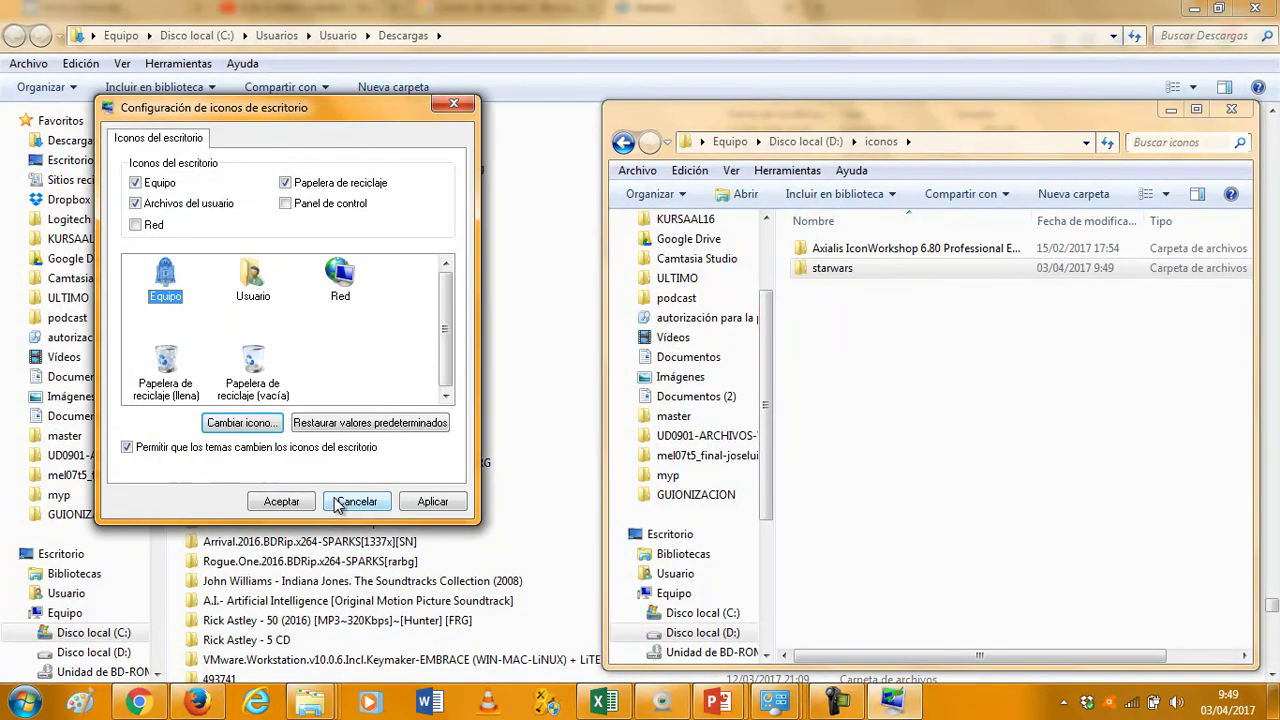
pyautogui.click(421, 506)
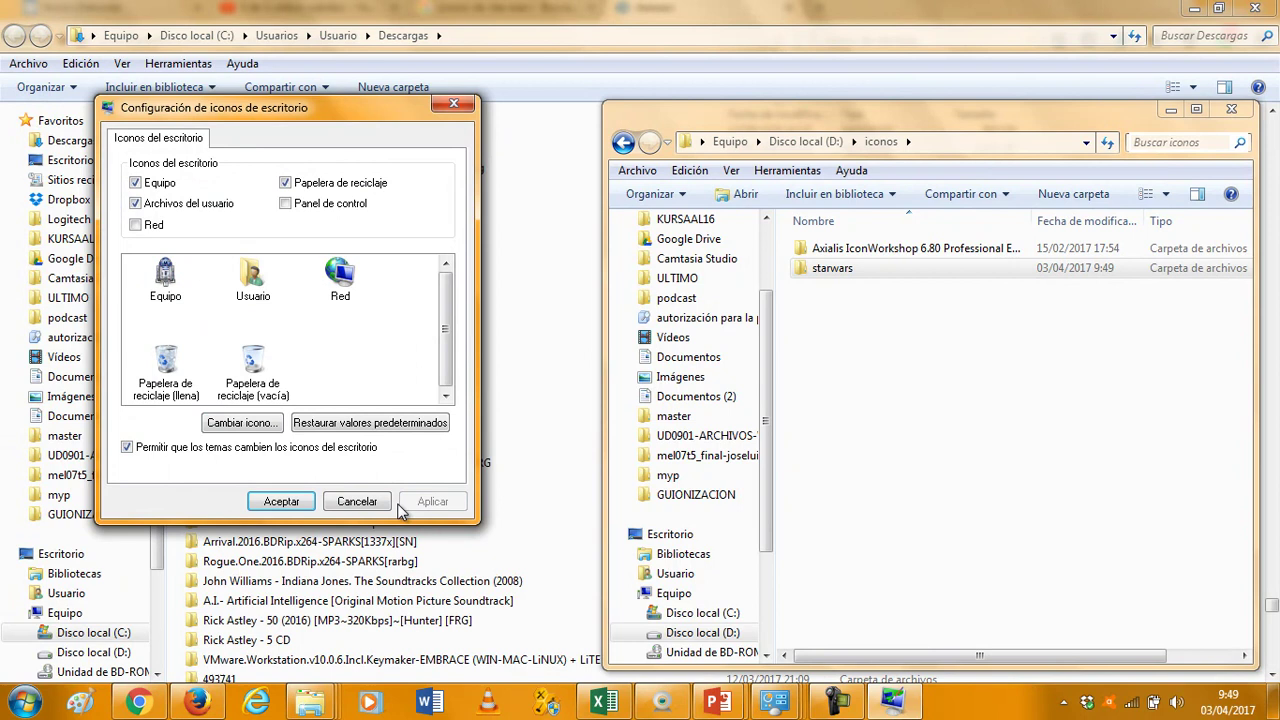
pyautogui.click(285, 503)
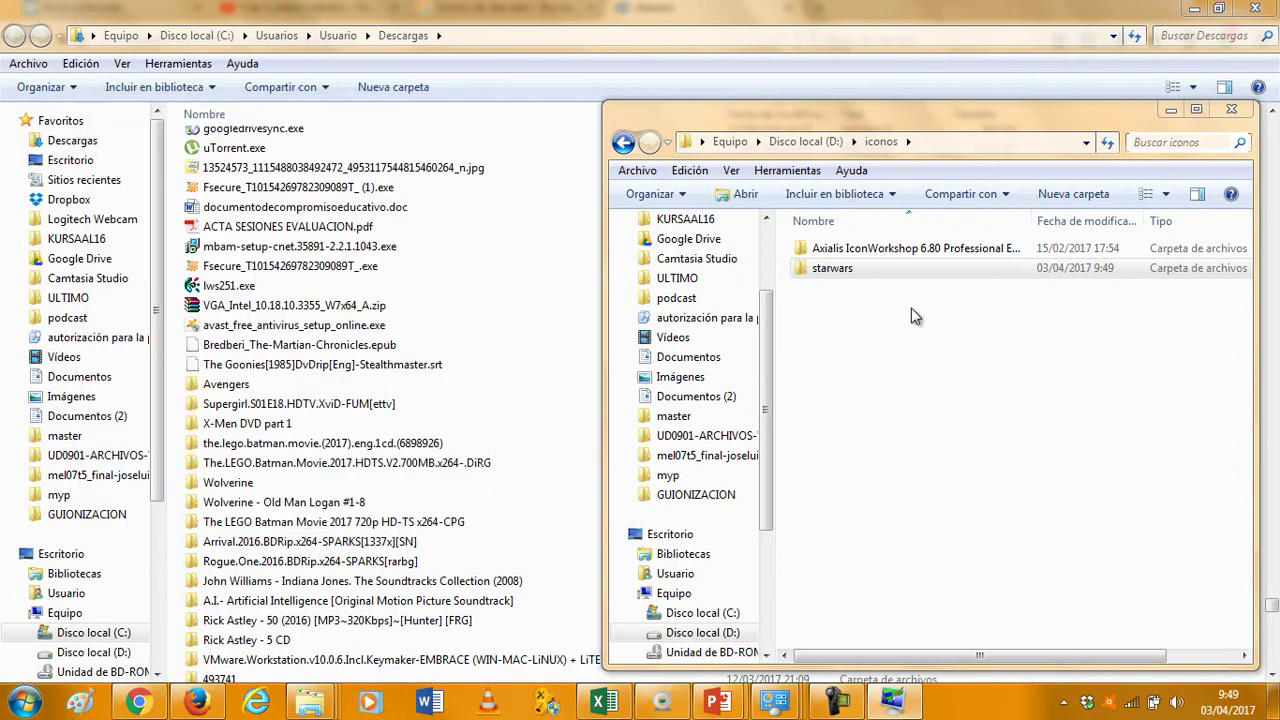
# Step: Minimize all open windows to examine the Equipo icon on the desktop
pyautogui.click(1200, 10)
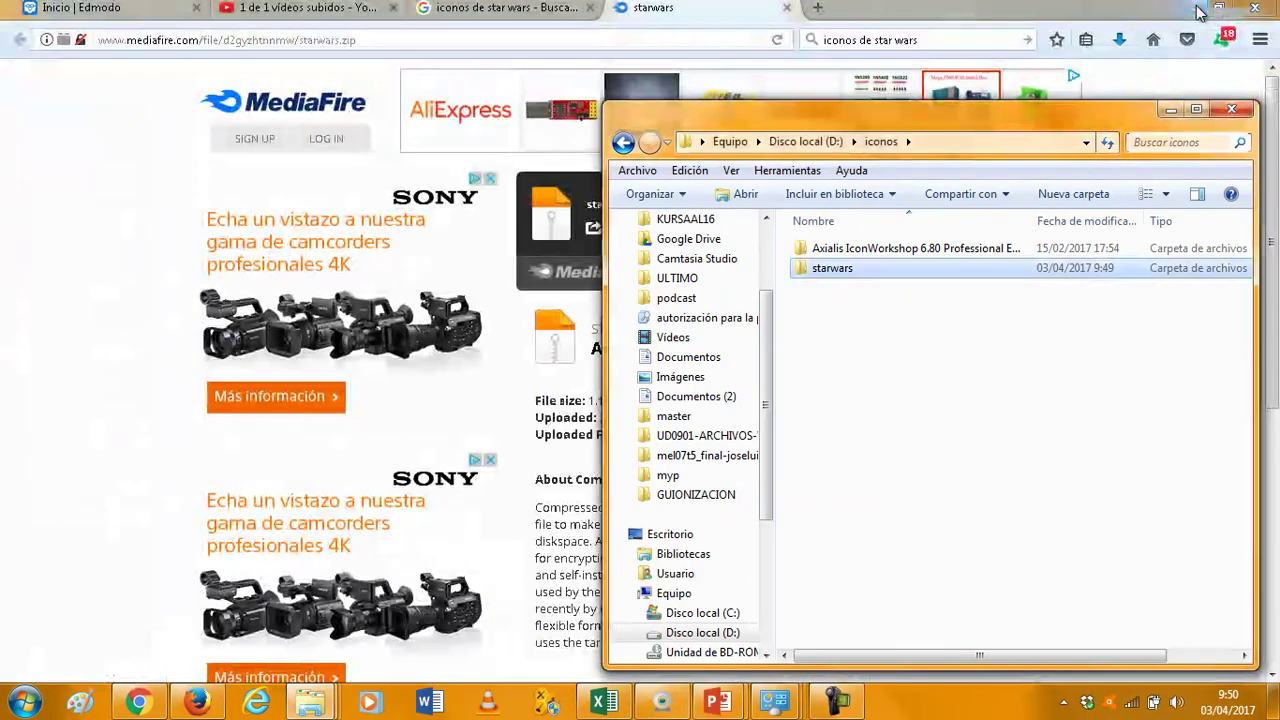
pyautogui.click(1199, 10)
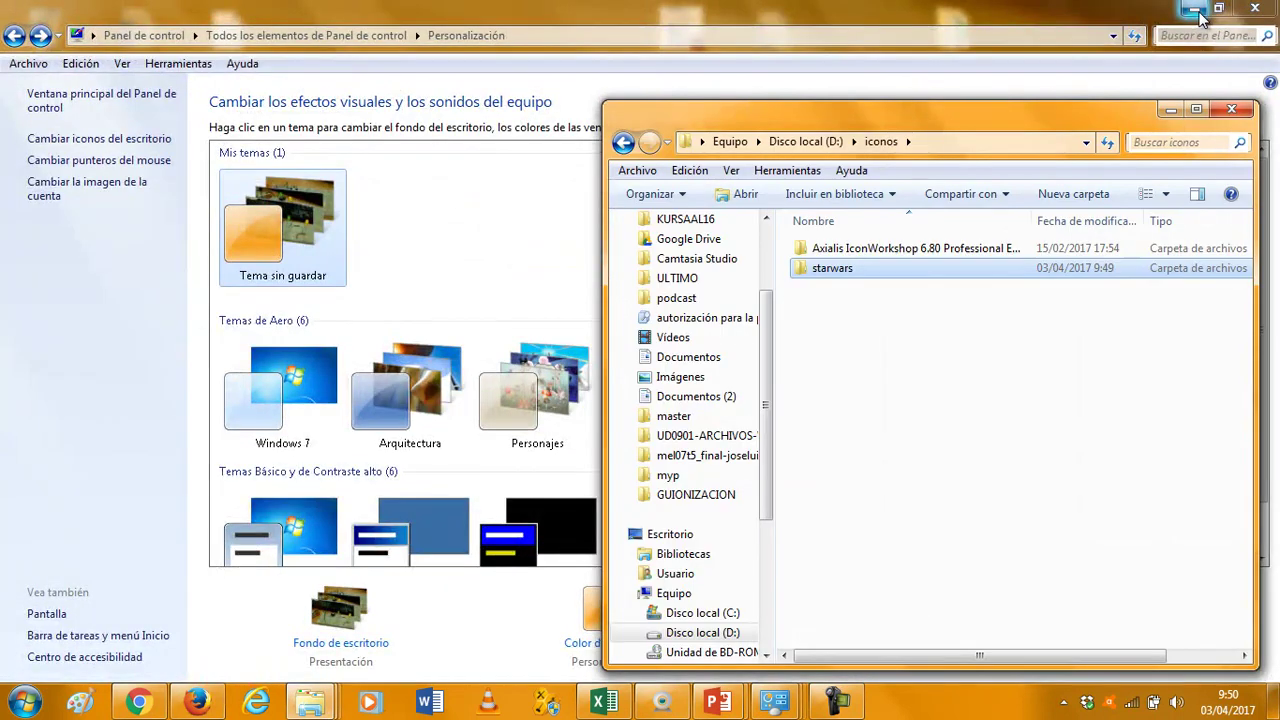
pyautogui.click(1199, 10)
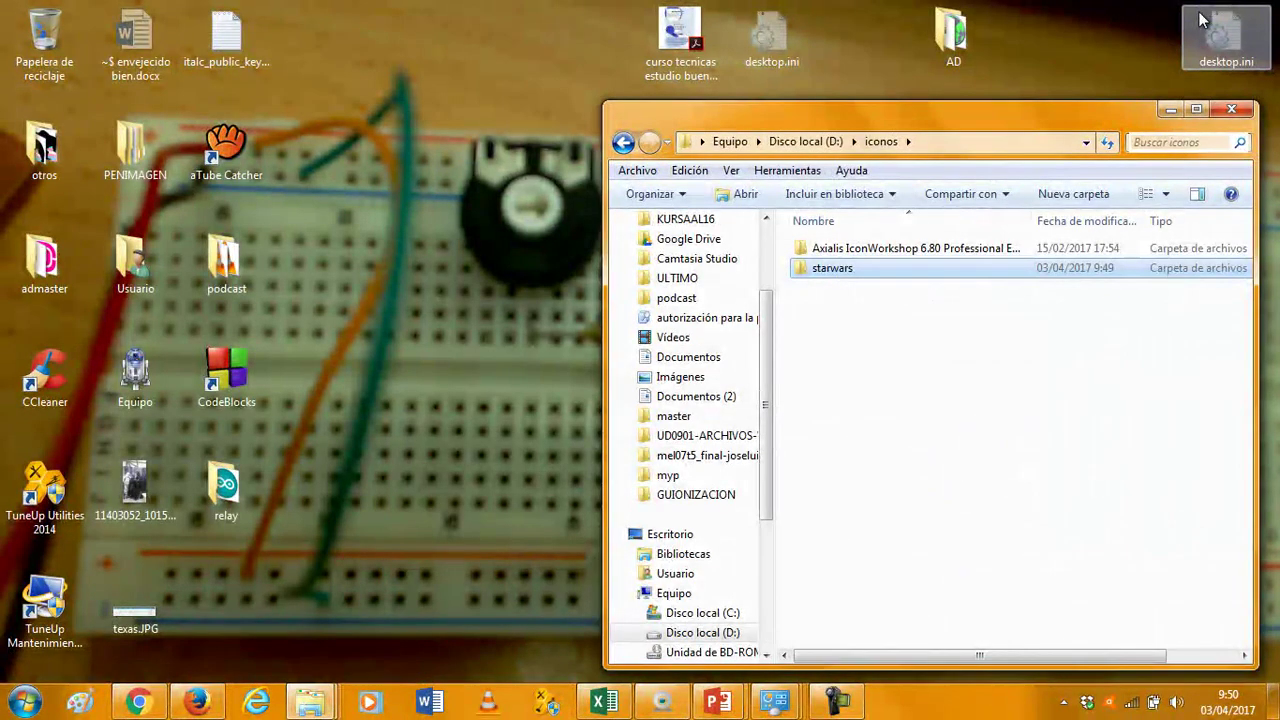
pyautogui.click(1172, 109)
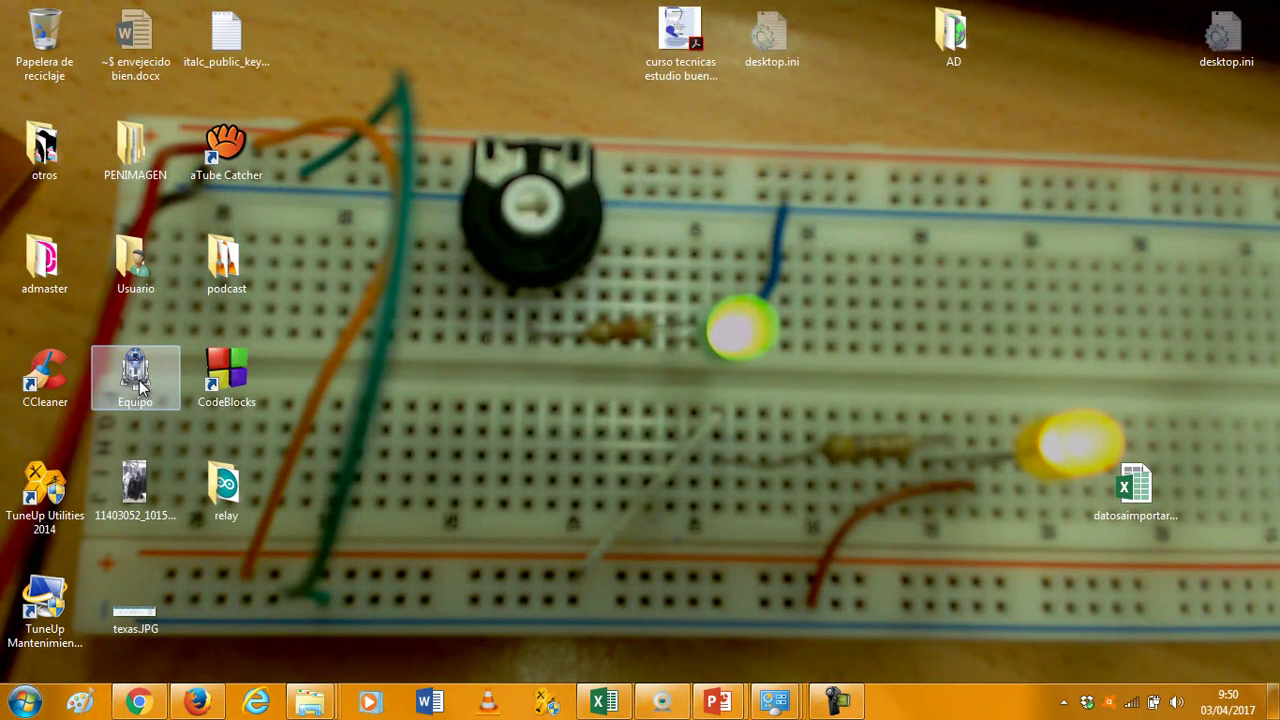
# Step: Switch to the Personalización window and open the mouse pointer settings
pyautogui.click(220, 704)
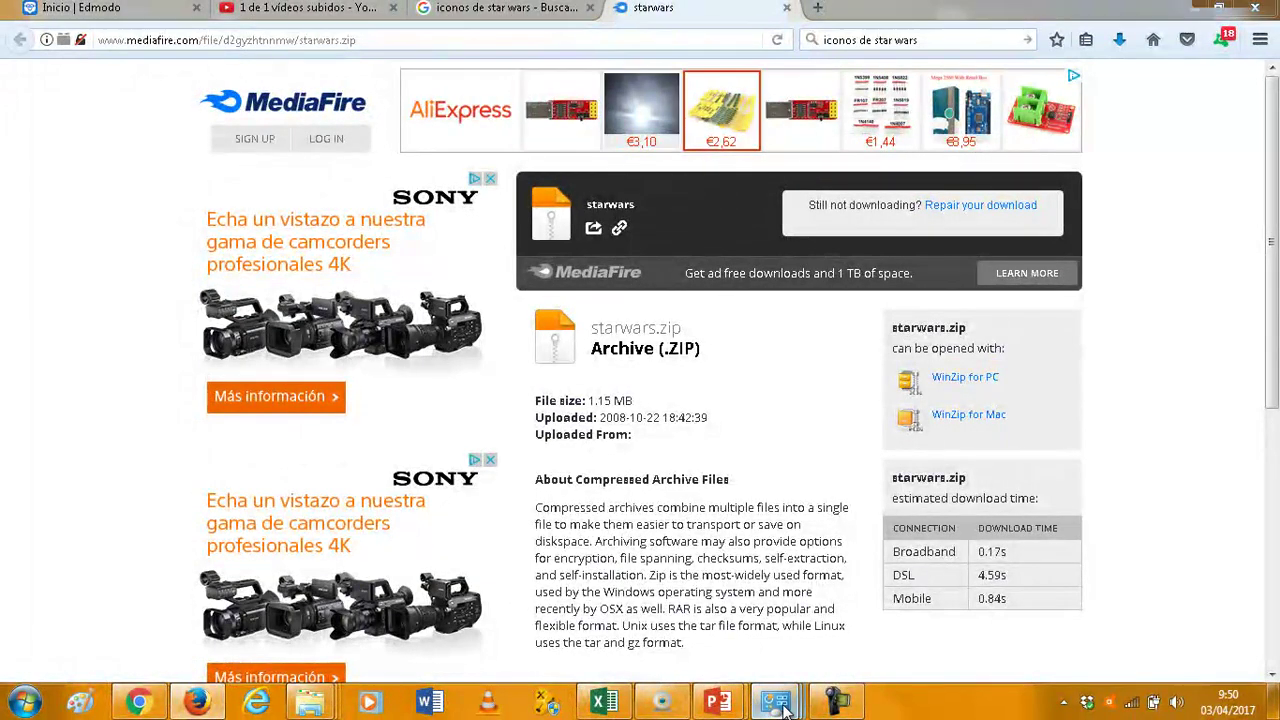
pyautogui.moveTo(775, 700)
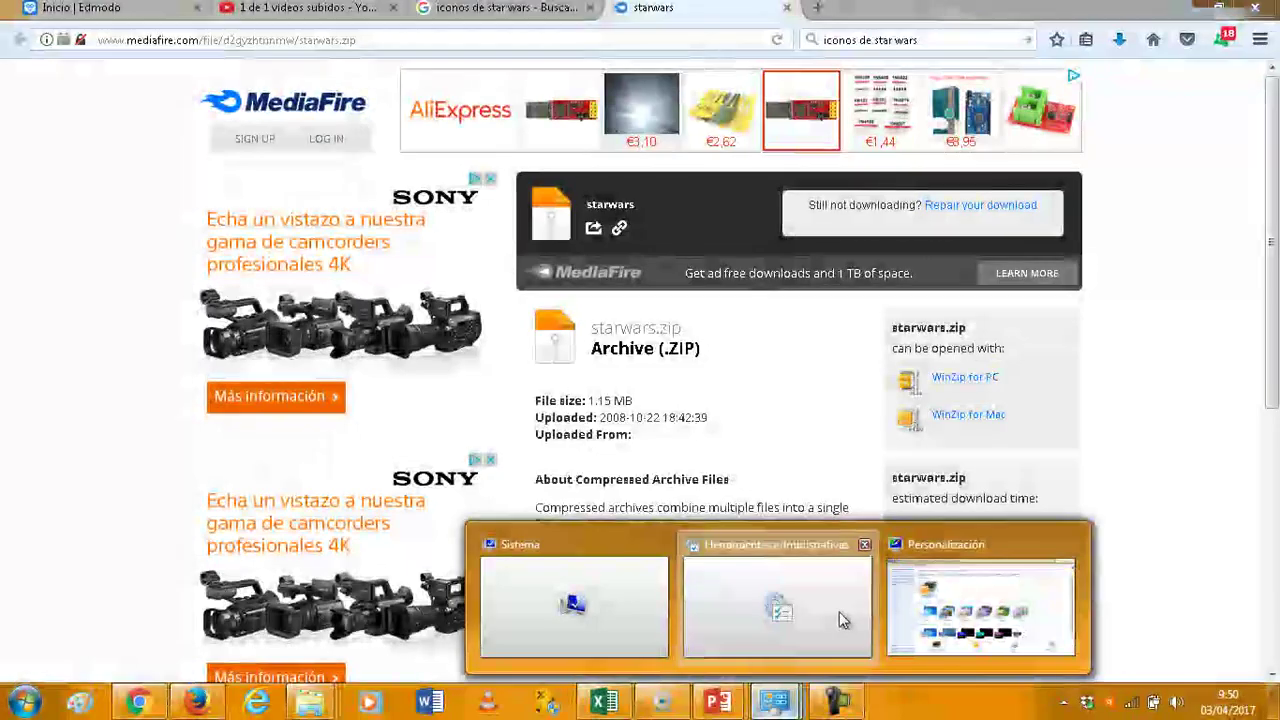
pyautogui.click(840, 616)
pyautogui.moveTo(775, 700)
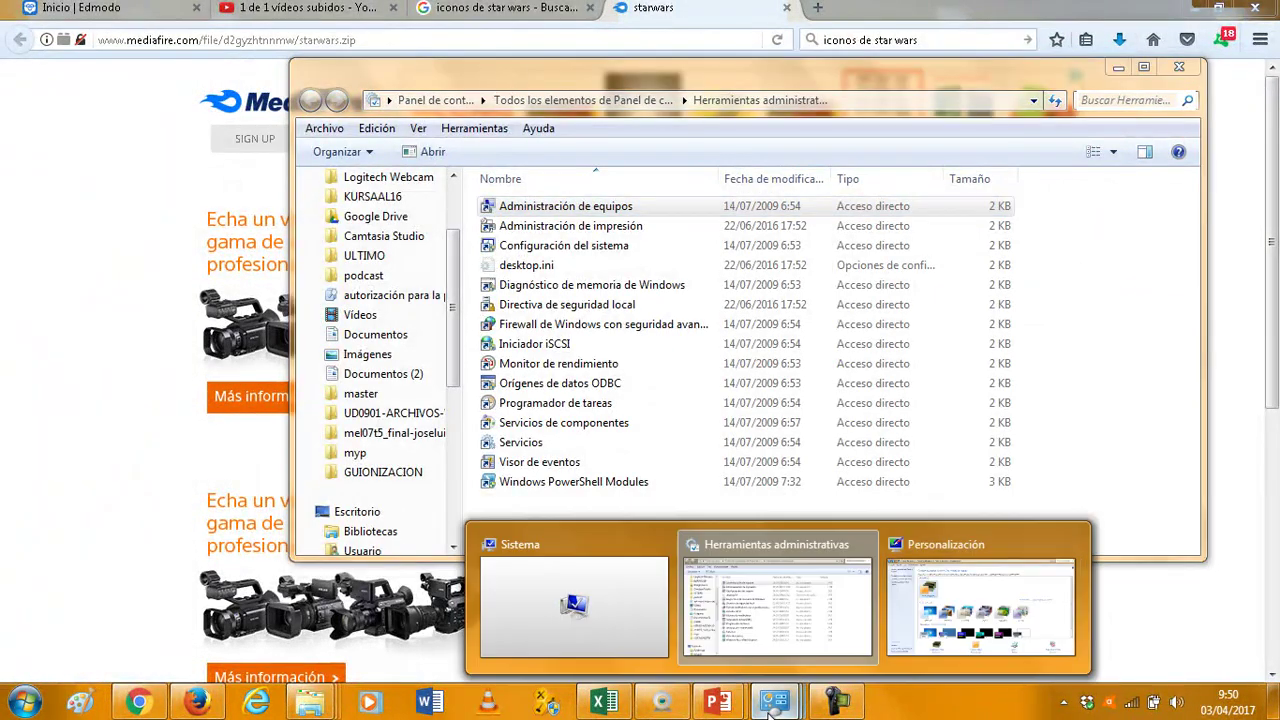
pyautogui.click(967, 624)
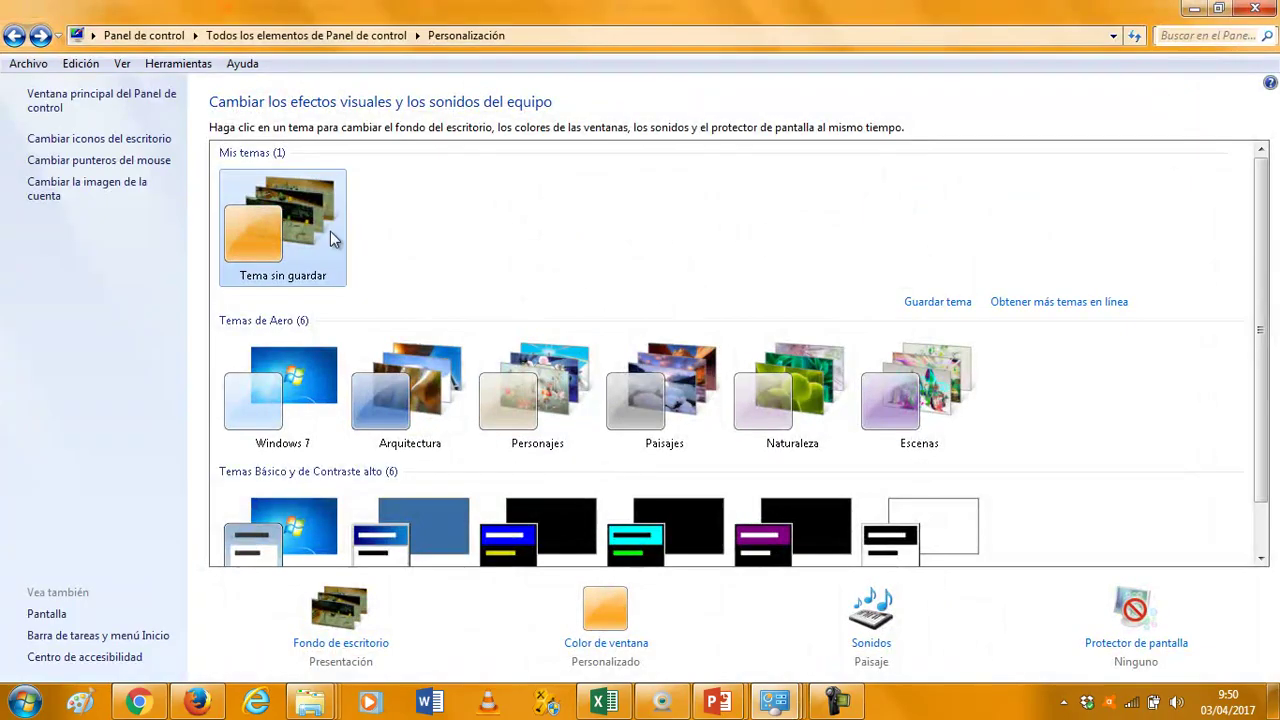
pyautogui.click(152, 170)
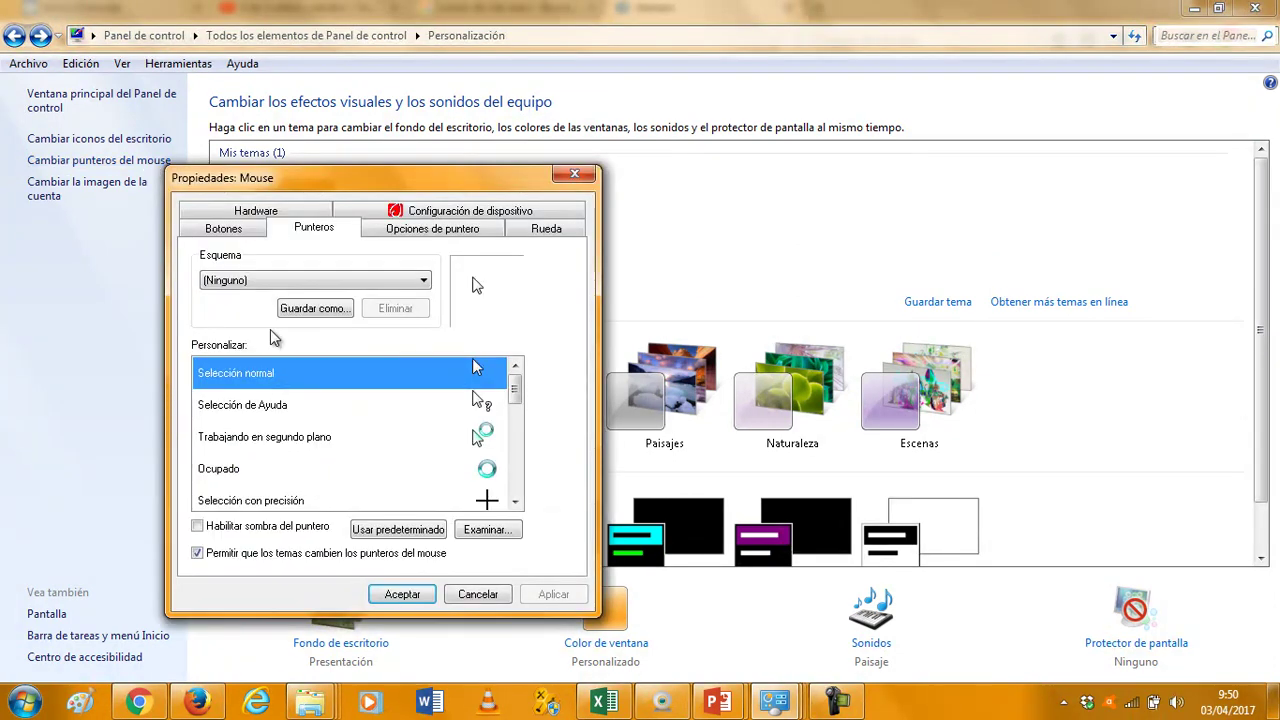
# Step: Try the Aero de Windows pointer scheme, and apply Estándar de Windows (enorme) instead
pyautogui.click(357, 279)
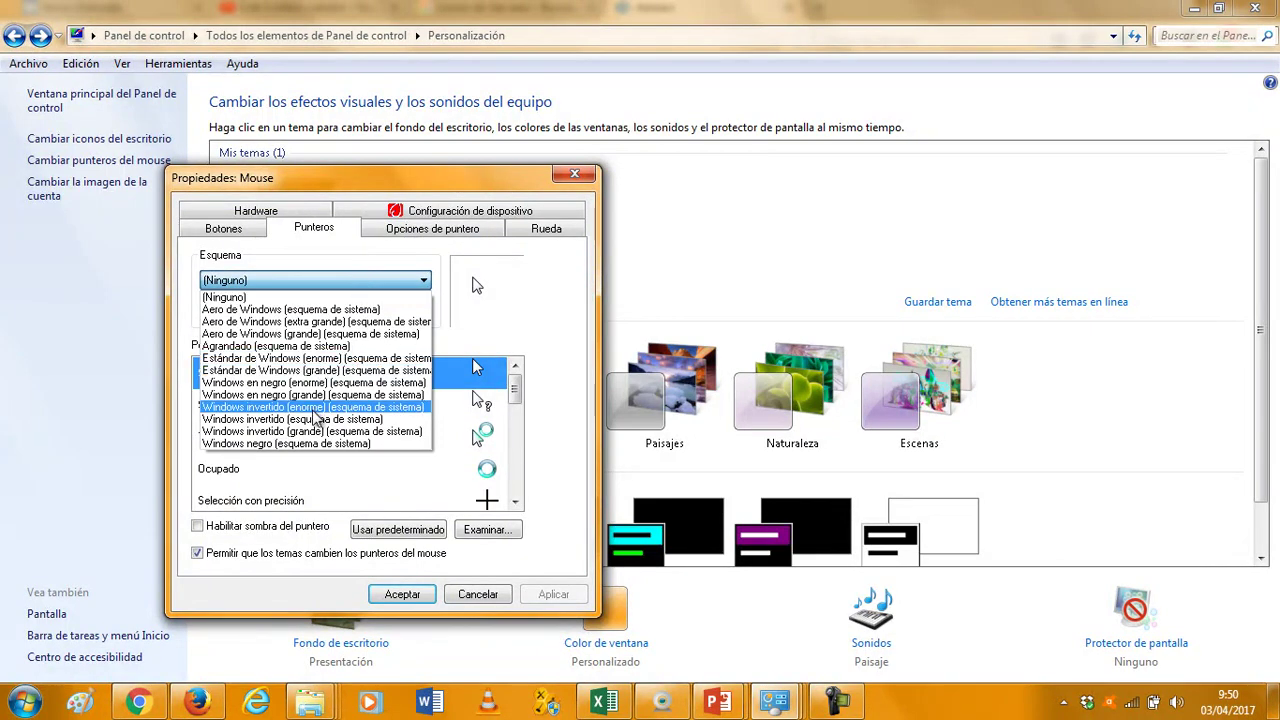
pyautogui.click(338, 310)
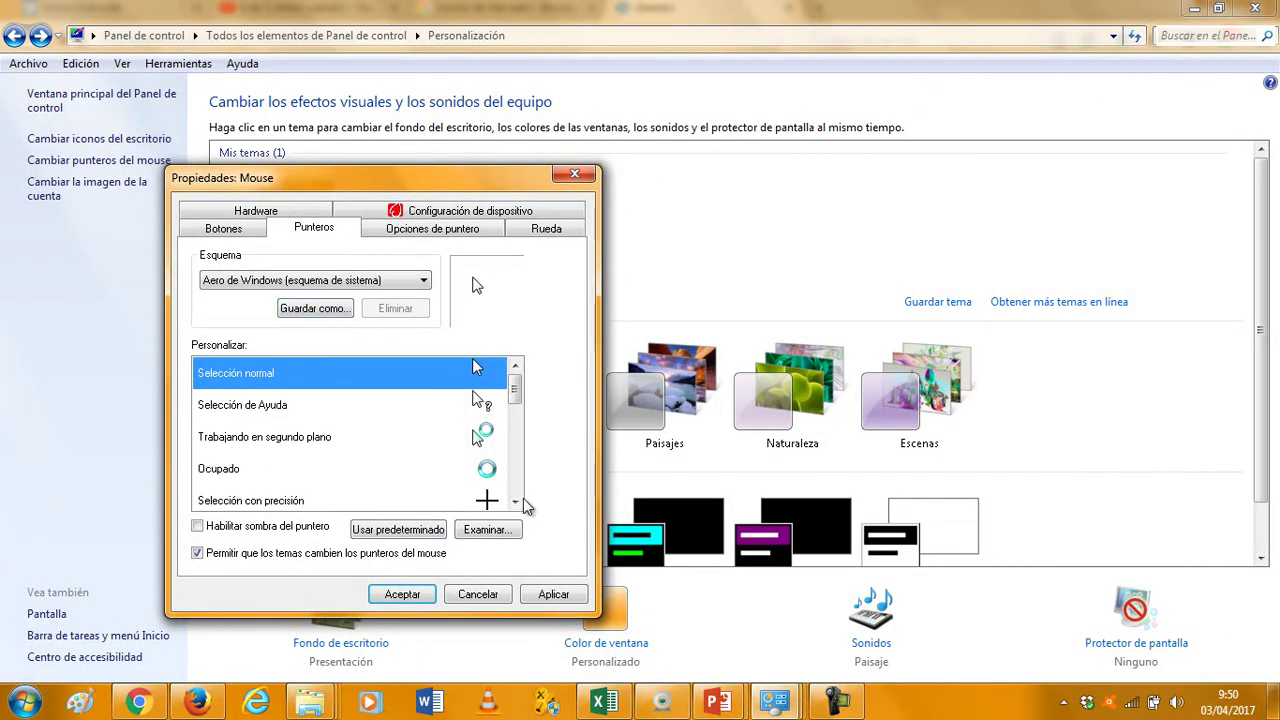
pyautogui.click(410, 281)
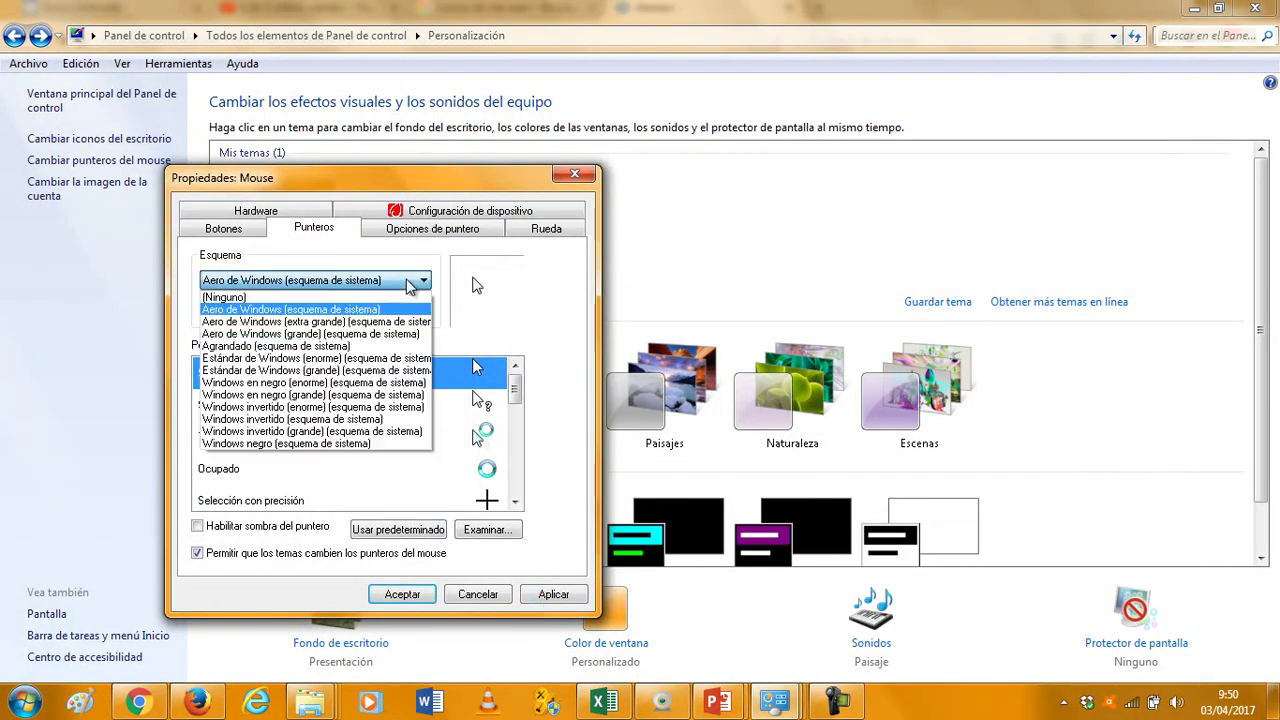
pyautogui.click(330, 359)
pyautogui.click(545, 595)
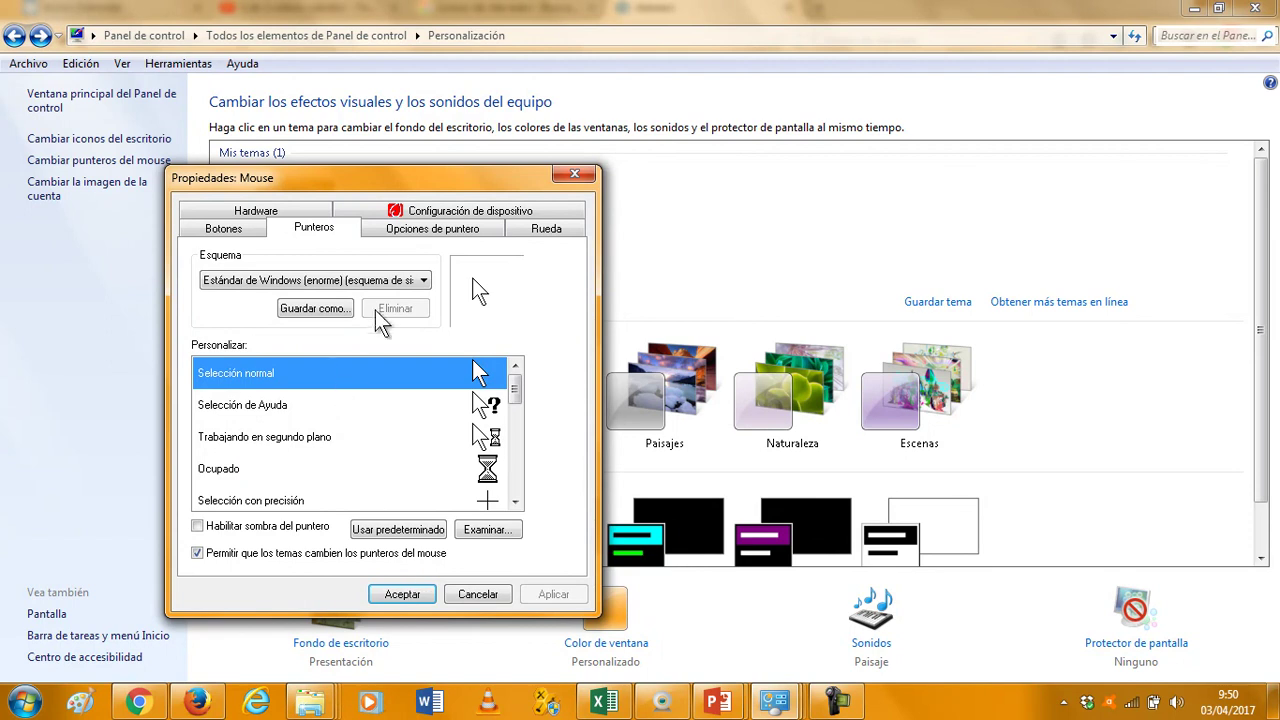
# Step: Set the mouse pointer scheme to Windows invertido (esquema de sistema) and apply it
pyautogui.click(398, 279)
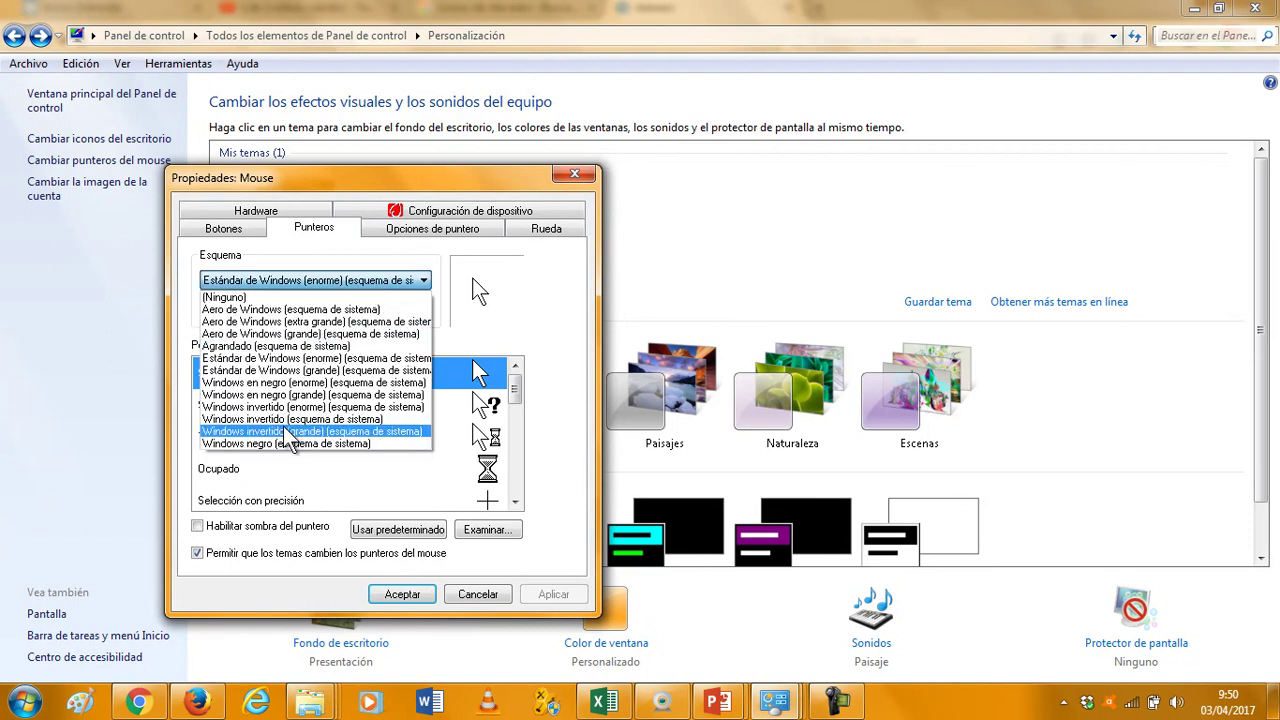
pyautogui.click(290, 419)
pyautogui.click(553, 594)
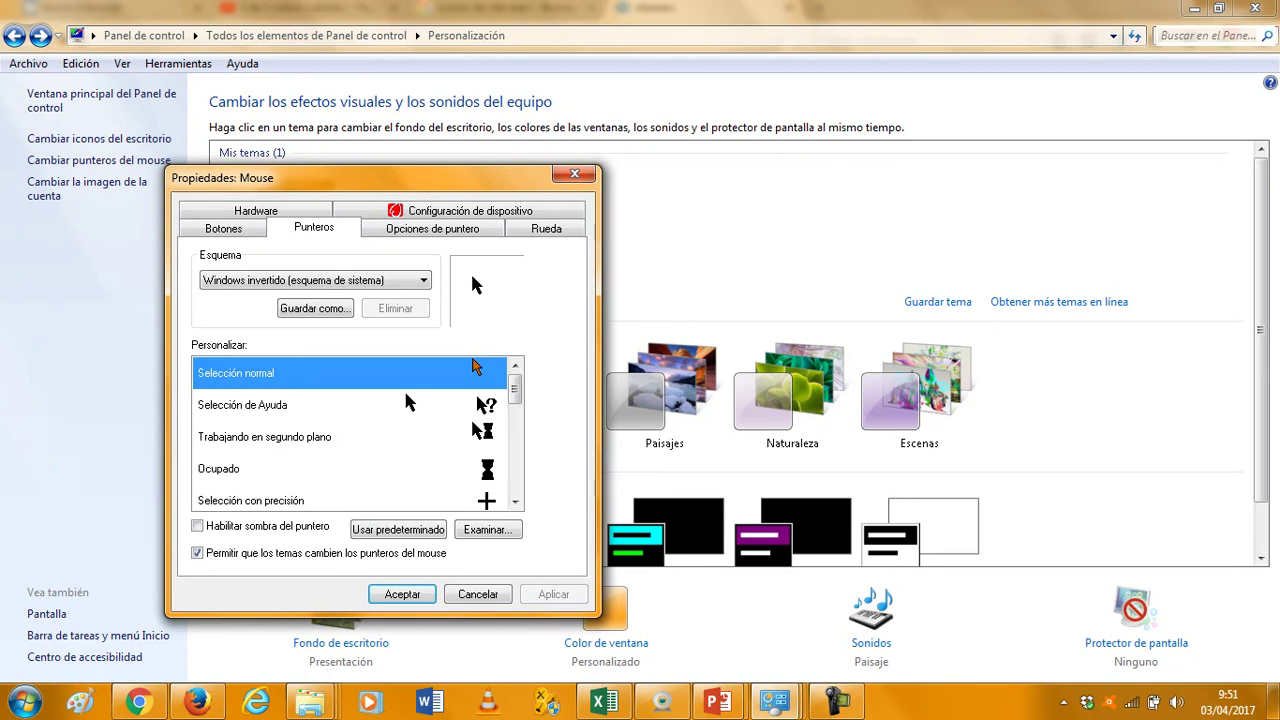
# Step: Set the mouse pointer scheme to Windows en negro (enorme) and apply it
pyautogui.click(424, 281)
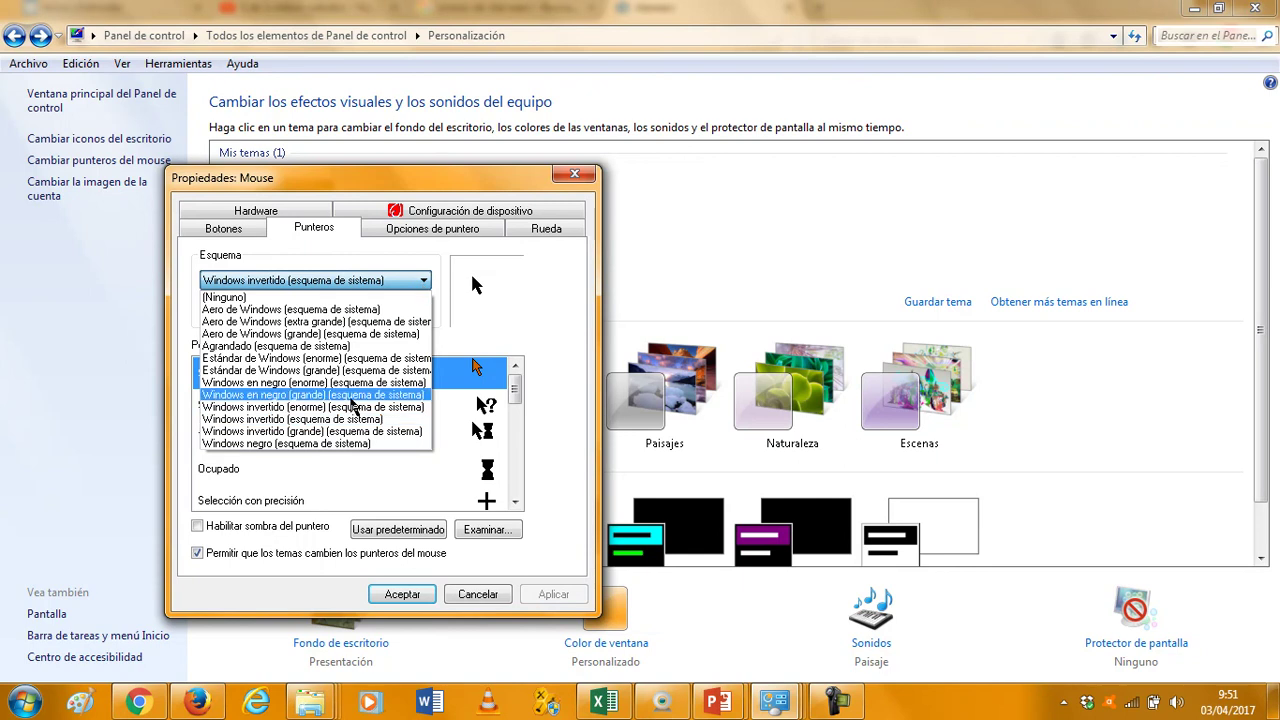
pyautogui.click(350, 384)
pyautogui.click(545, 594)
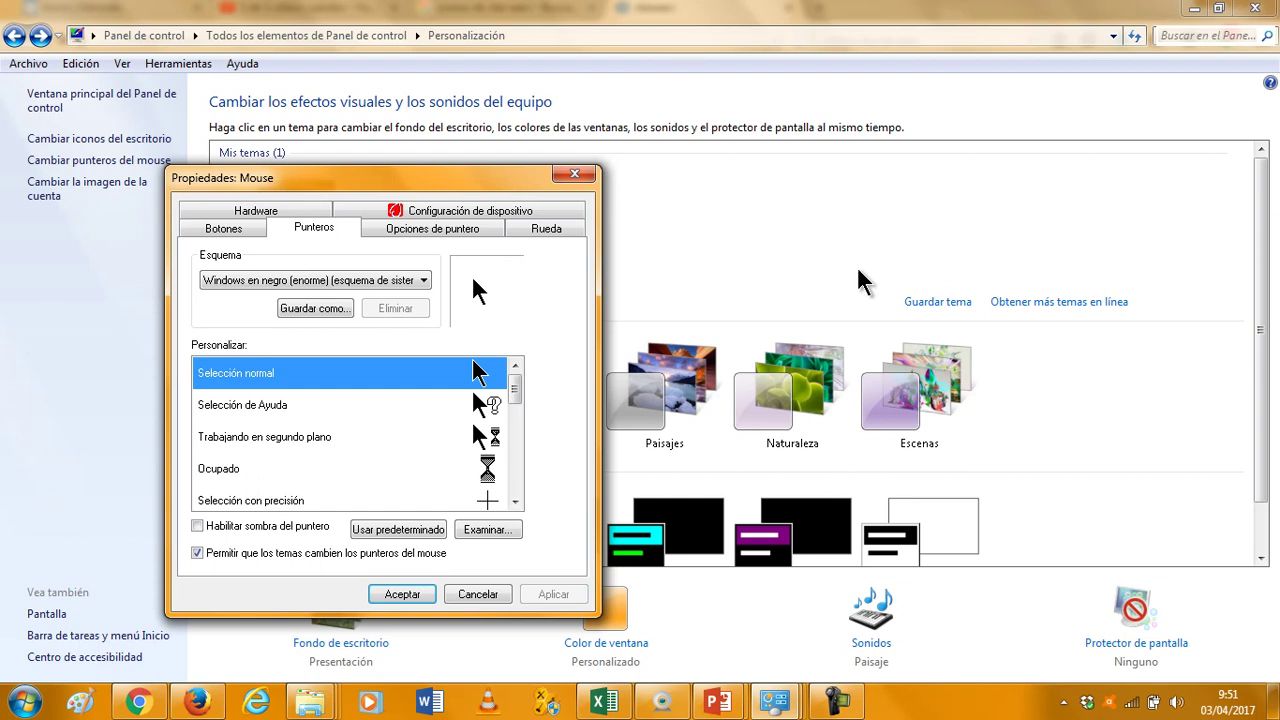
# Step: Confirm the mouse pointer properties, and open Facilitar el uso del mouse in Centro de accesibilidad
pyautogui.click(406, 597)
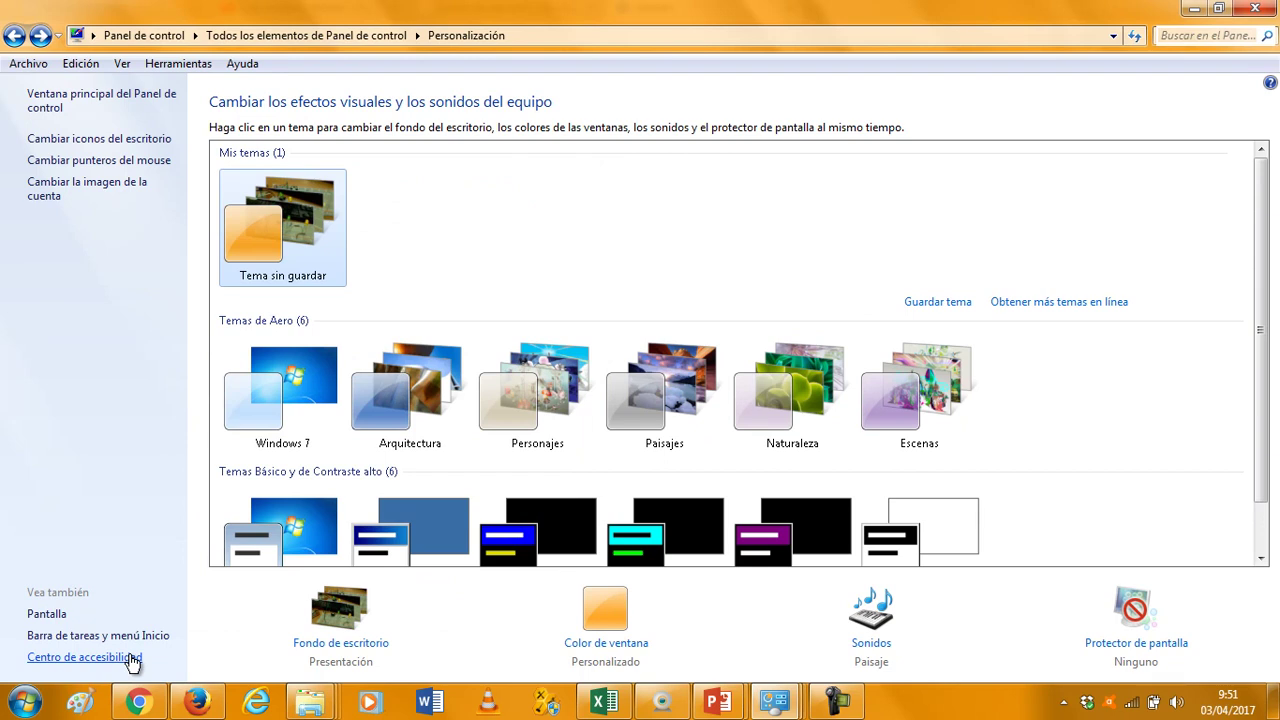
pyautogui.click(131, 657)
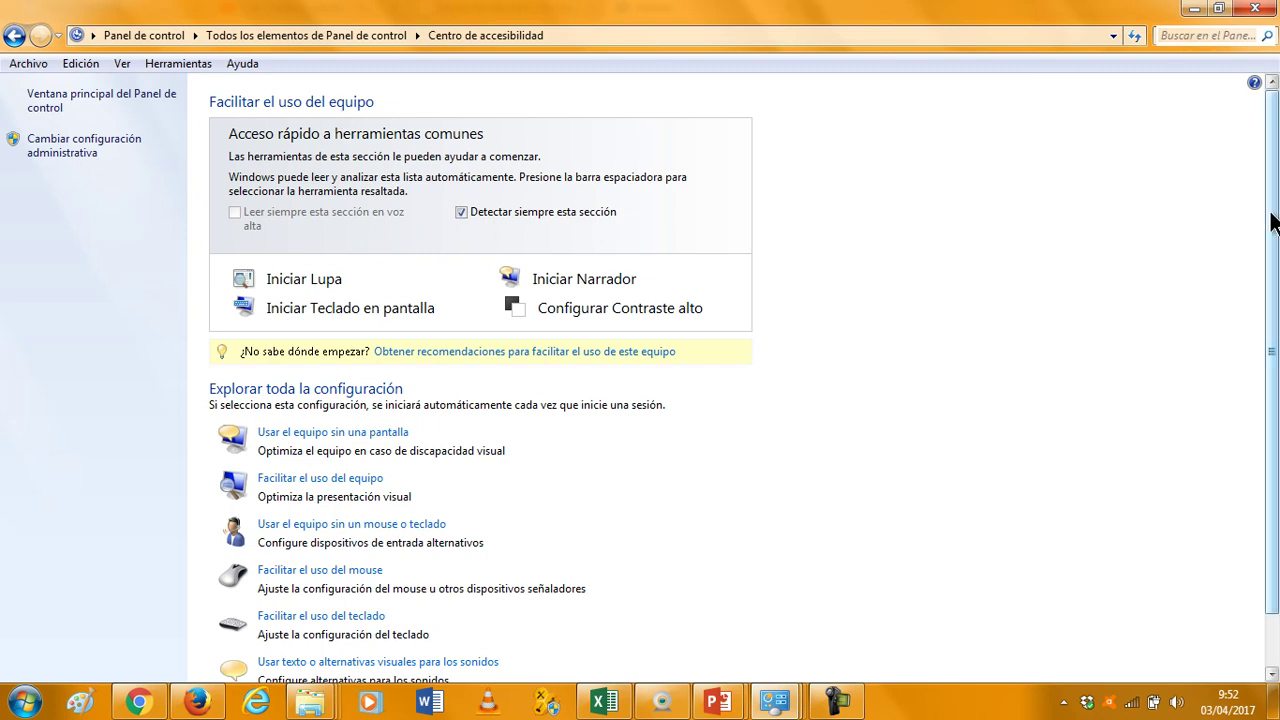
pyautogui.scroll(-1, 1272, 220)
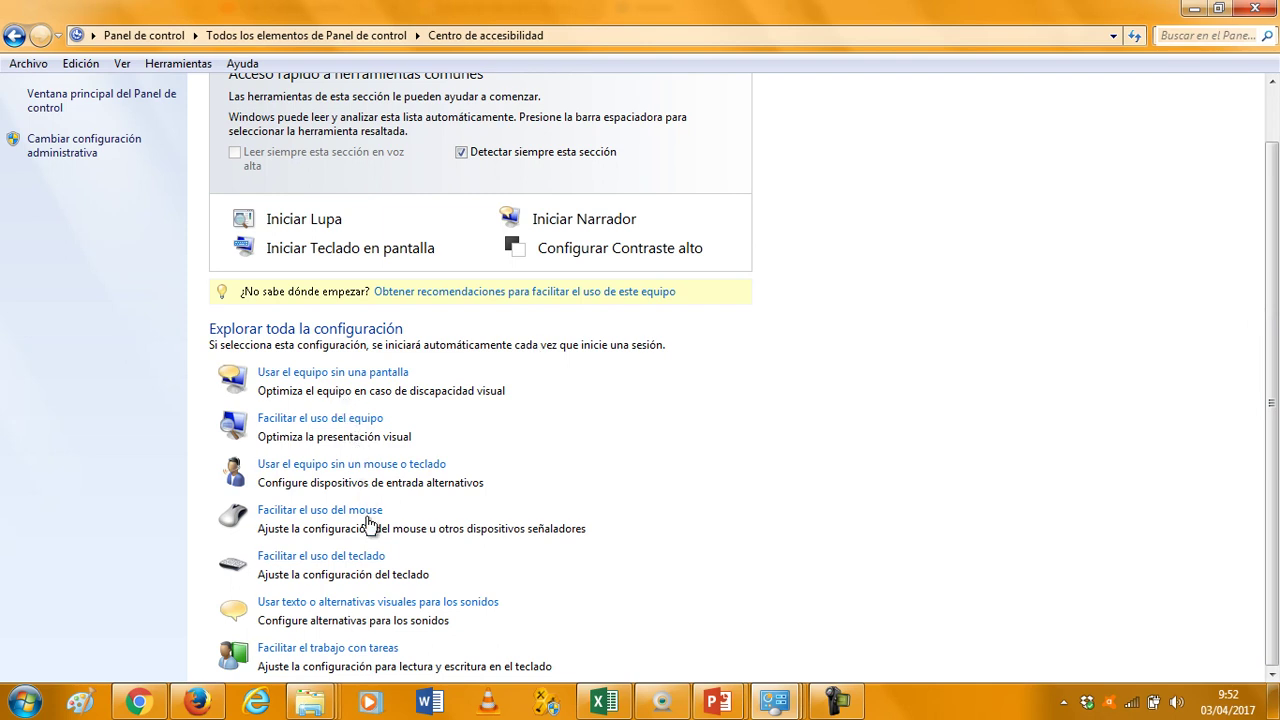
pyautogui.click(372, 520)
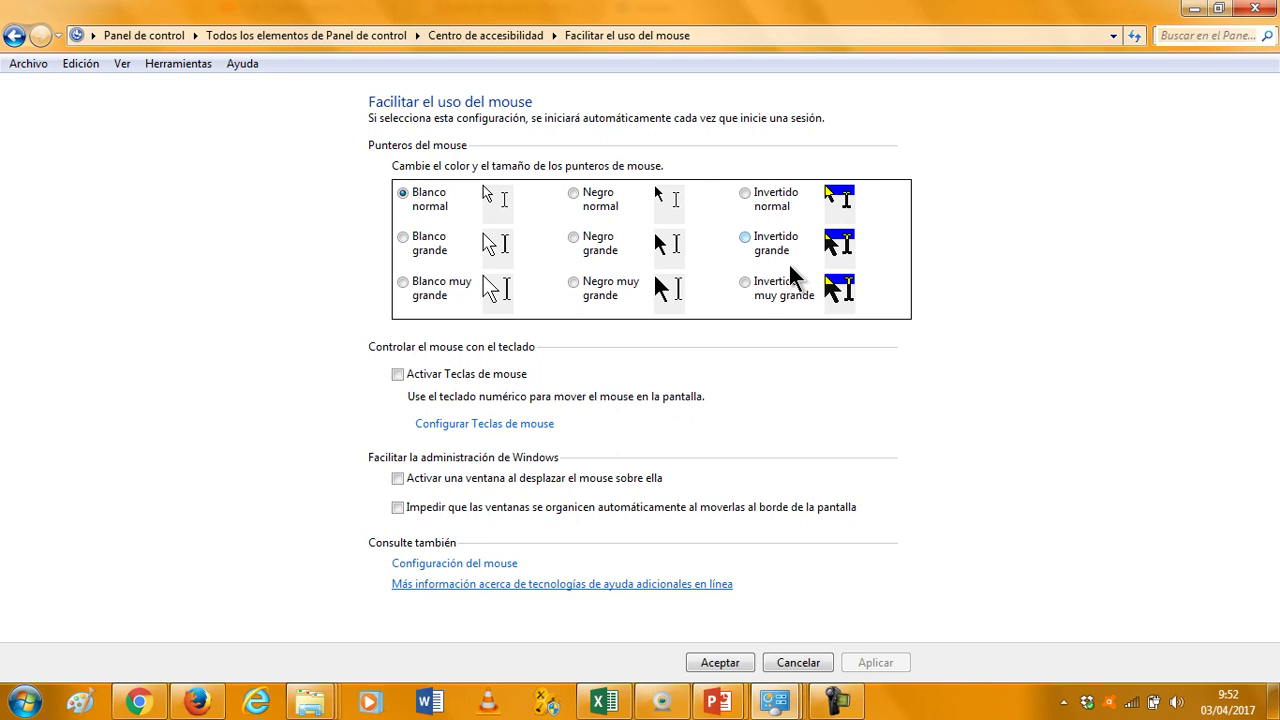
# Step: Try out Activar Teclas de mouse by applying it, and turn it back off, accepting the mouse settings
pyautogui.click(487, 376)
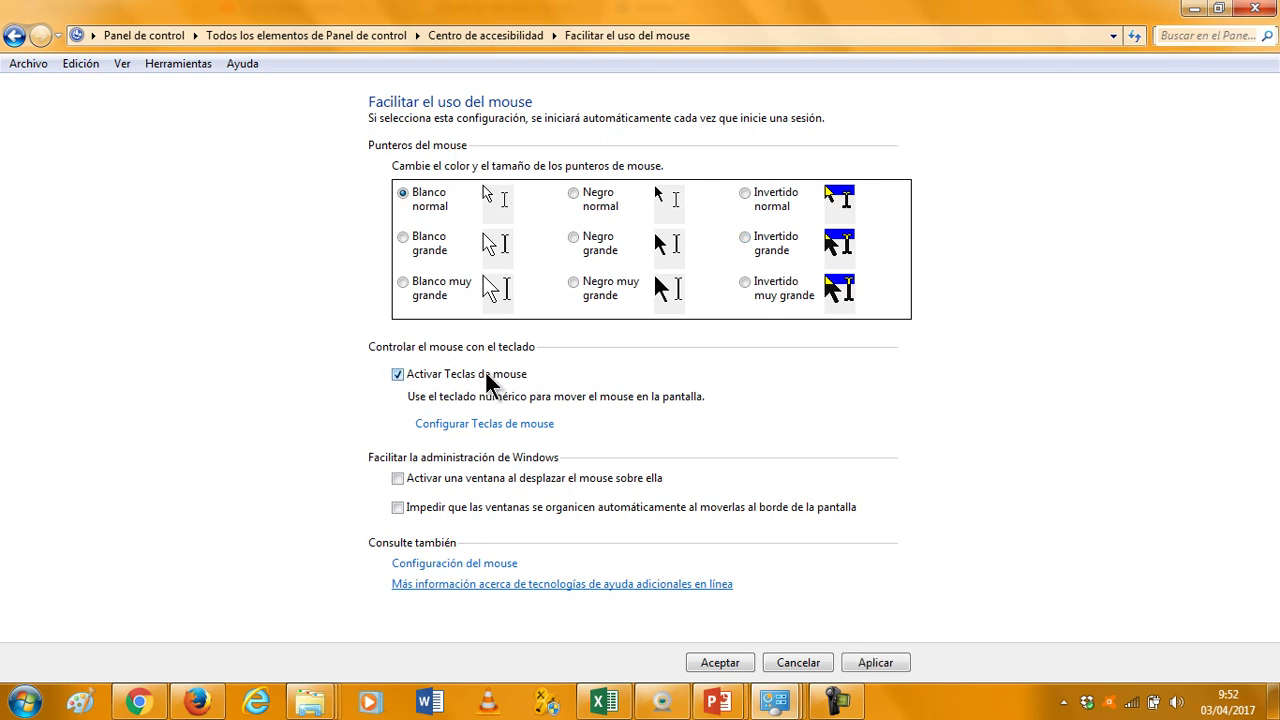
pyautogui.click(880, 666)
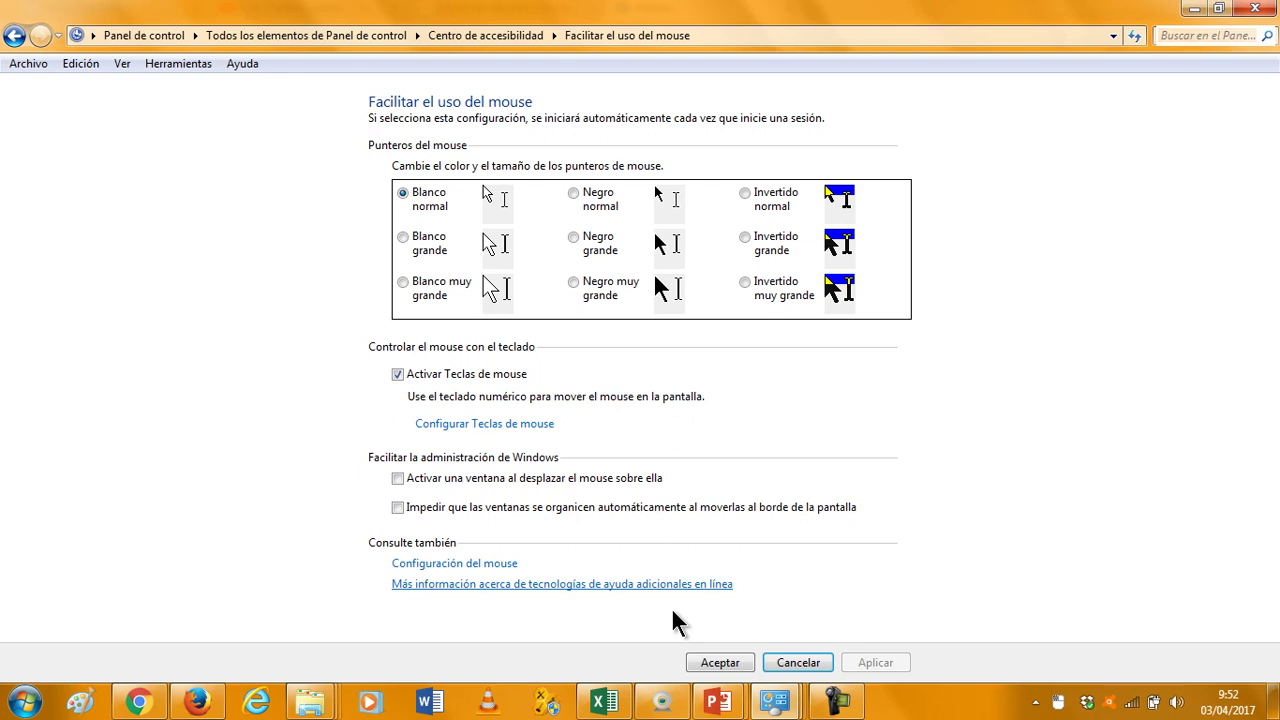
pyautogui.click(489, 375)
pyautogui.click(870, 672)
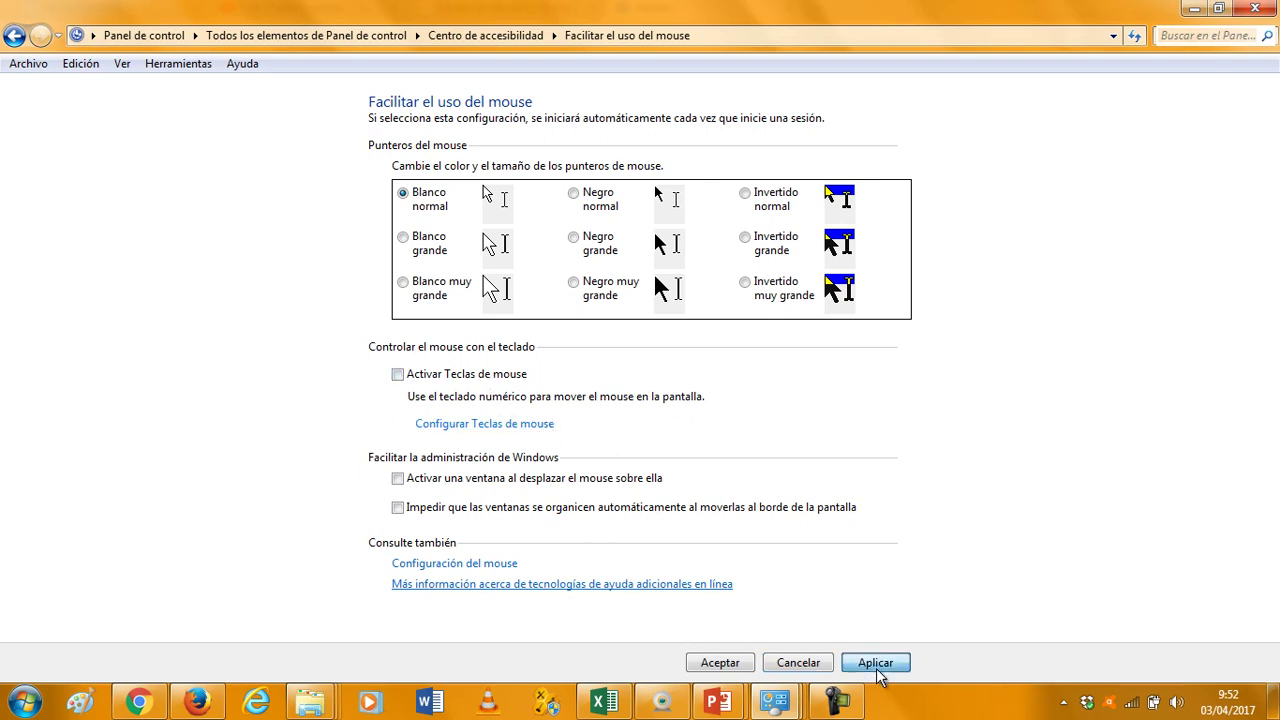
pyautogui.click(720, 663)
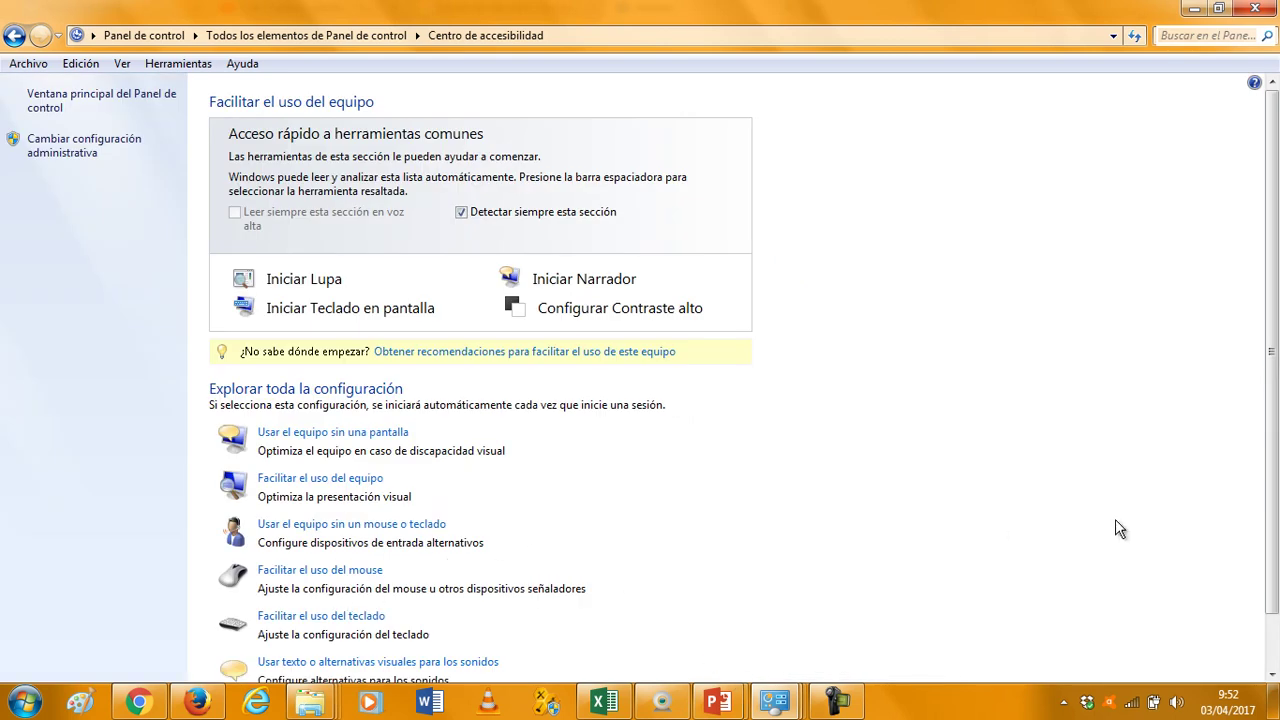
# Step: Open Usar texto o alternativas visuales para los sonidos and apply visual sound notifications (Sound Sentry)
pyautogui.scroll(-2, 1270, 383)
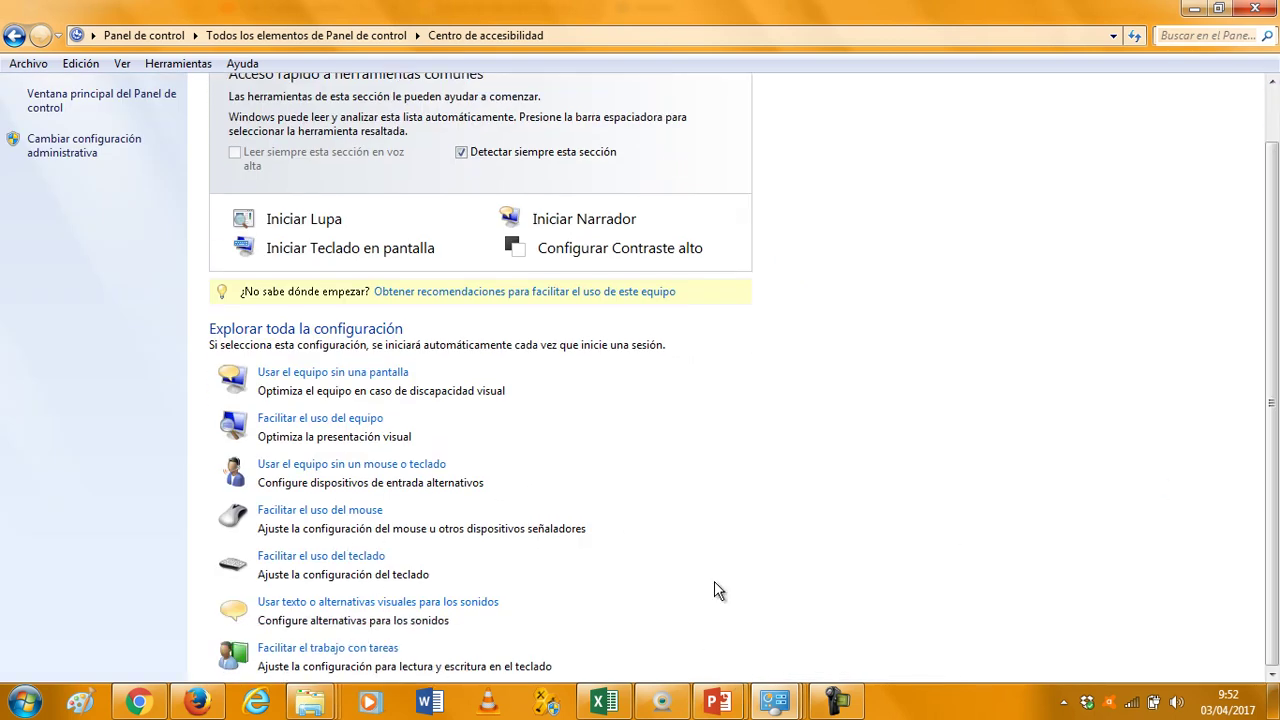
pyautogui.click(425, 604)
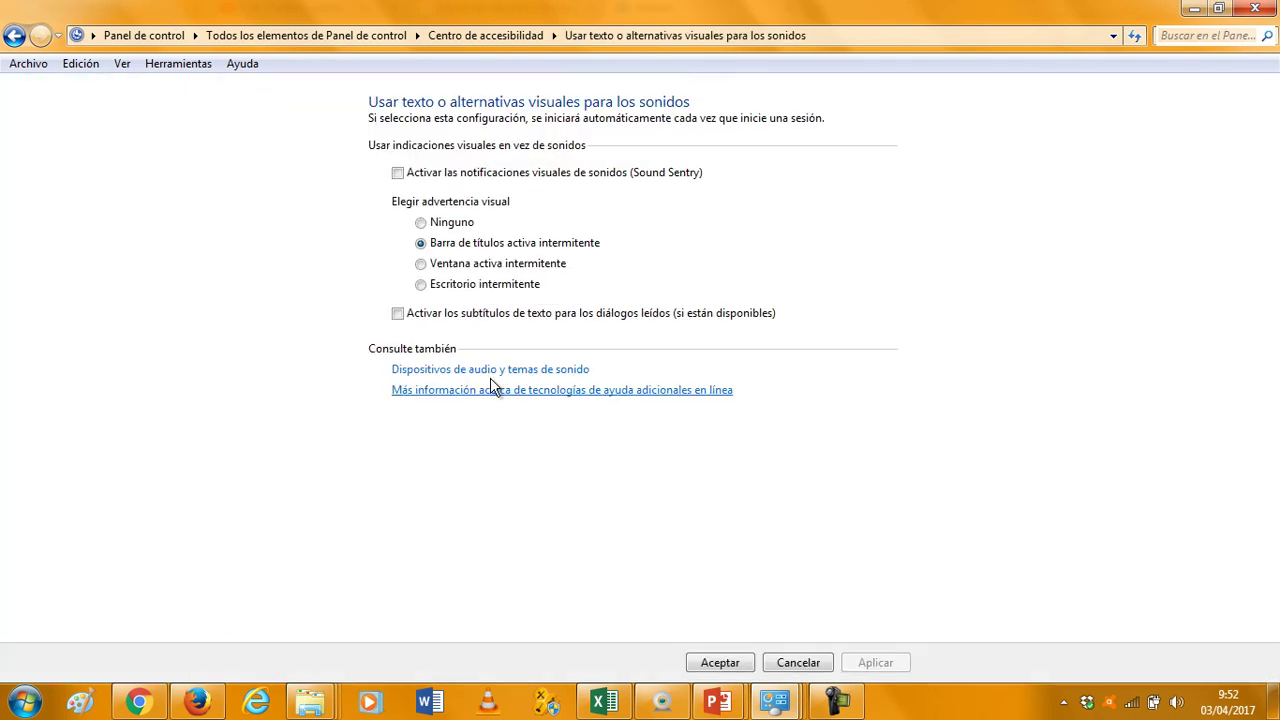
pyautogui.click(528, 180)
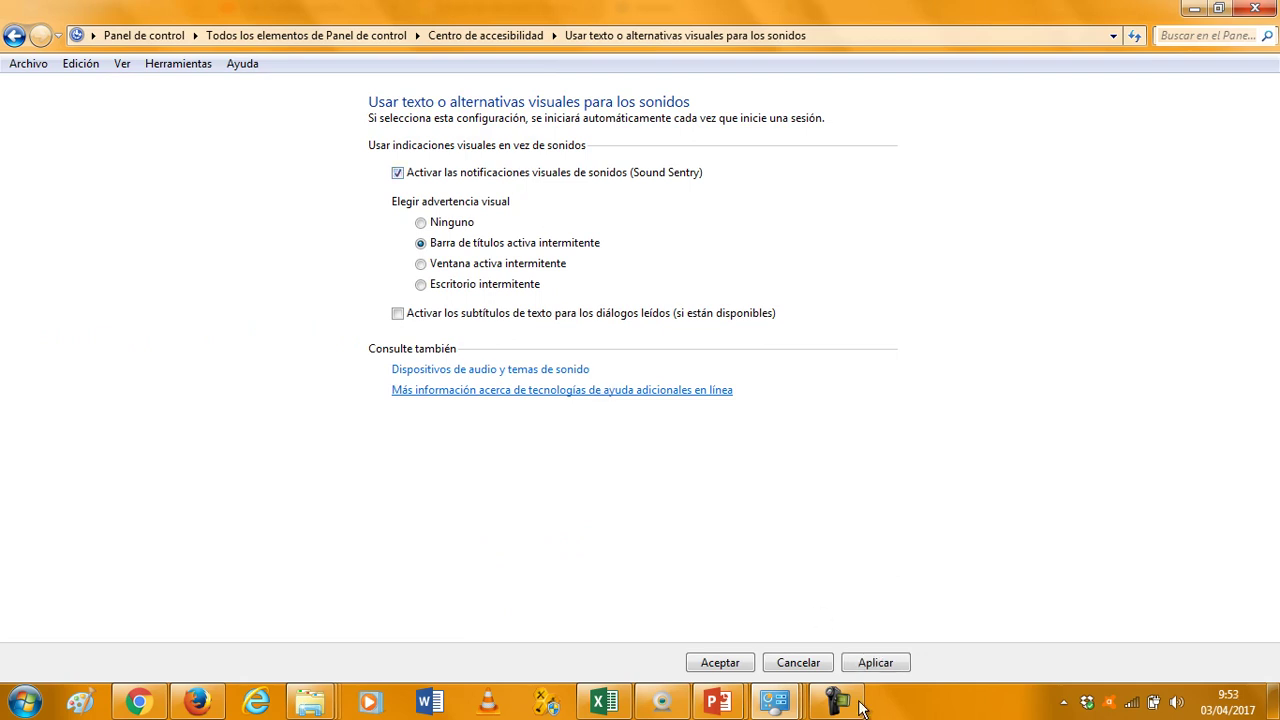
pyautogui.click(890, 665)
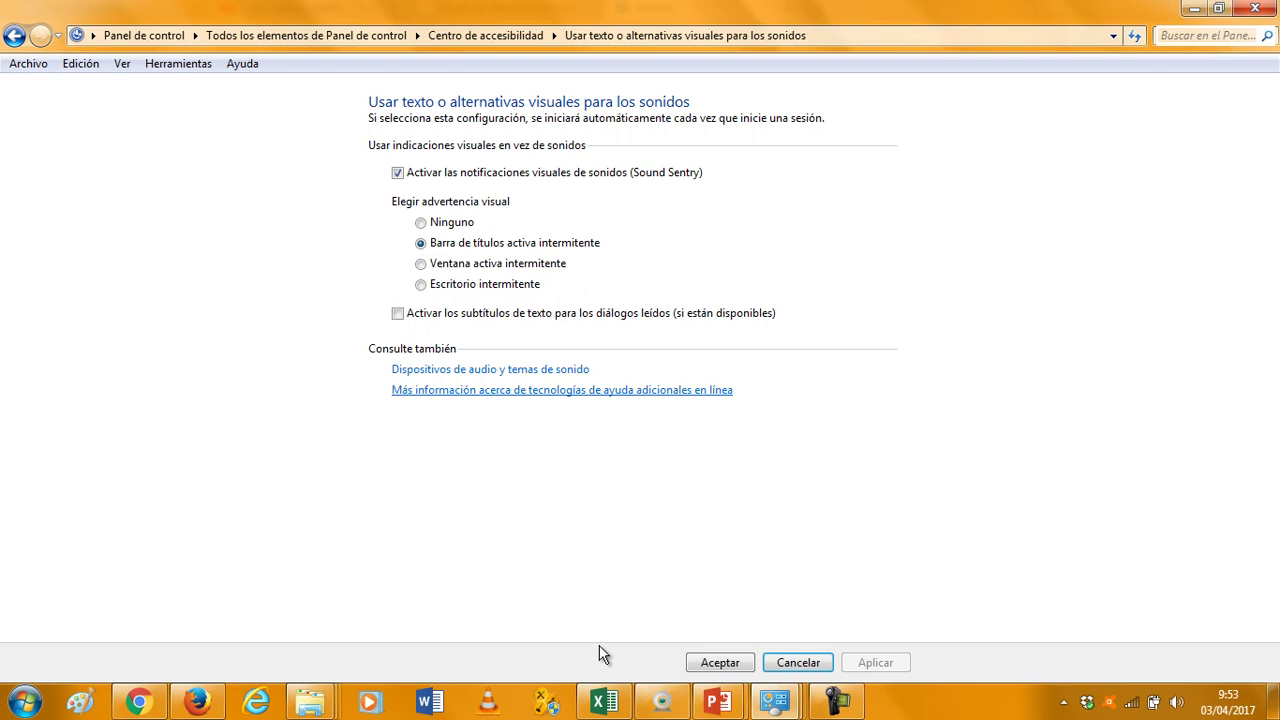
# Step: Open Dispositivos de audio y temas de sonido and test the Alarma de bajo nivel de carga de batería sound, closing the sound settings
pyautogui.click(533, 372)
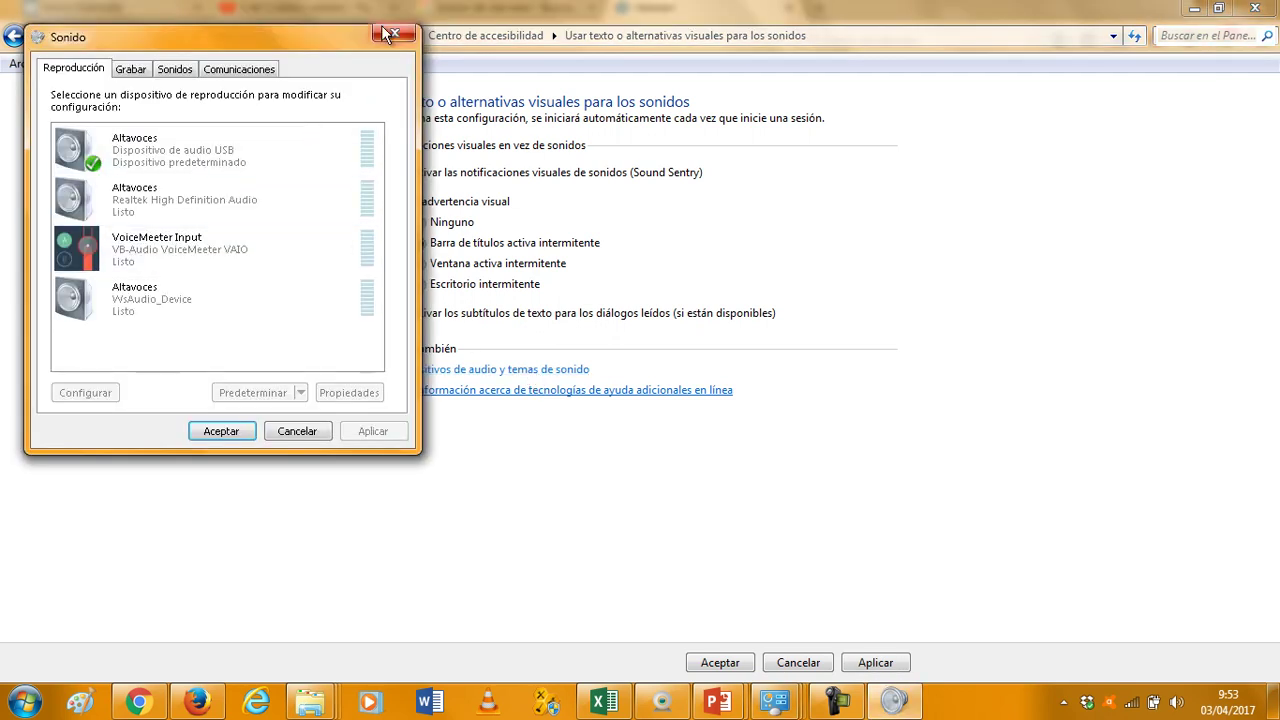
pyautogui.click(175, 69)
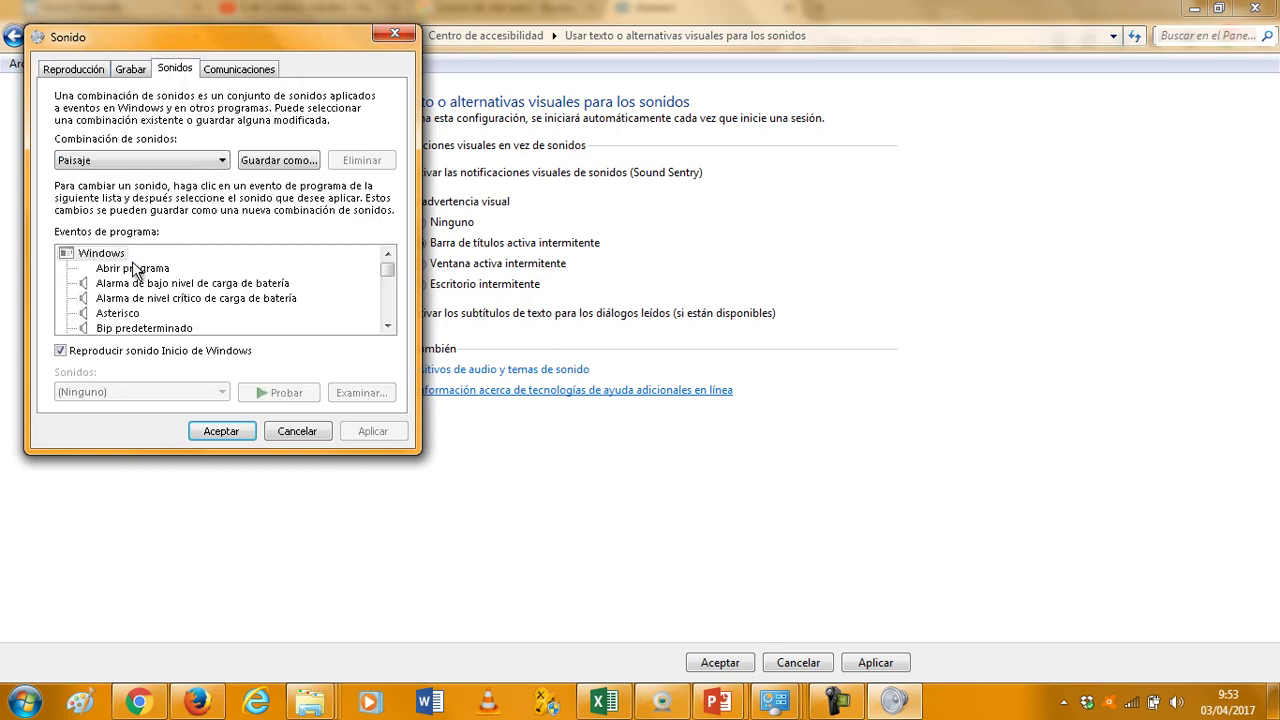
pyautogui.click(150, 283)
pyautogui.click(286, 393)
pyautogui.click(286, 393)
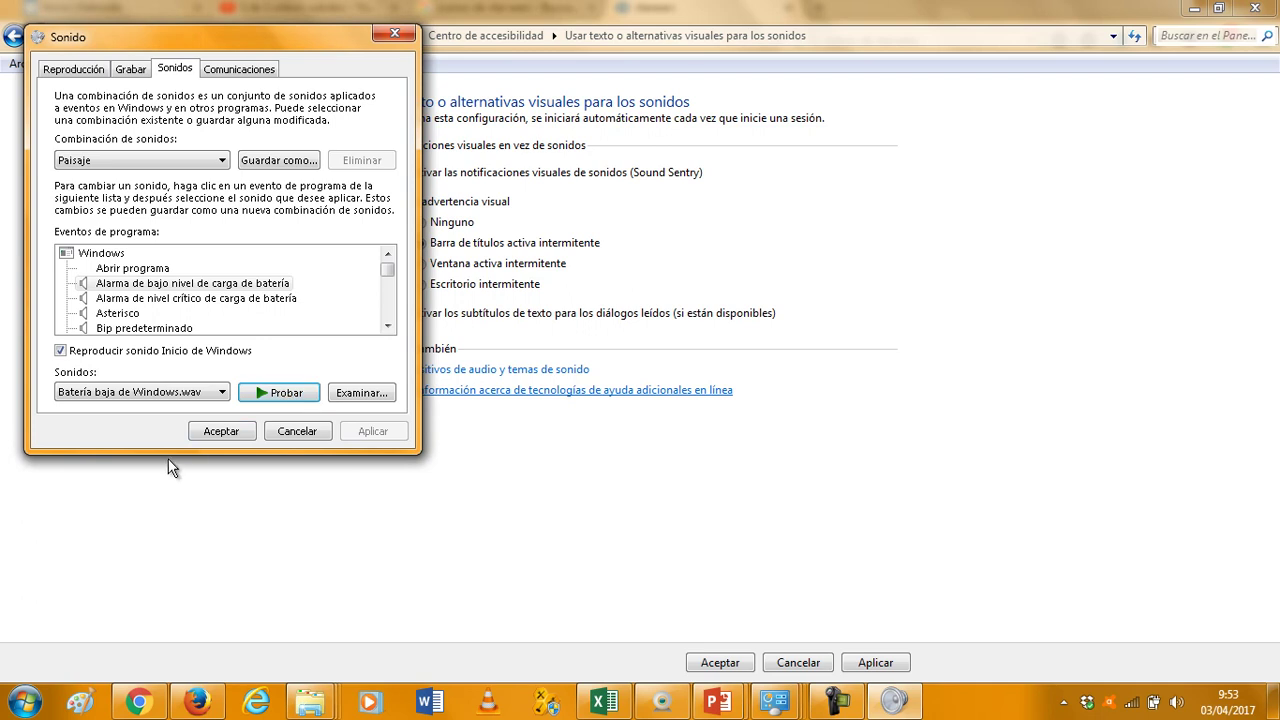
pyautogui.click(222, 431)
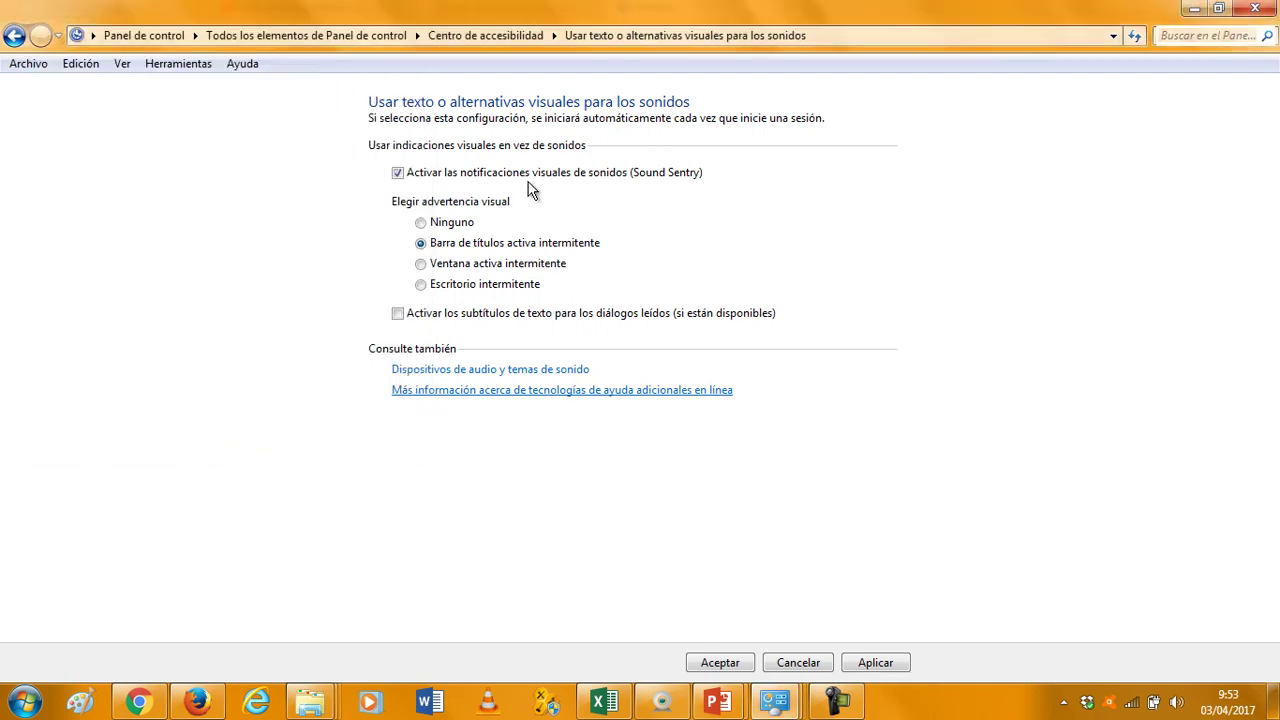
# Step: Turn off the visual sound notifications (Sound Sentry), apply the change and return to Centro de accesibilidad
pyautogui.click(536, 174)
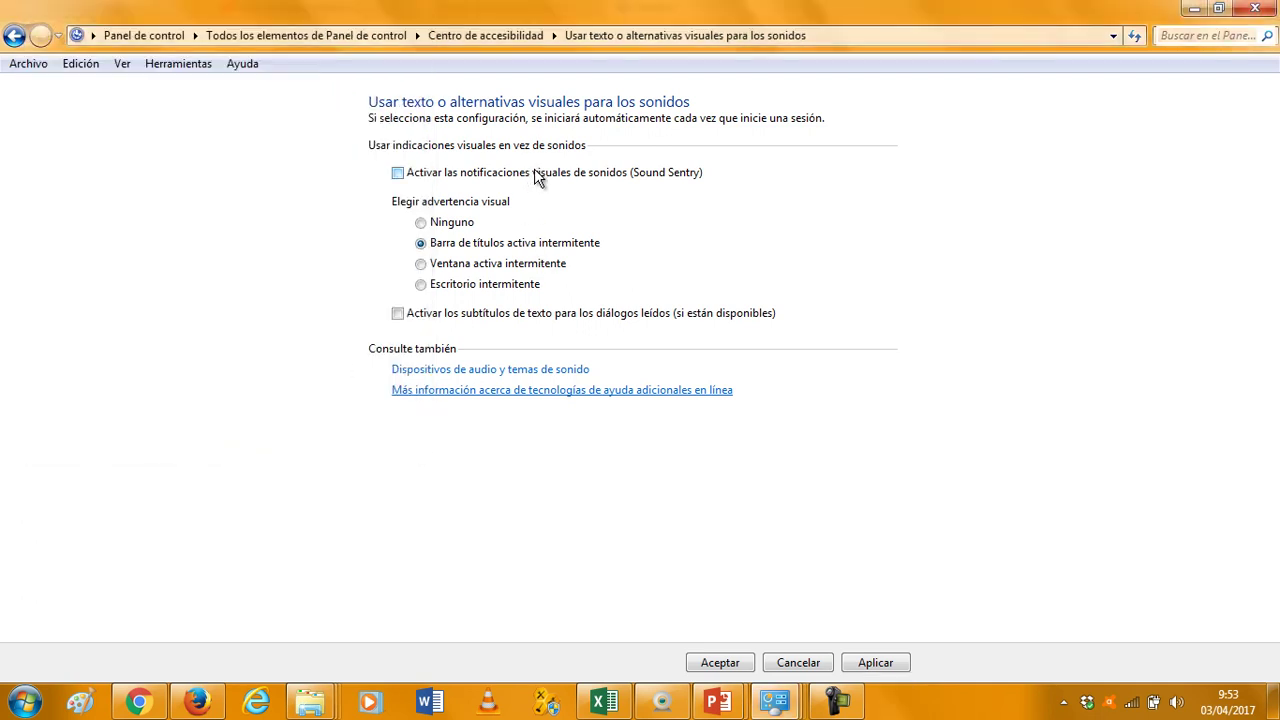
pyautogui.click(872, 667)
pyautogui.click(706, 660)
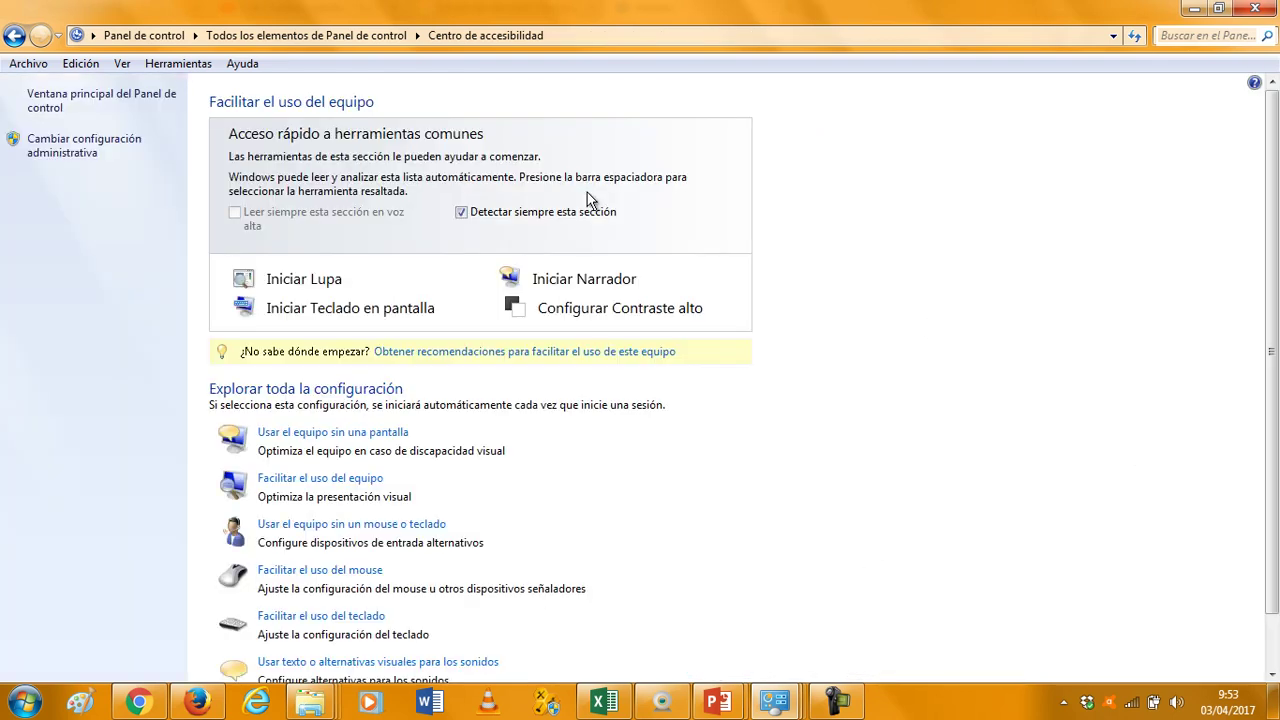
# Step: Start the on-screen keyboard, move it lower, try entering the letters d and g, and close it
pyautogui.click(345, 310)
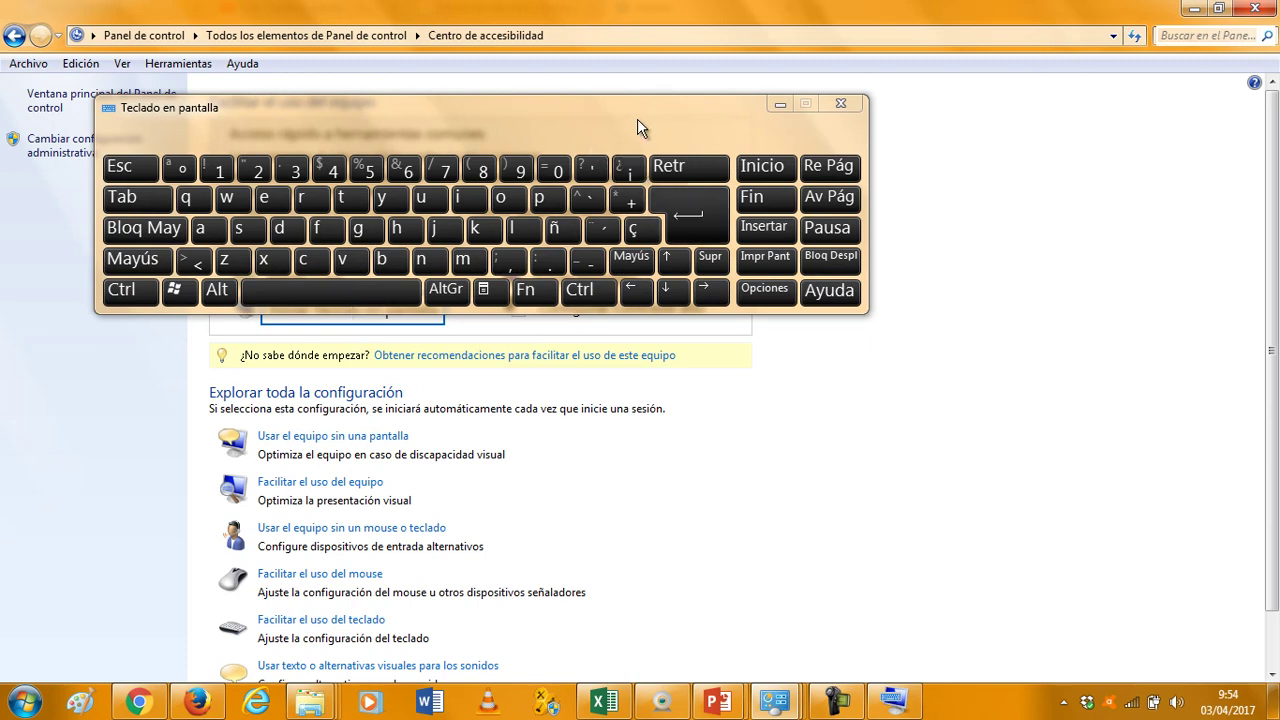
pyautogui.moveTo(723, 239); pyautogui.dragTo(862, 368)
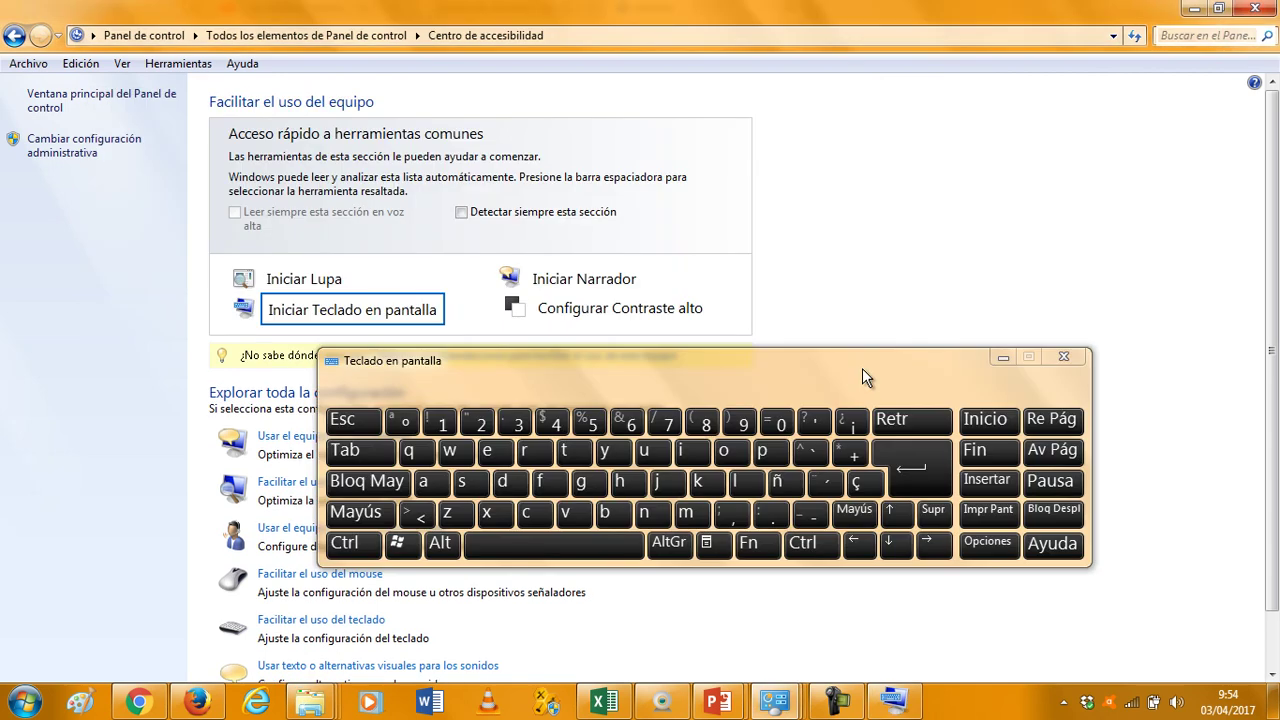
pyautogui.click(523, 485)
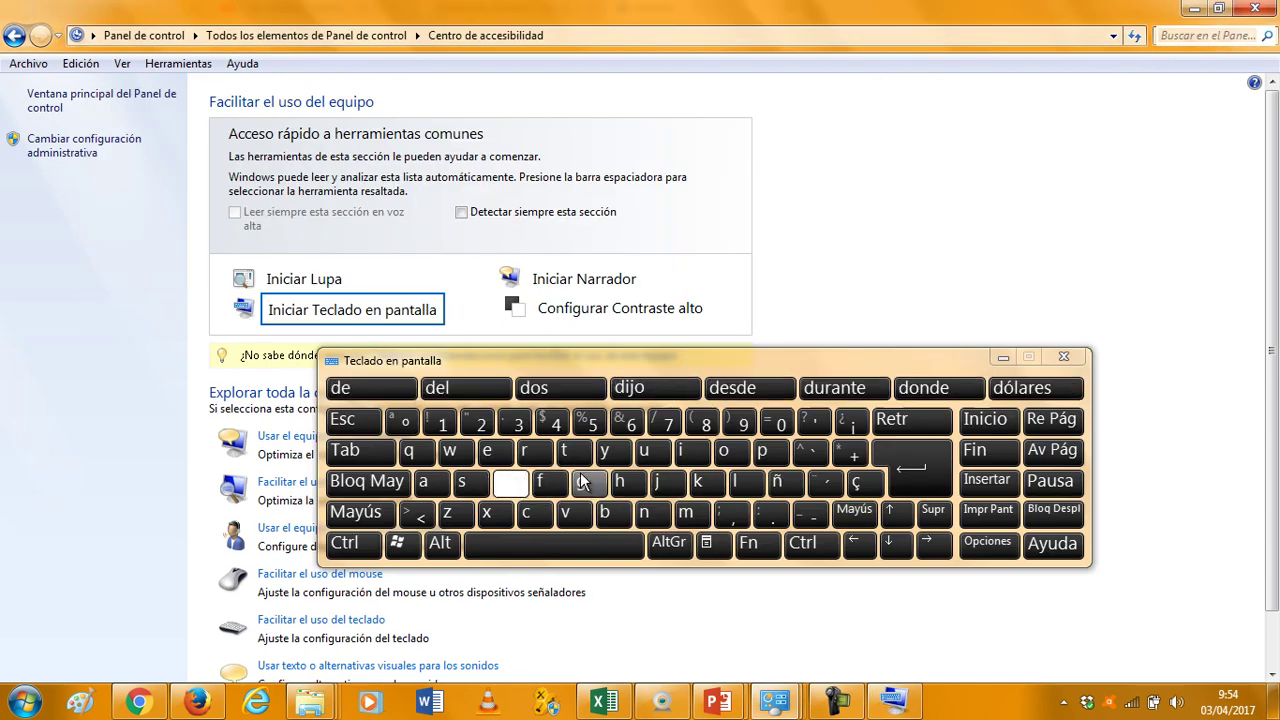
pyautogui.click(583, 479)
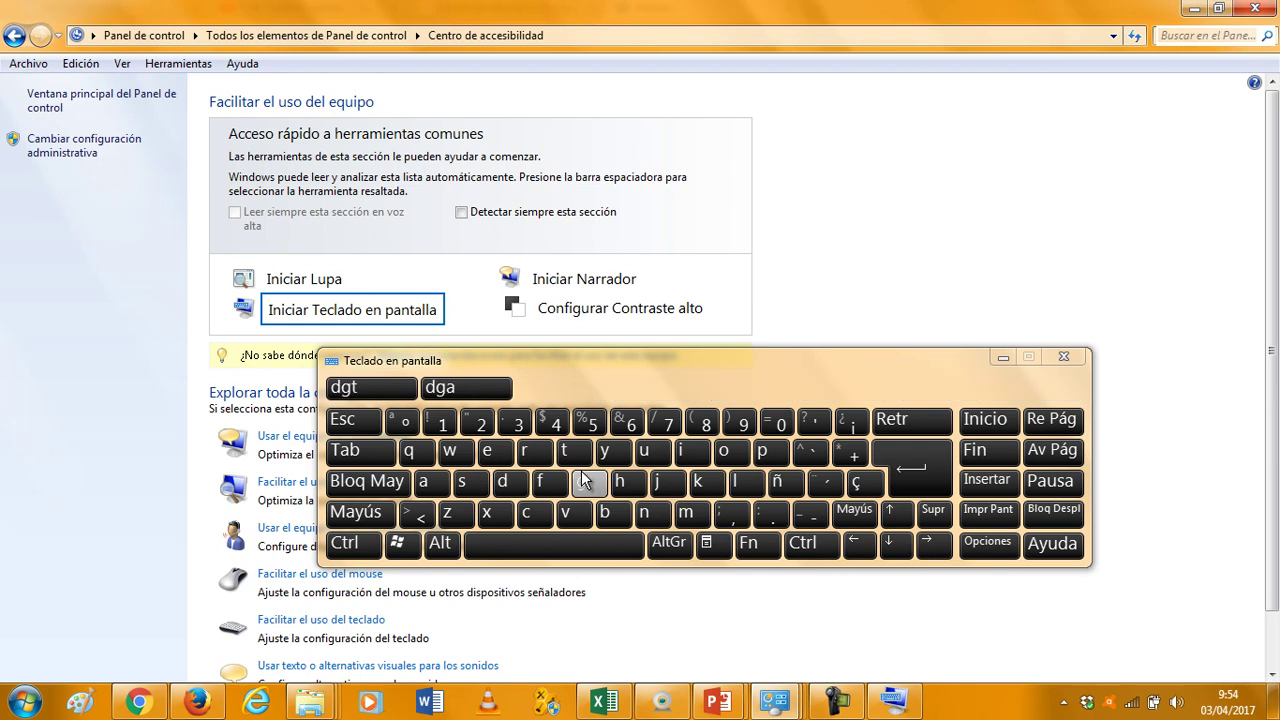
pyautogui.click(1063, 357)
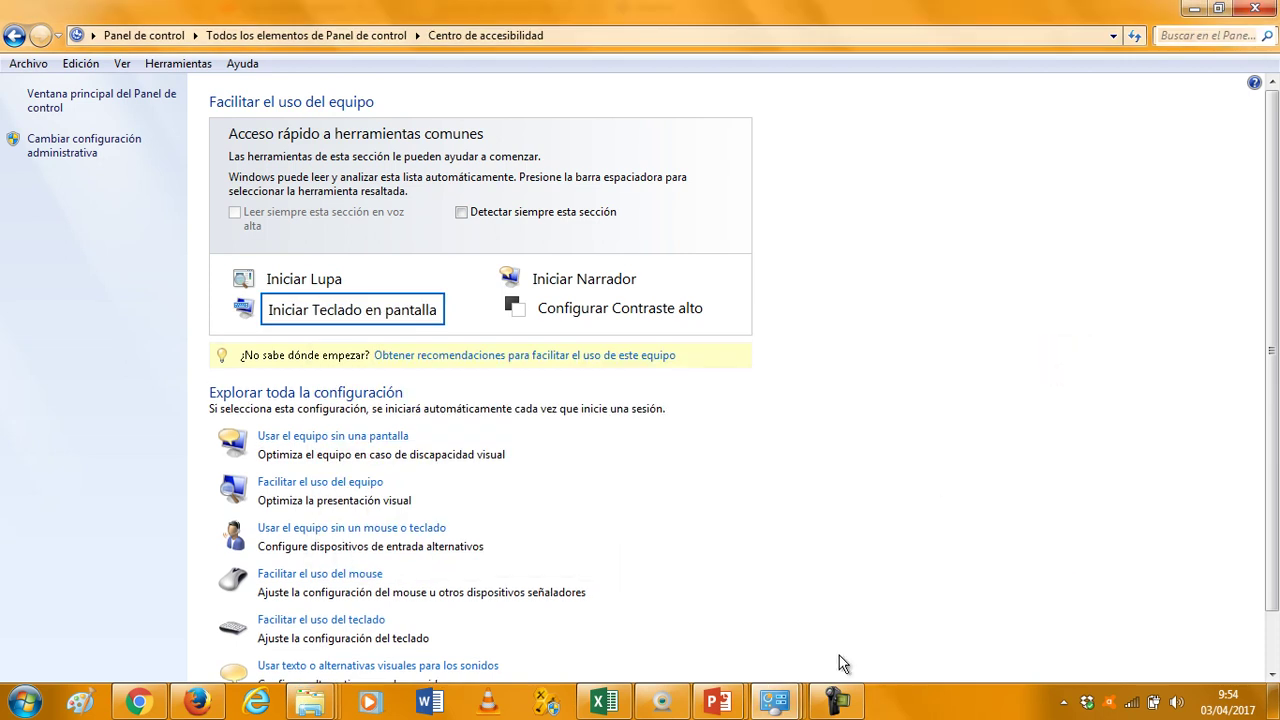
pyautogui.click(839, 690)
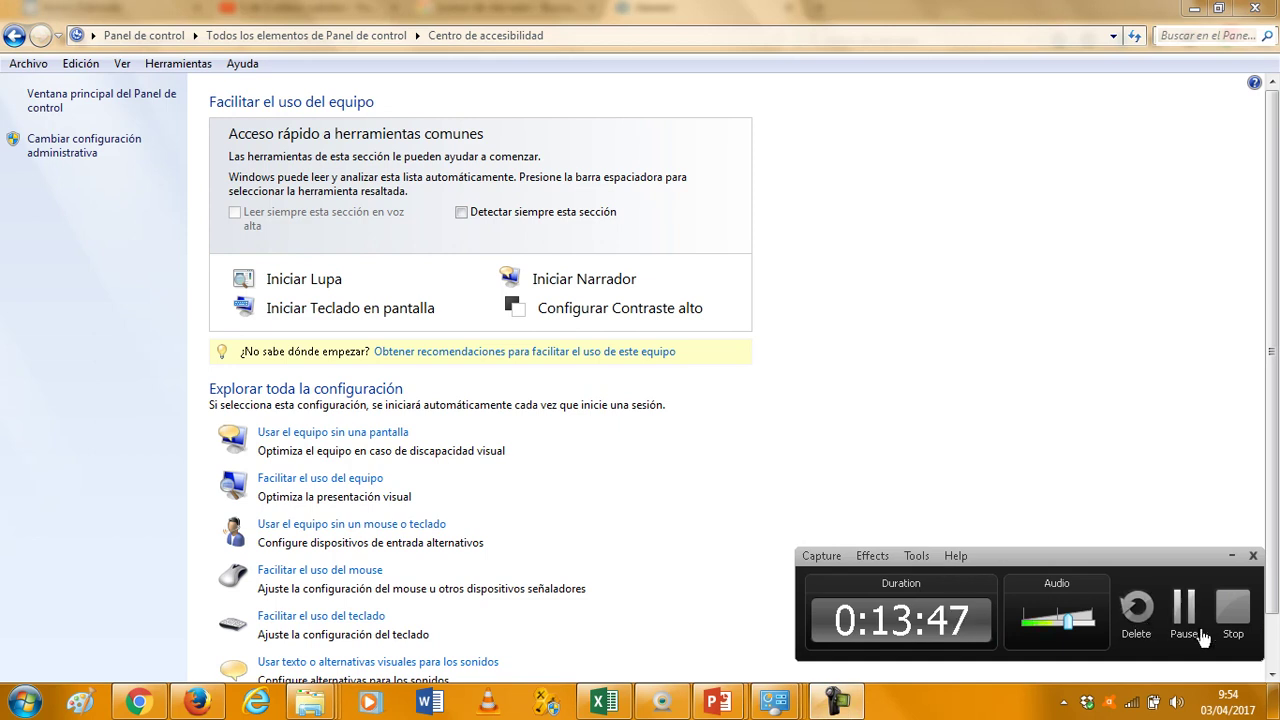